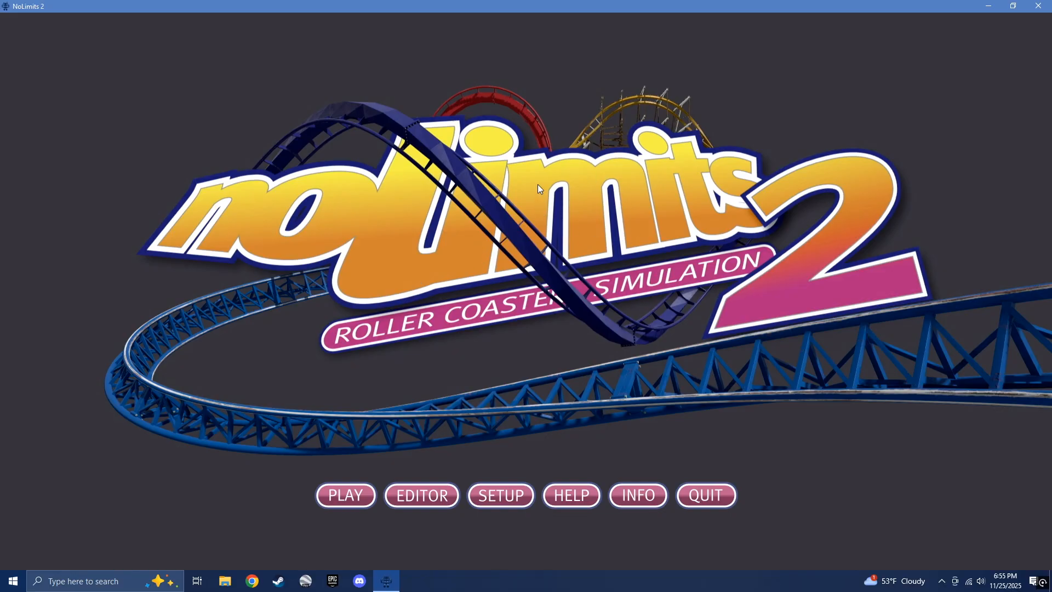
# Minimize NoLimits 2, switch to Google Earth Pro and dismiss its start-up tips.
pyautogui.click(993, 10)
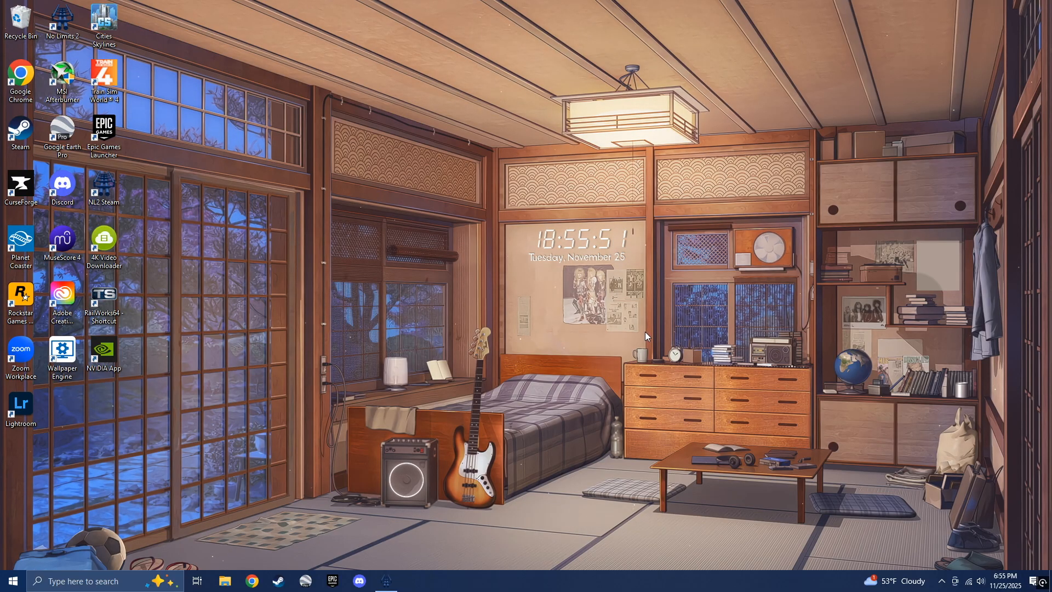
pyautogui.click(305, 581)
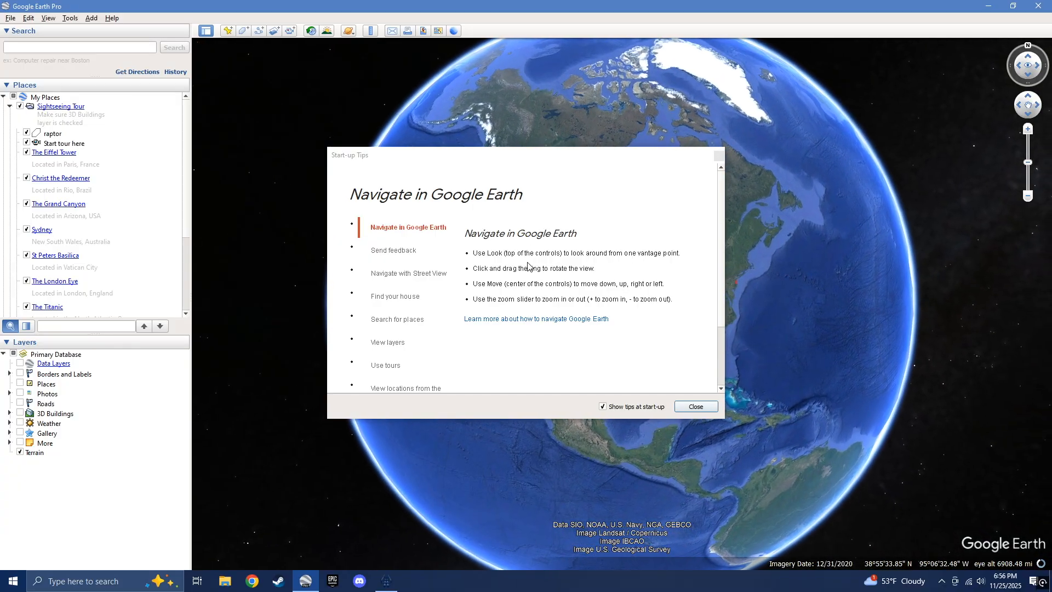
pyautogui.click(702, 410)
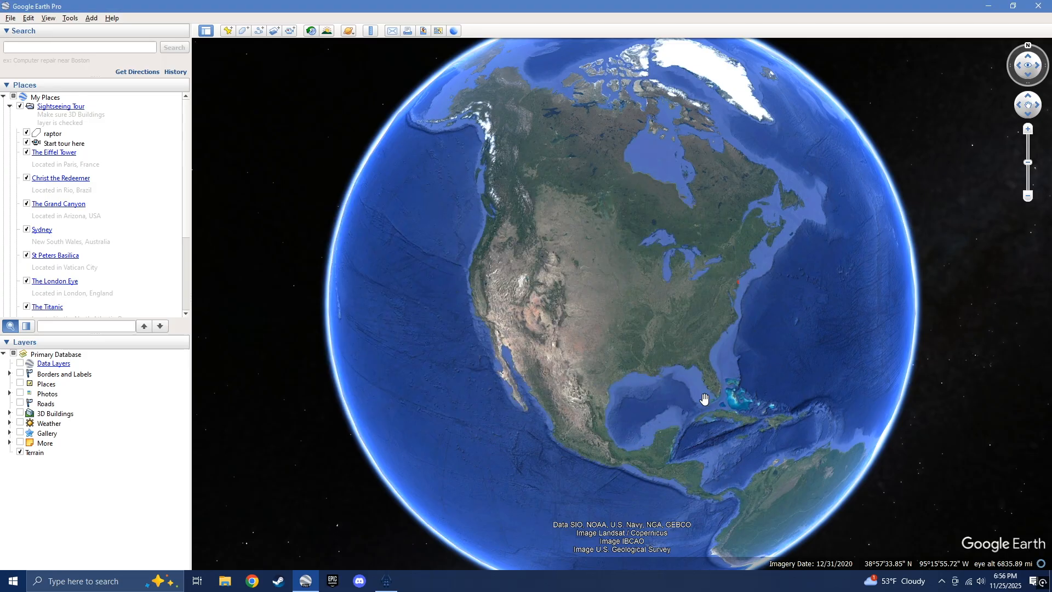
# Zoom from North America into central New Jersey to examine the theme park and its surroundings.
pyautogui.scroll(5, 719, 298)
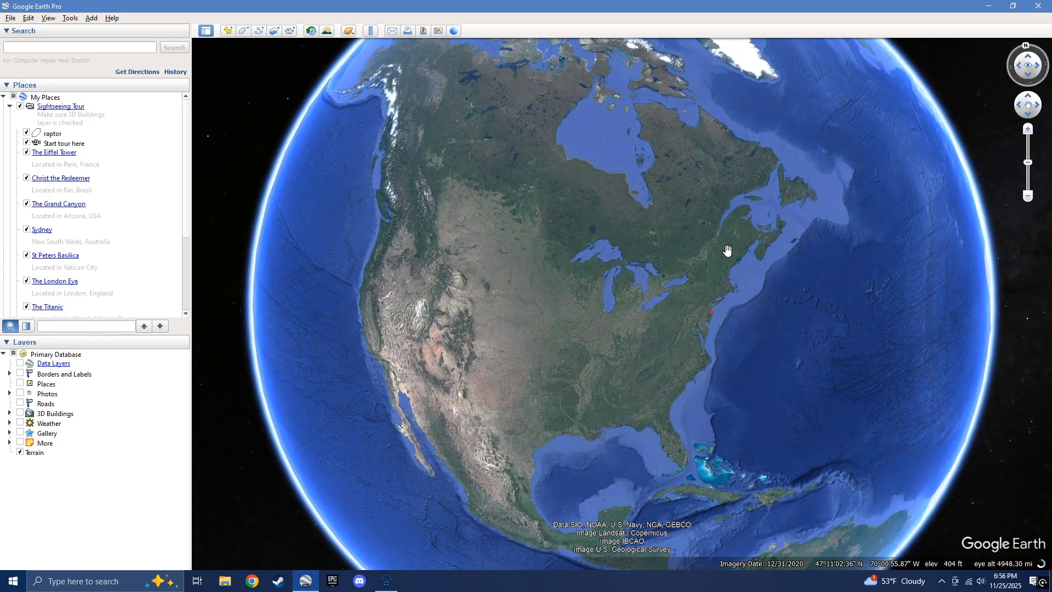
pyautogui.scroll(4, 691, 308)
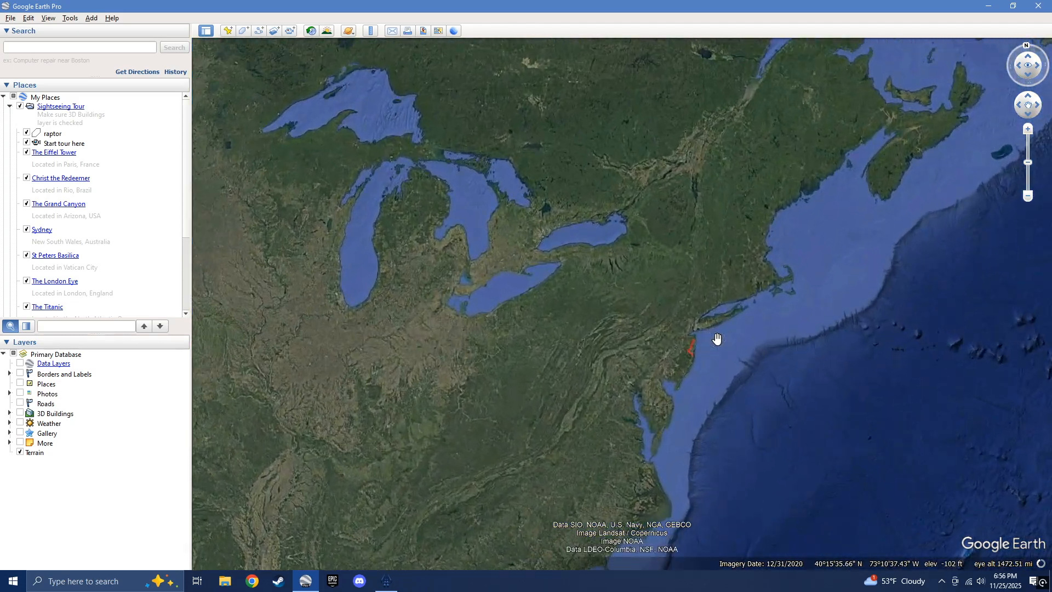
pyautogui.moveTo(712, 371); pyautogui.dragTo(698, 359)
pyautogui.moveTo(711, 342)
pyautogui.mouseDown(button='middle')
pyautogui.moveTo(690, 338)
pyautogui.moveTo(685, 293)
pyautogui.mouseUp(button='middle')
pyautogui.scroll(8, 685, 360)
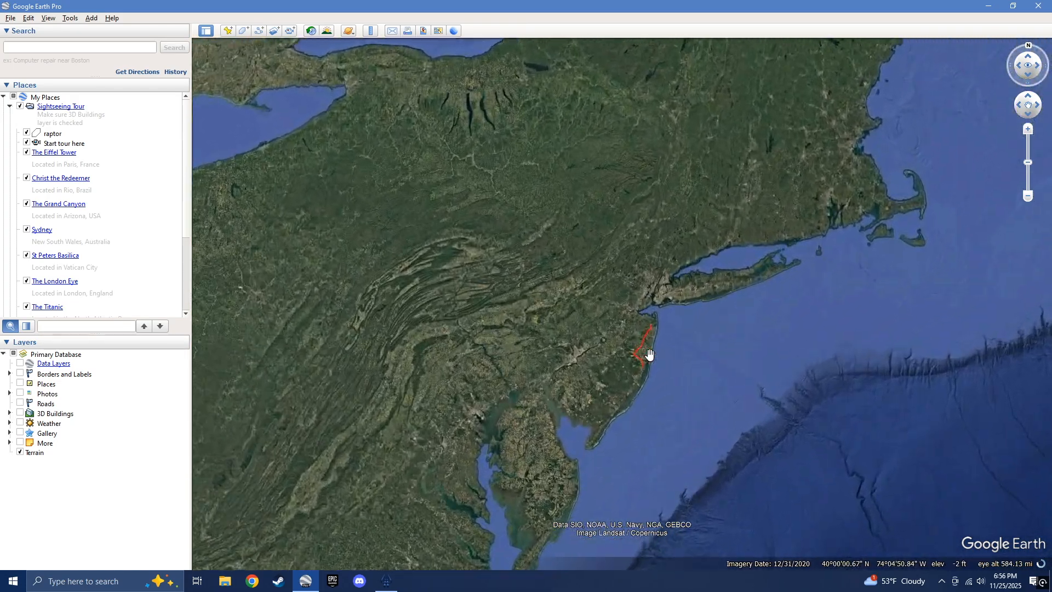
pyautogui.scroll(4, 606, 356)
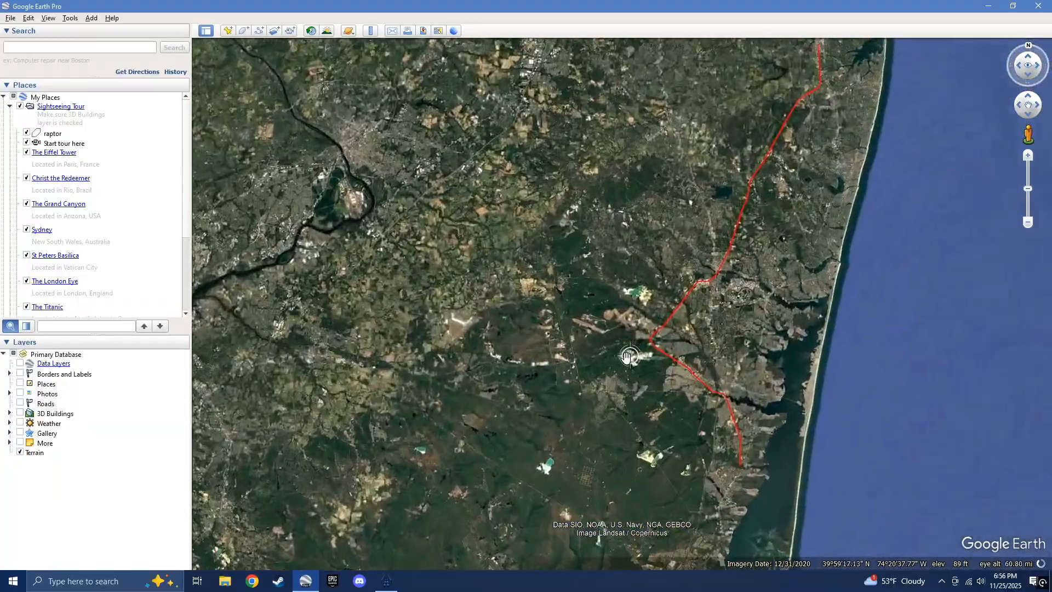
pyautogui.scroll(4, 606, 238)
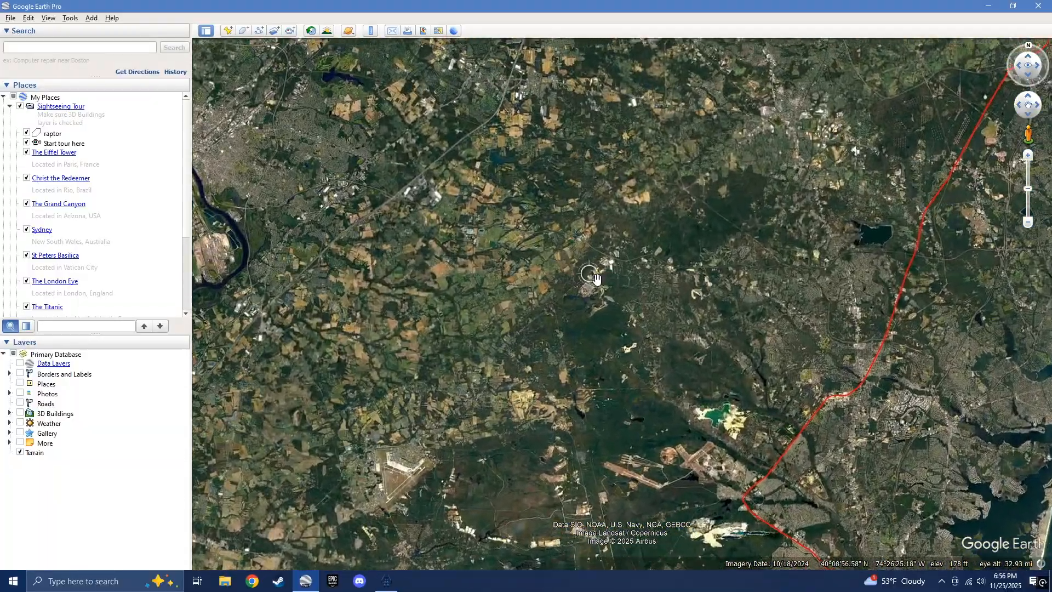
pyautogui.scroll(4, 608, 311)
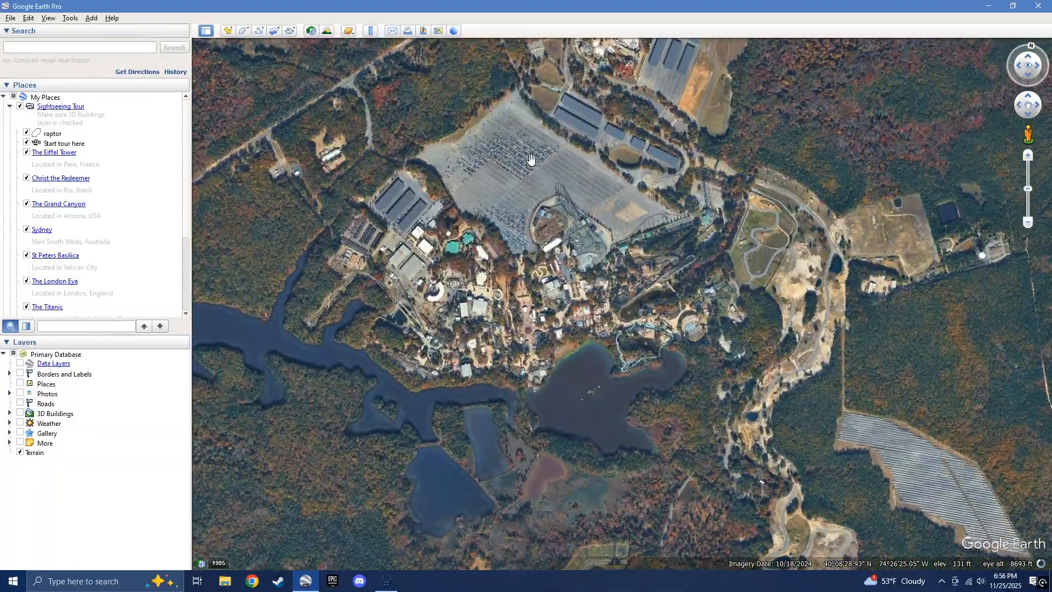
# Search for Six Flags Great Adventure in Jackson Township, NJ, and fly to it.
pyautogui.click(56, 48)
pyautogui.write('six flas')
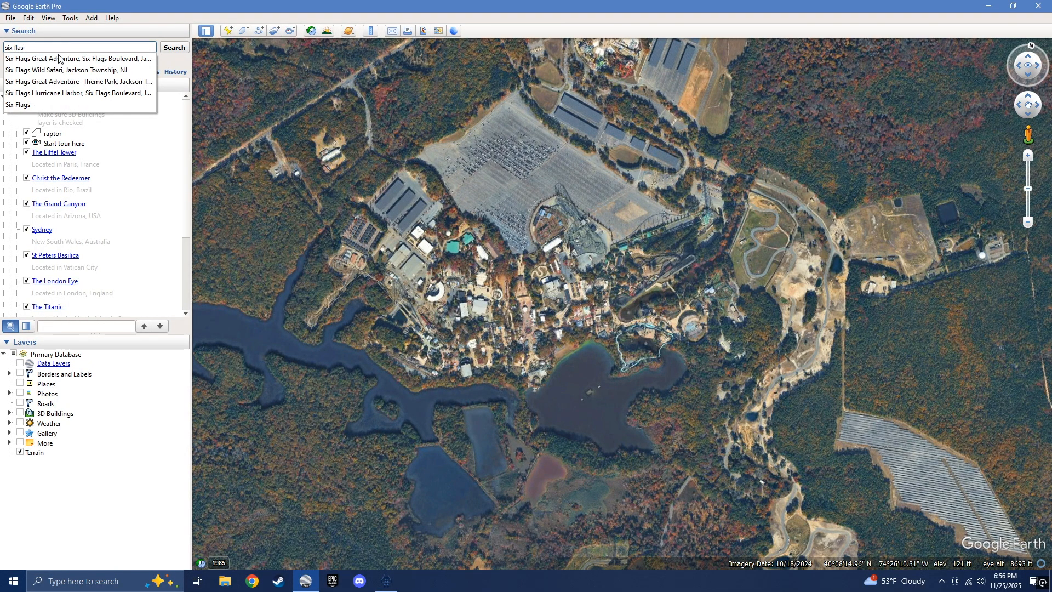
pyautogui.click(60, 59)
pyautogui.click(175, 48)
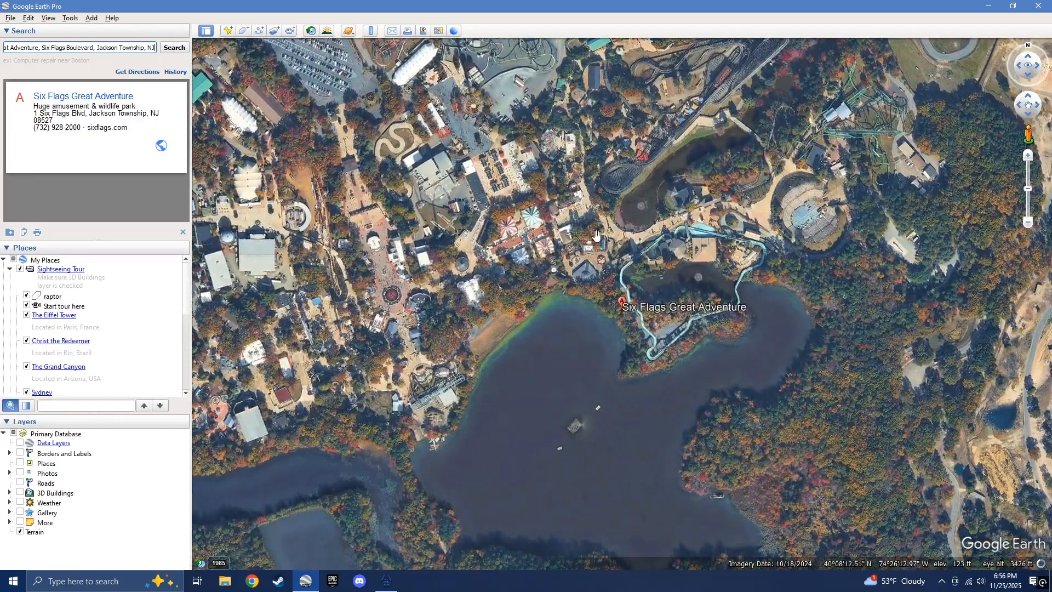
# Empty the search query and rerun the search to remove the Six Flags Great Adventure placemark from the map.
pyautogui.scroll(-2, 693, 274)
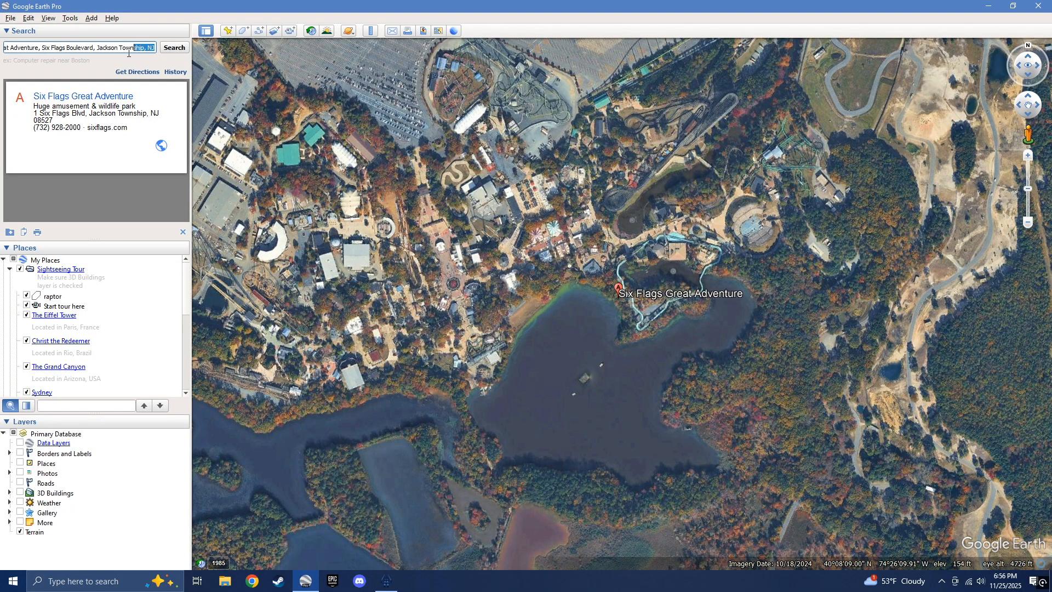
pyautogui.moveTo(129, 53); pyautogui.dragTo(2, 49)
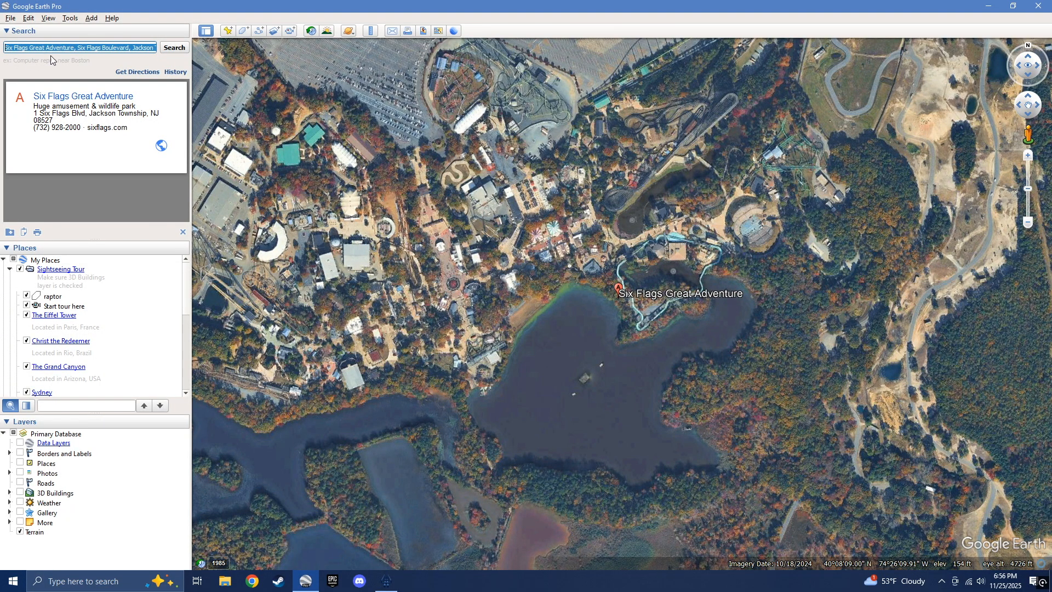
pyautogui.press('BackSpace')
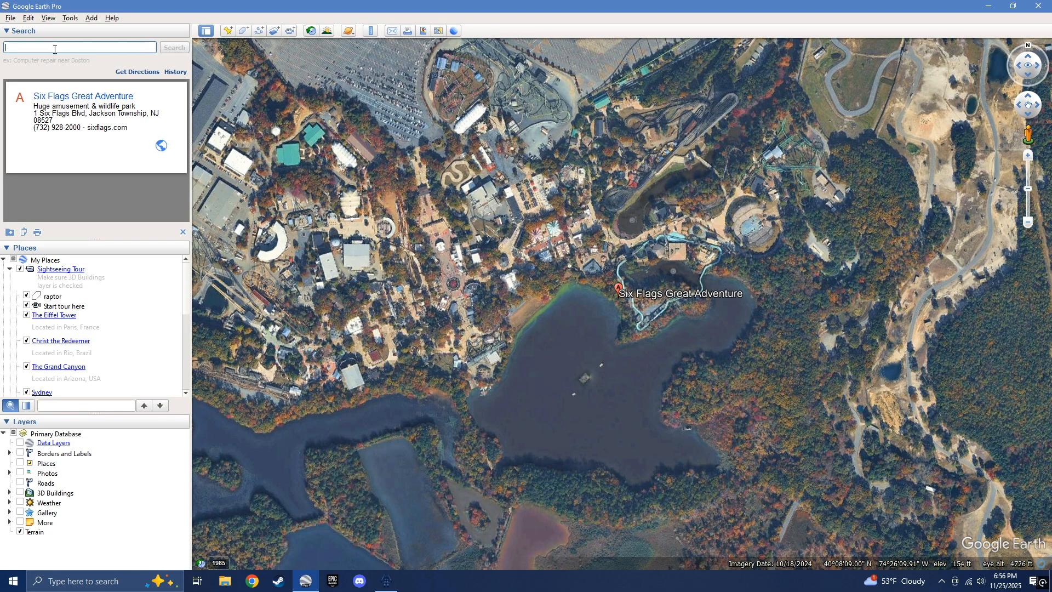
pyautogui.click(179, 49)
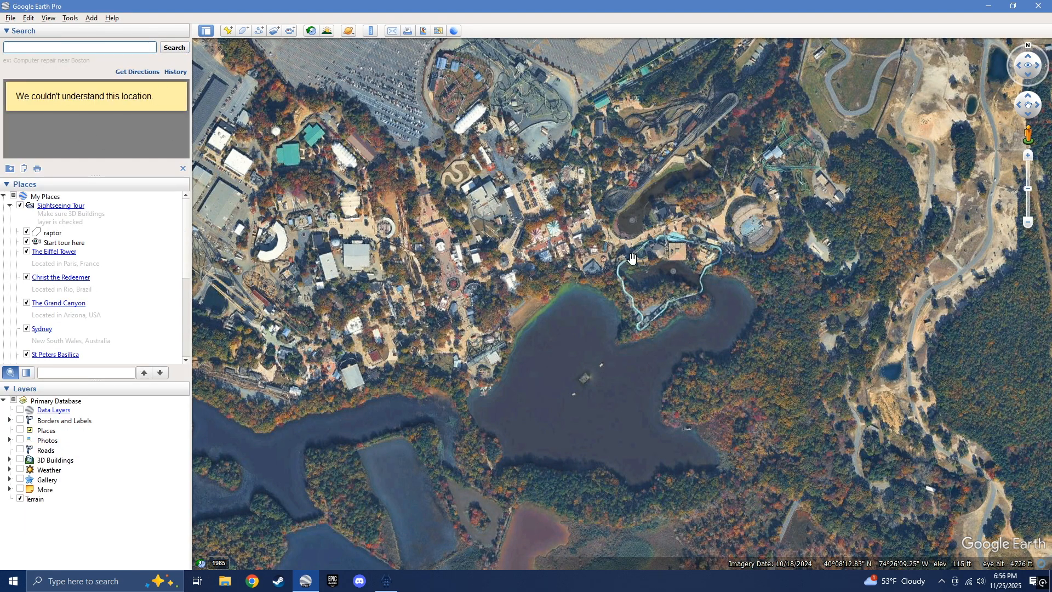
# Frame the whole park with its parking lot and set up an image export at Maximum resolution.
pyautogui.scroll(-3, 633, 258)
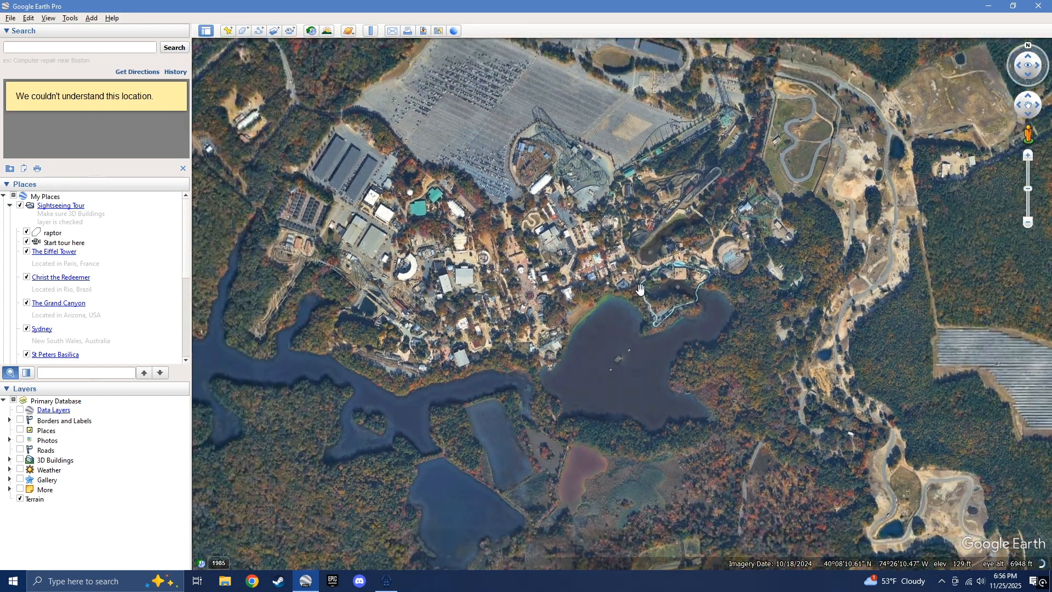
pyautogui.moveTo(639, 289); pyautogui.dragTo(651, 274, button='middle')
pyautogui.moveTo(689, 172); pyautogui.dragTo(680, 249)
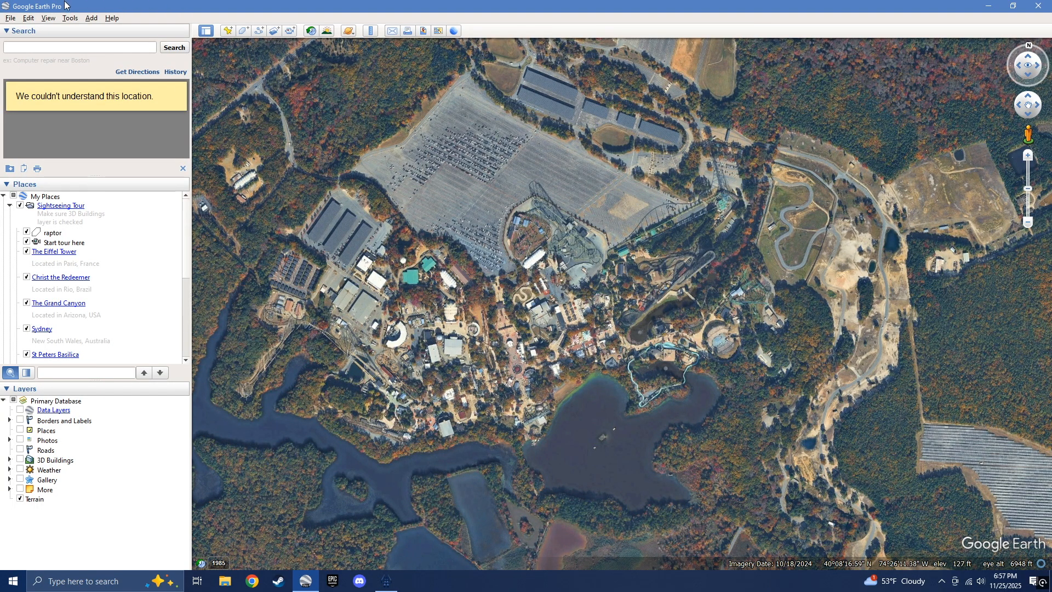
pyautogui.click(10, 18)
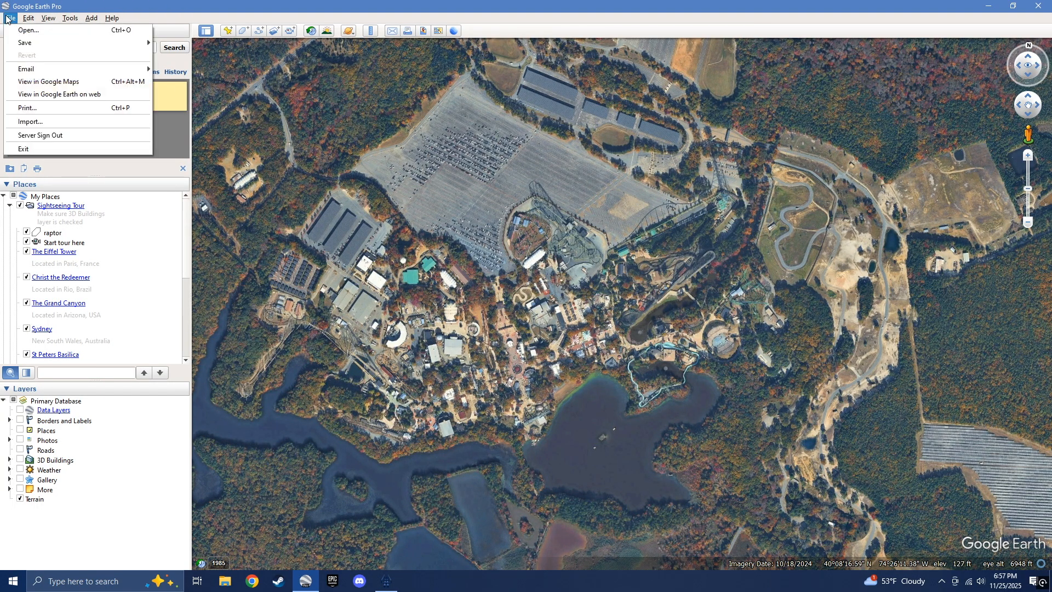
pyautogui.moveTo(16, 42)
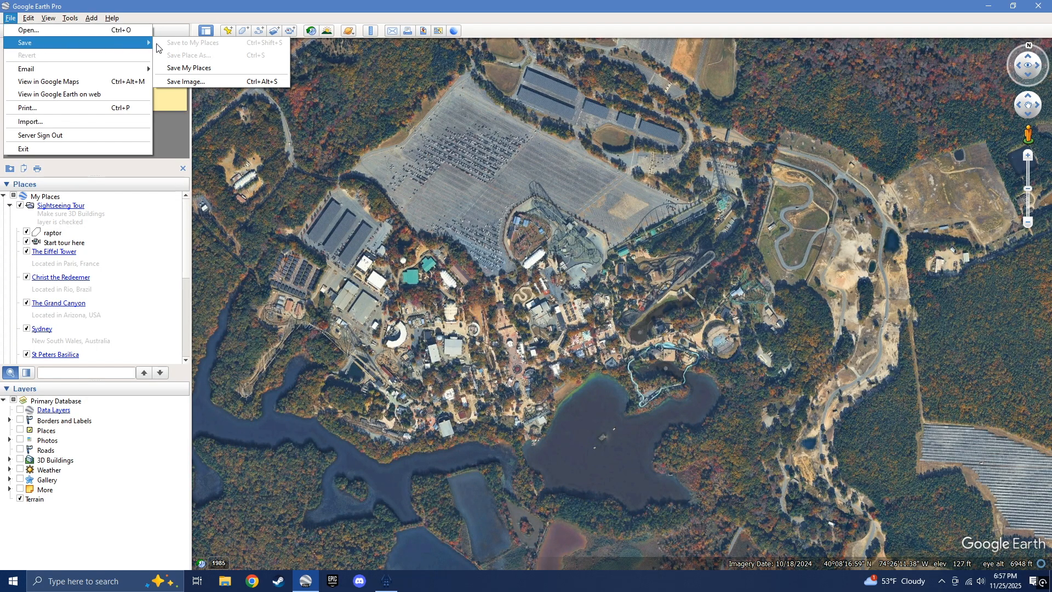
pyautogui.click(202, 81)
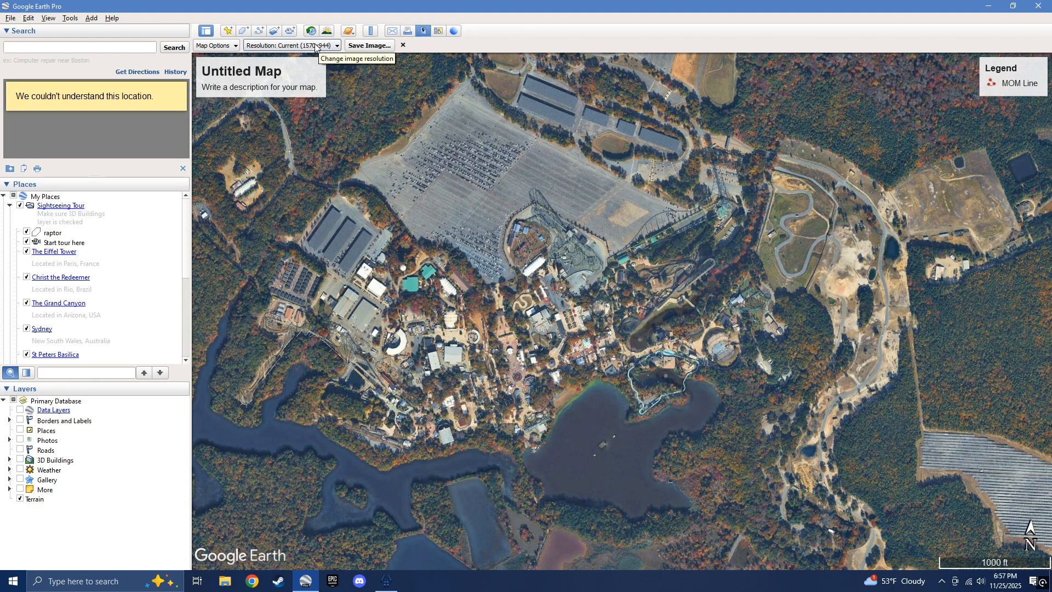
pyautogui.click(315, 46)
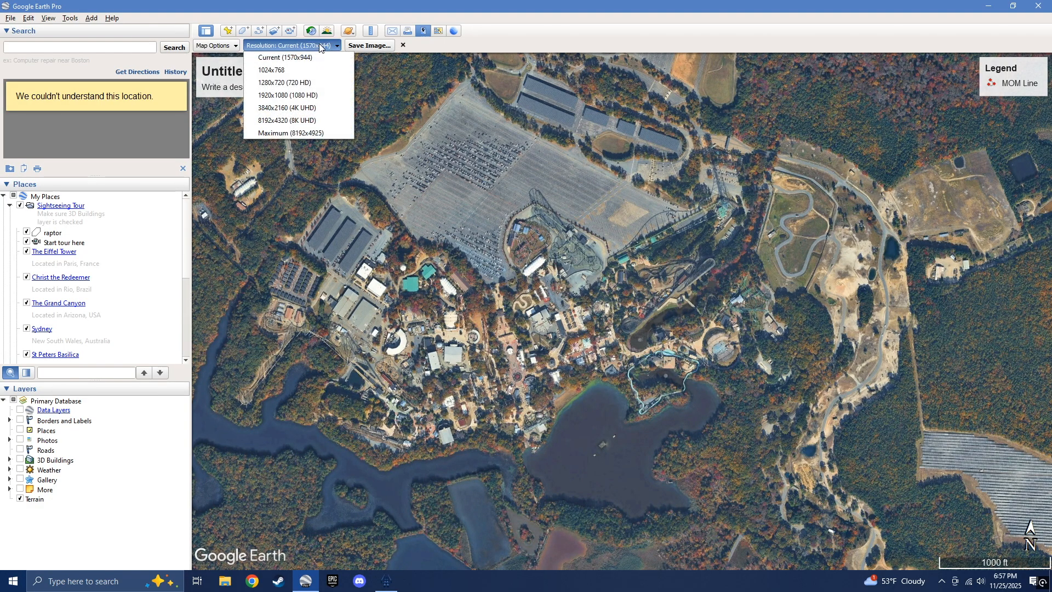
pyautogui.click(314, 133)
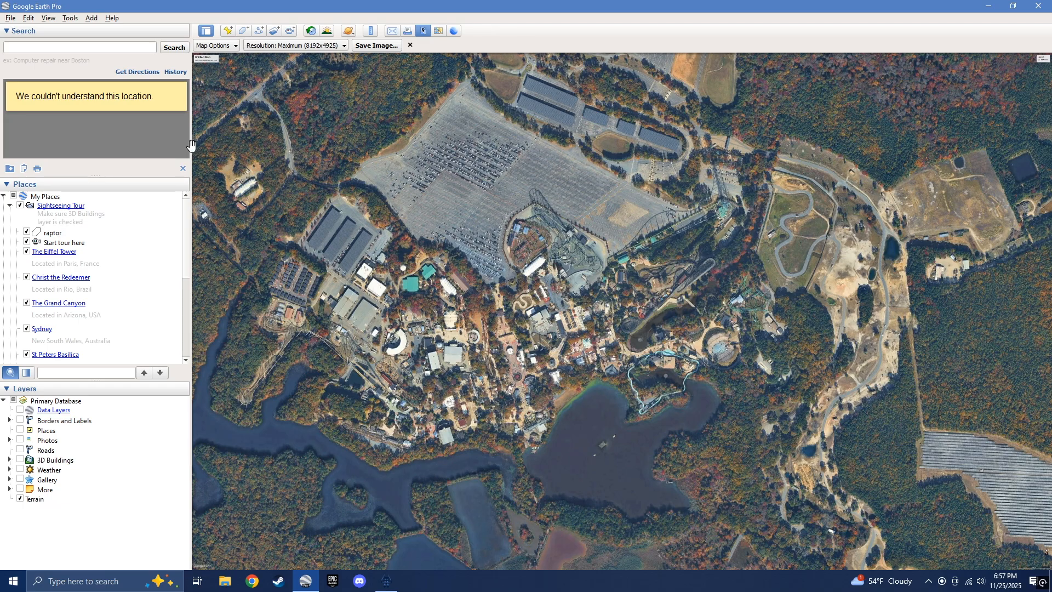
# Widen the sidebar until the export resolution is a square 8192x8192, and reframe the park in the narrower view.
pyautogui.moveTo(191, 146); pyautogui.dragTo(394, 160)
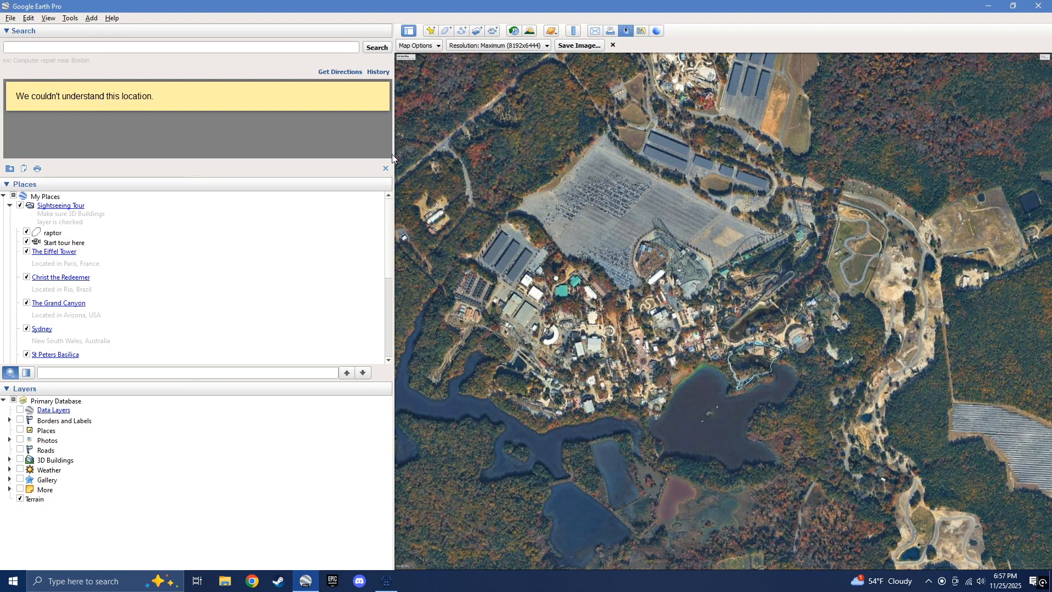
pyautogui.moveTo(393, 167); pyautogui.dragTo(534, 193)
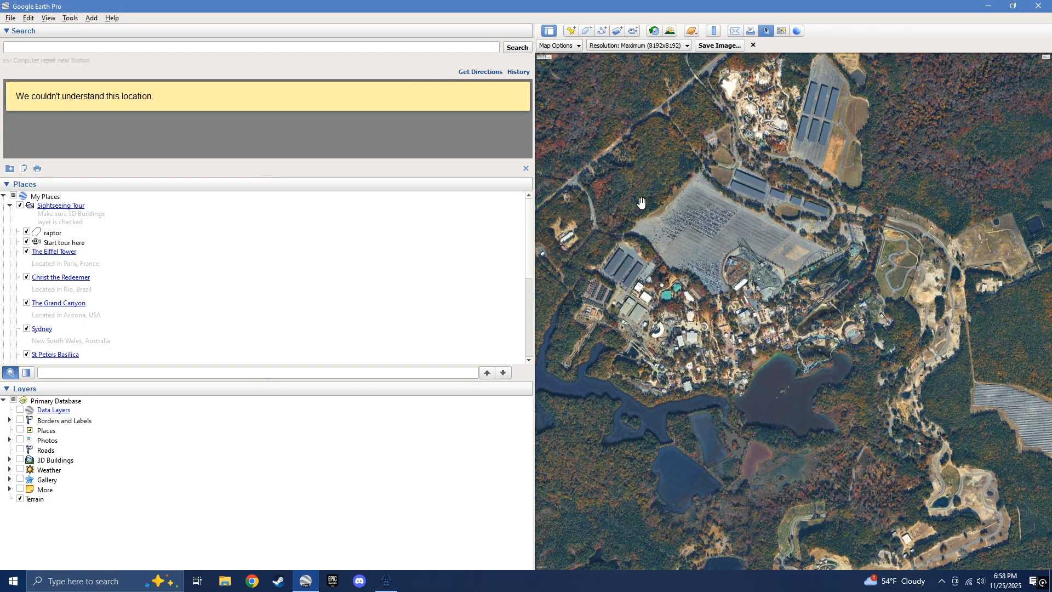
pyautogui.moveTo(672, 275); pyautogui.dragTo(759, 281)
pyautogui.moveTo(754, 275); pyautogui.dragTo(756, 221, button='middle')
pyautogui.moveTo(760, 244); pyautogui.dragTo(760, 174, button='right')
pyautogui.moveTo(767, 217); pyautogui.dragTo(764, 195, button='right')
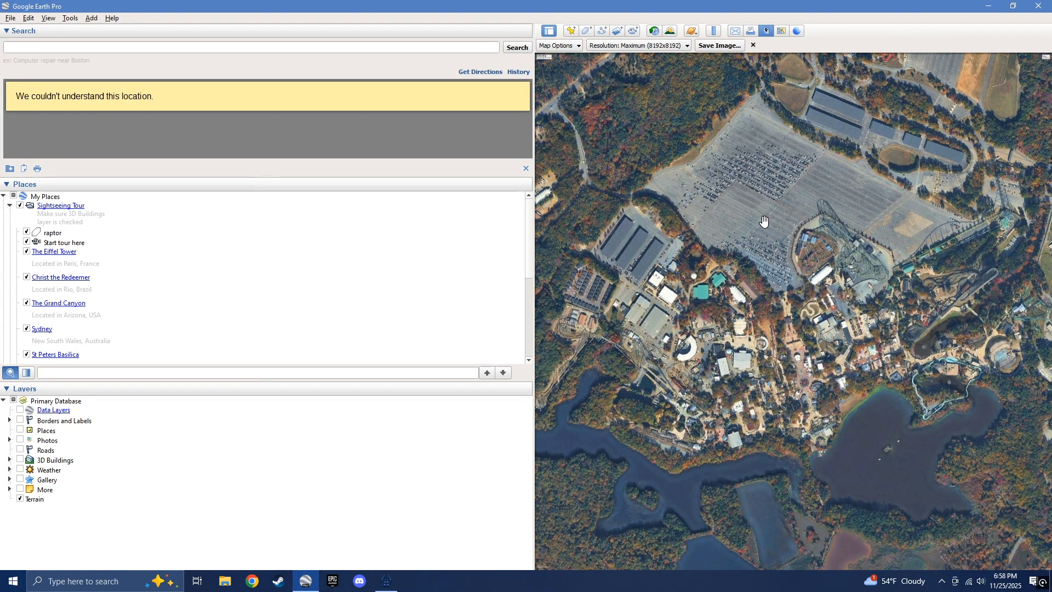
pyautogui.moveTo(764, 221); pyautogui.dragTo(764, 197, button='right')
pyautogui.moveTo(765, 198); pyautogui.dragTo(763, 210)
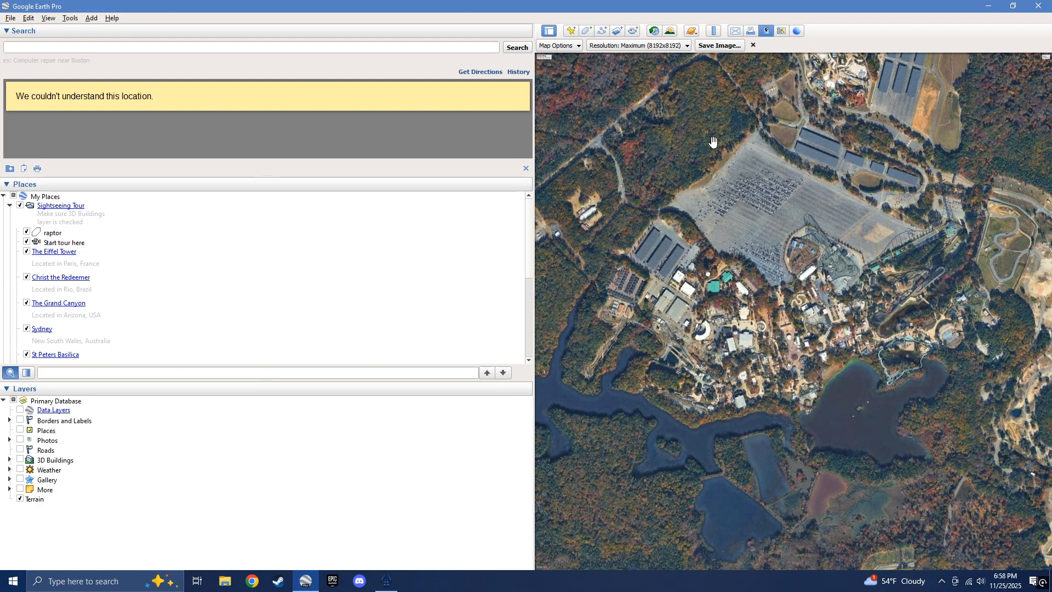
# Save the map image as a JPEG named "tes" in the Pictures folder.
pyautogui.click(708, 46)
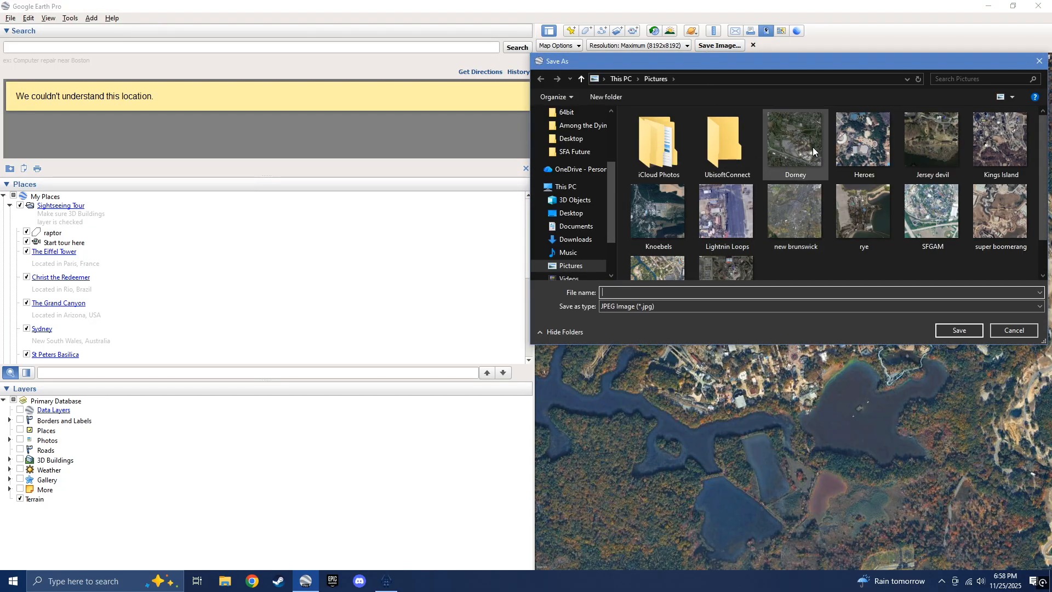
pyautogui.scroll(-1, 822, 143)
pyautogui.scroll(1, 916, 158)
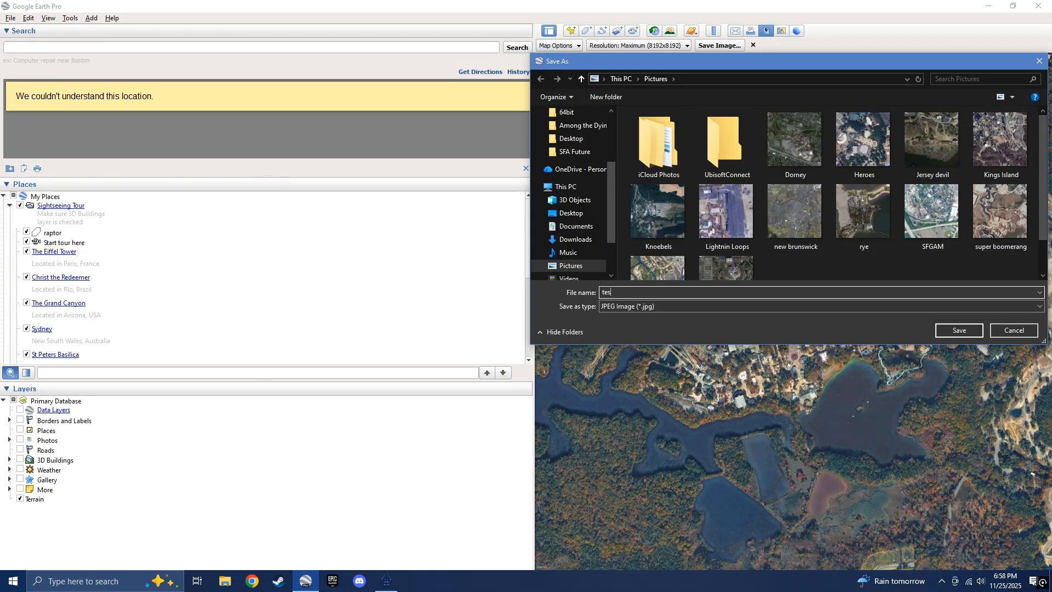
pyautogui.press('Return')
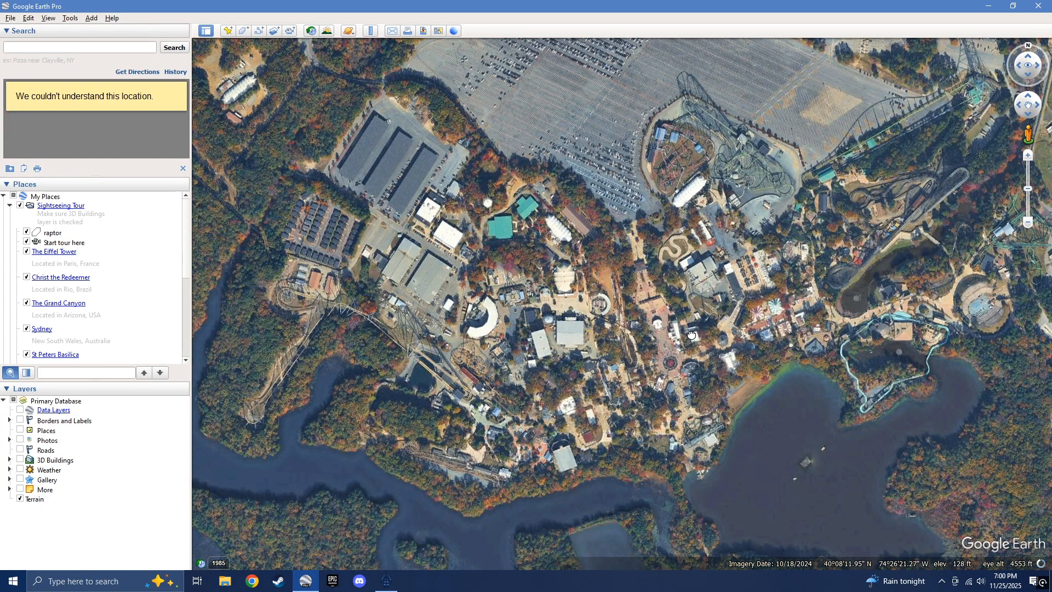
# Examine the park's buildings up close, centering on the long white-roofed building beside the domed one and aligning it upright.
pyautogui.scroll(3, 691, 334)
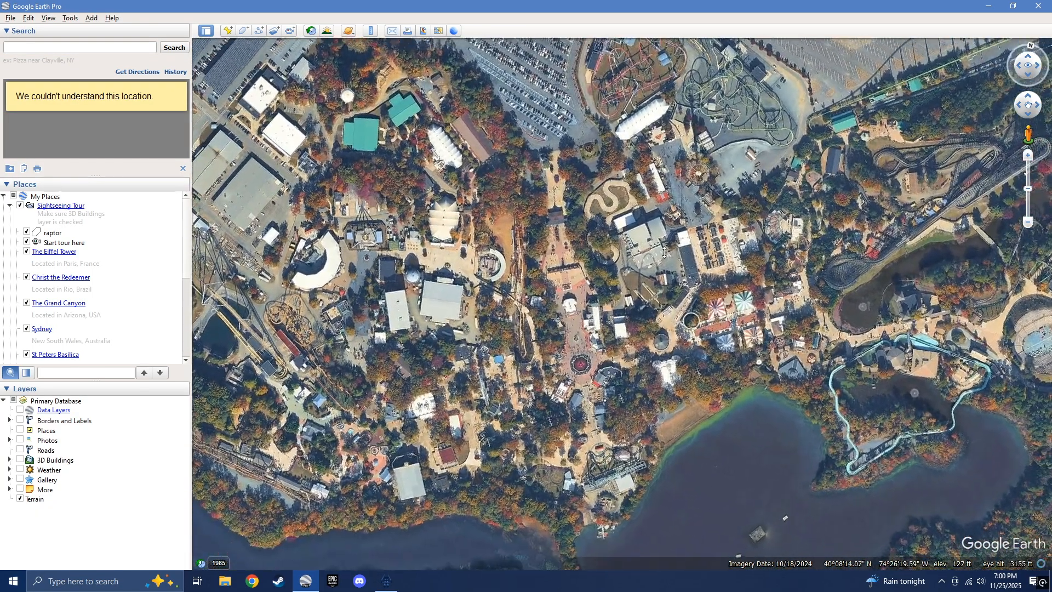
pyautogui.scroll(3, 663, 252)
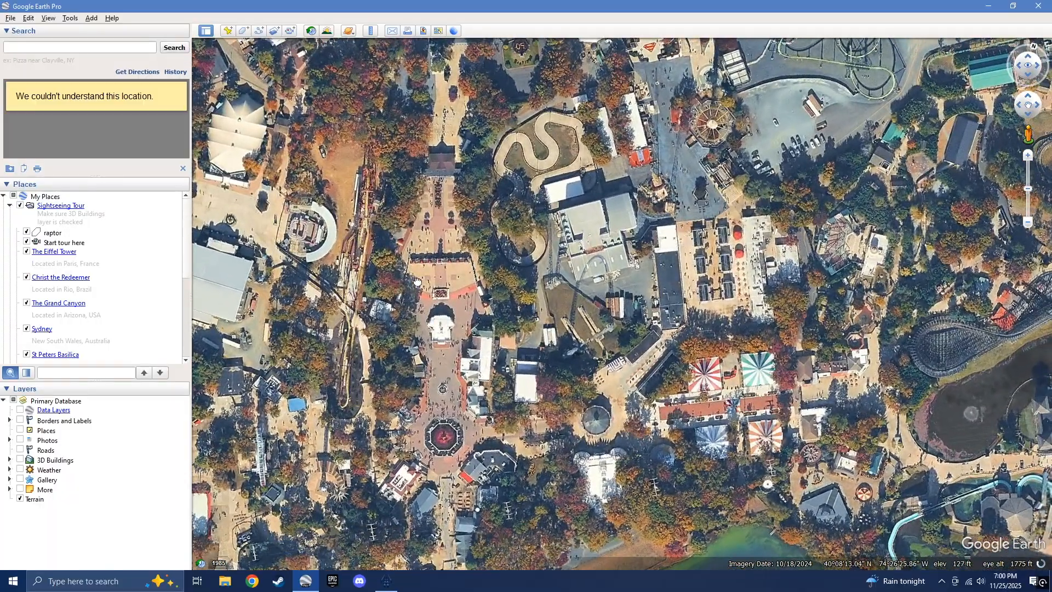
pyautogui.moveTo(417, 280); pyautogui.dragTo(684, 173)
pyautogui.moveTo(807, 251); pyautogui.dragTo(522, 236)
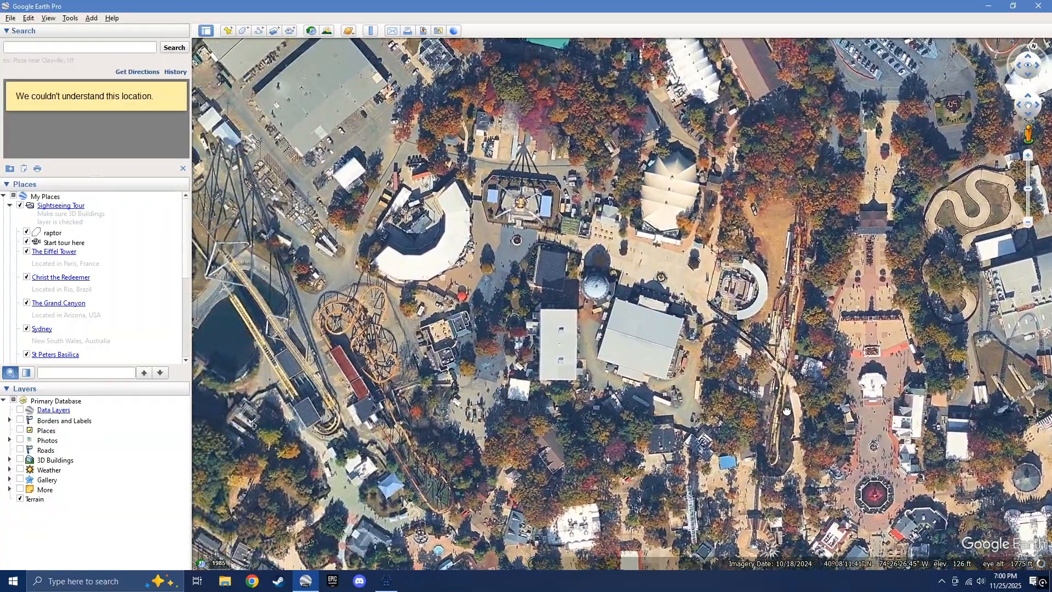
pyautogui.moveTo(786, 411); pyautogui.dragTo(831, 387)
pyautogui.scroll(5, 614, 278)
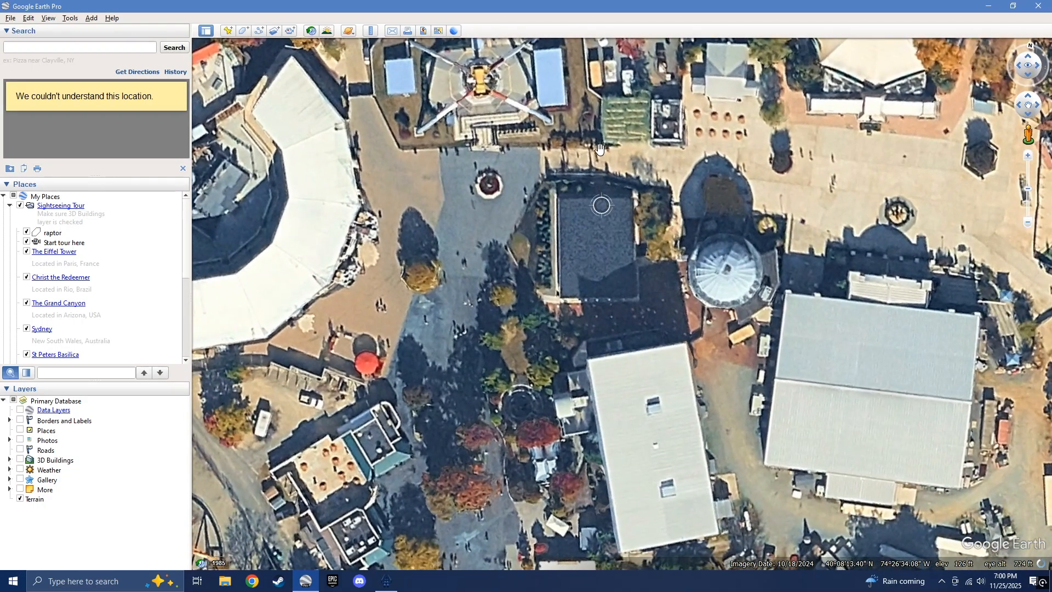
pyautogui.moveTo(598, 204); pyautogui.dragTo(598, 109)
pyautogui.moveTo(572, 229); pyautogui.dragTo(560, 141, button='right')
pyautogui.scroll(-2, 559, 142)
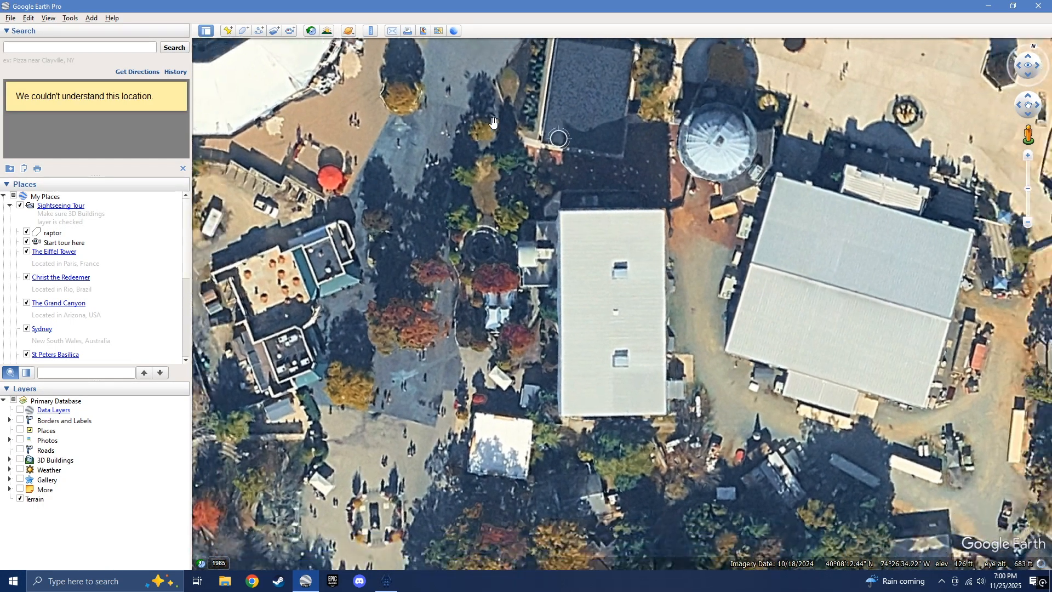
pyautogui.moveTo(572, 200); pyautogui.dragTo(645, 268, button='right')
pyautogui.moveTo(646, 267); pyautogui.dragTo(643, 207, button='middle')
pyautogui.moveTo(660, 285); pyautogui.dragTo(644, 260)
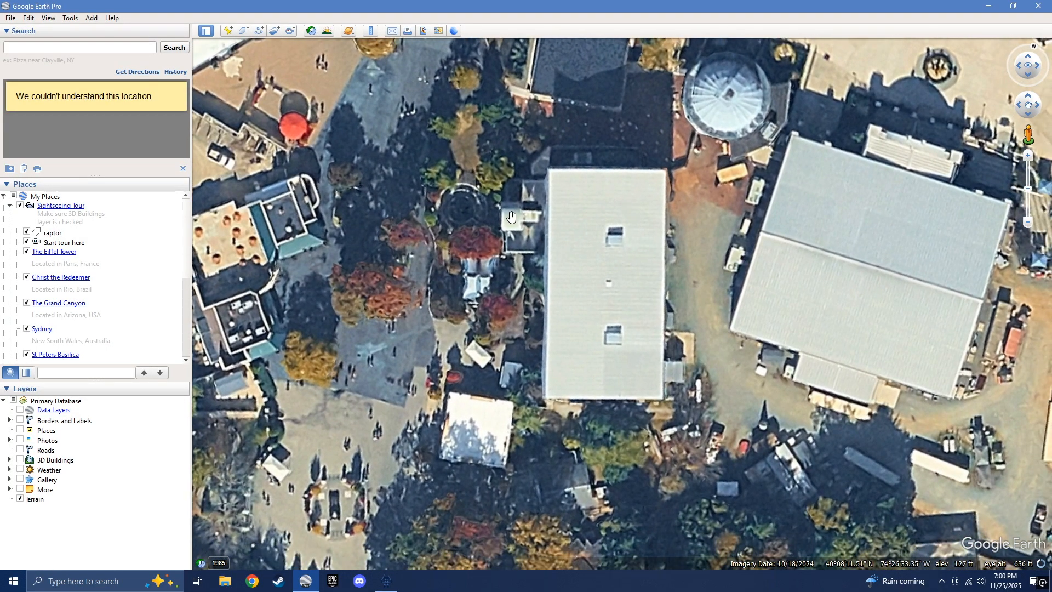
# Measure the long side edge of the white-roofed building from corner to corner with a ruler line in feet.
pyautogui.click(72, 19)
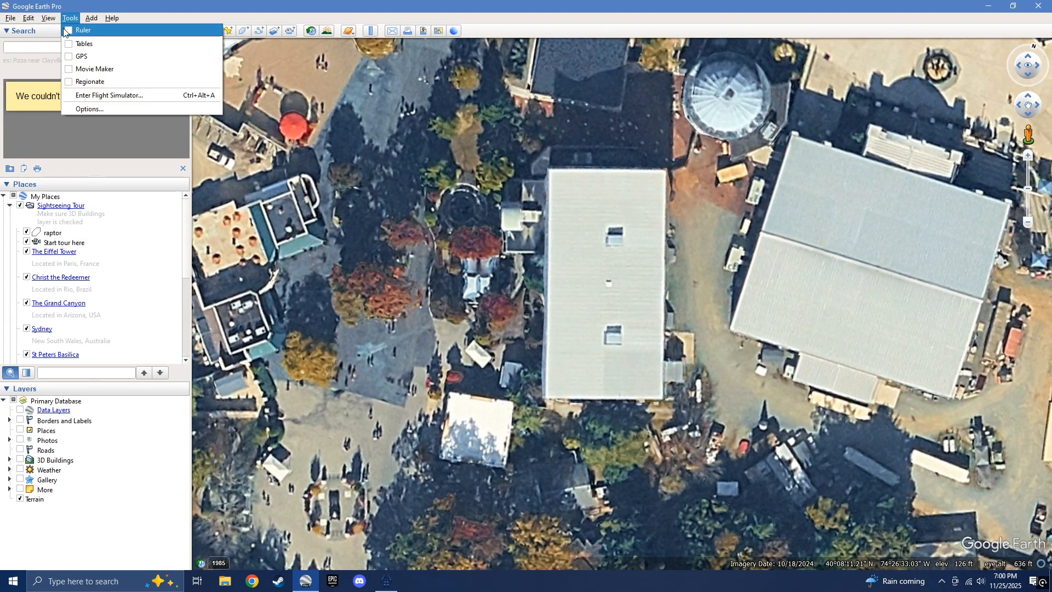
pyautogui.click(70, 31)
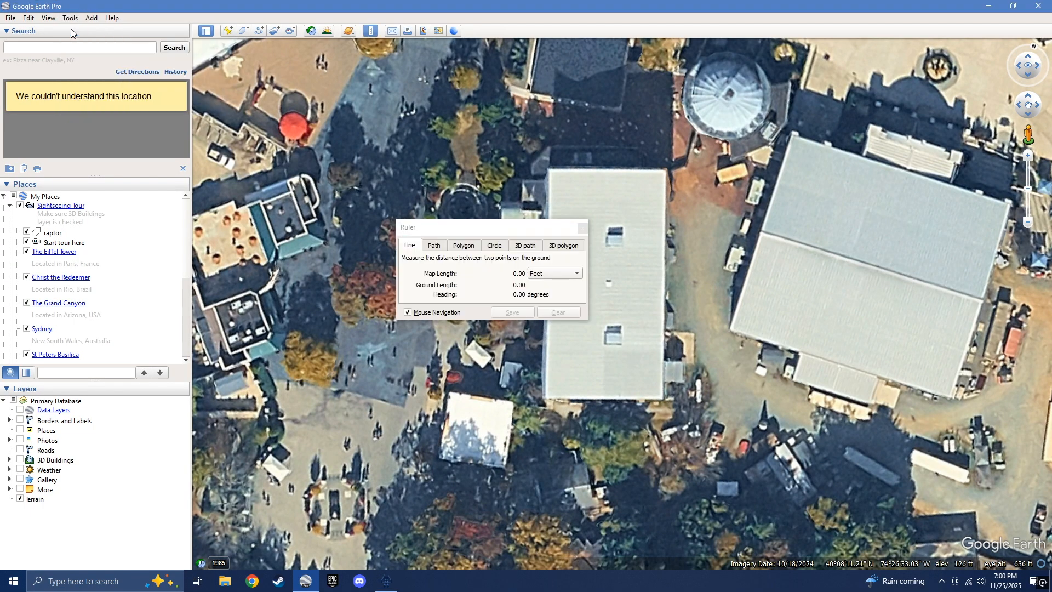
pyautogui.click(527, 231)
pyautogui.moveTo(745, 208); pyautogui.dragTo(874, 155)
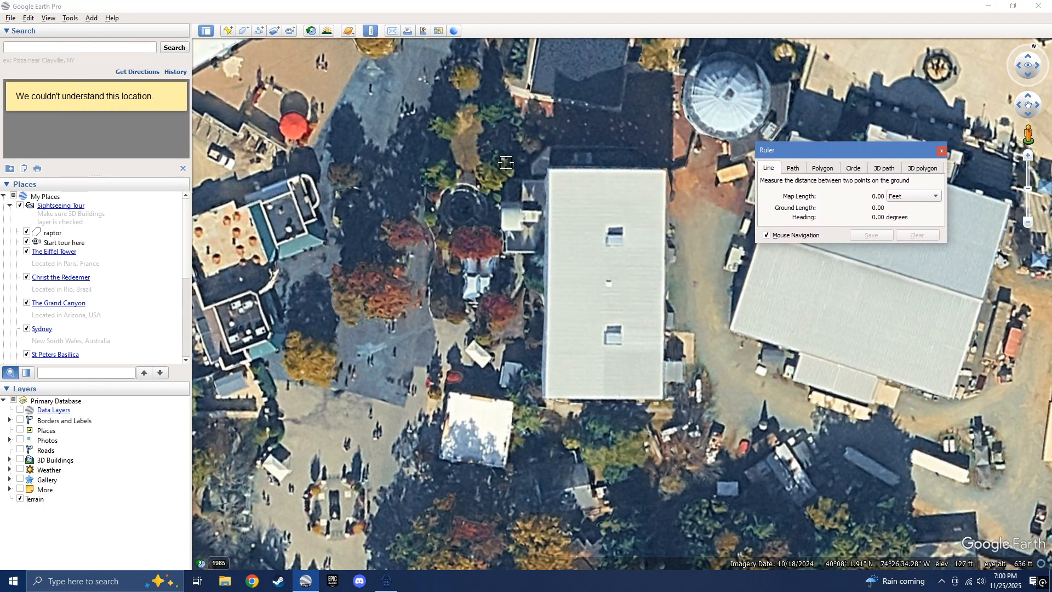
pyautogui.click(548, 170)
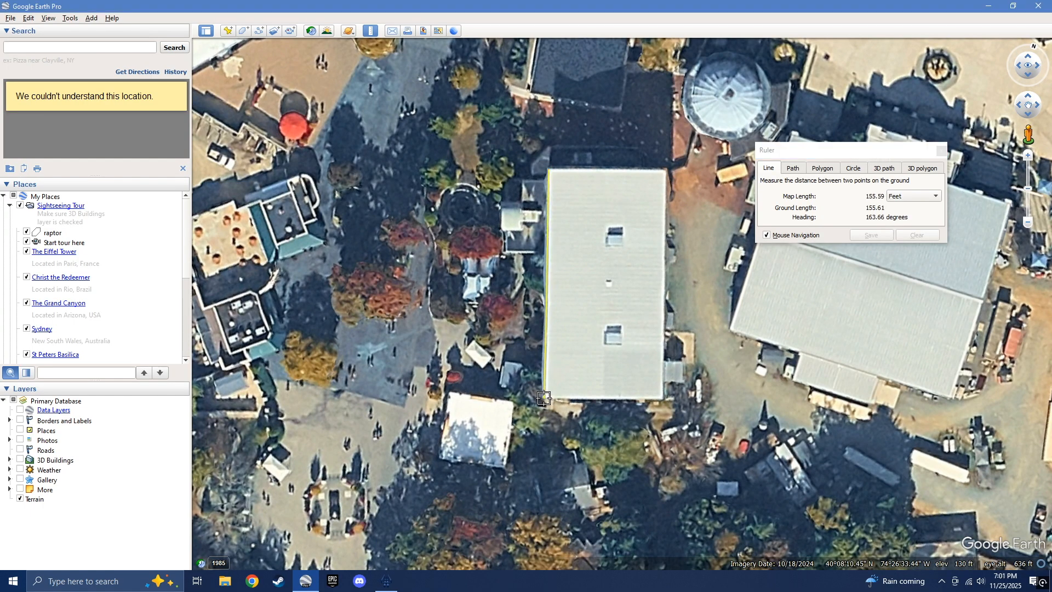
pyautogui.click(544, 396)
pyautogui.scroll(1, 583, 347)
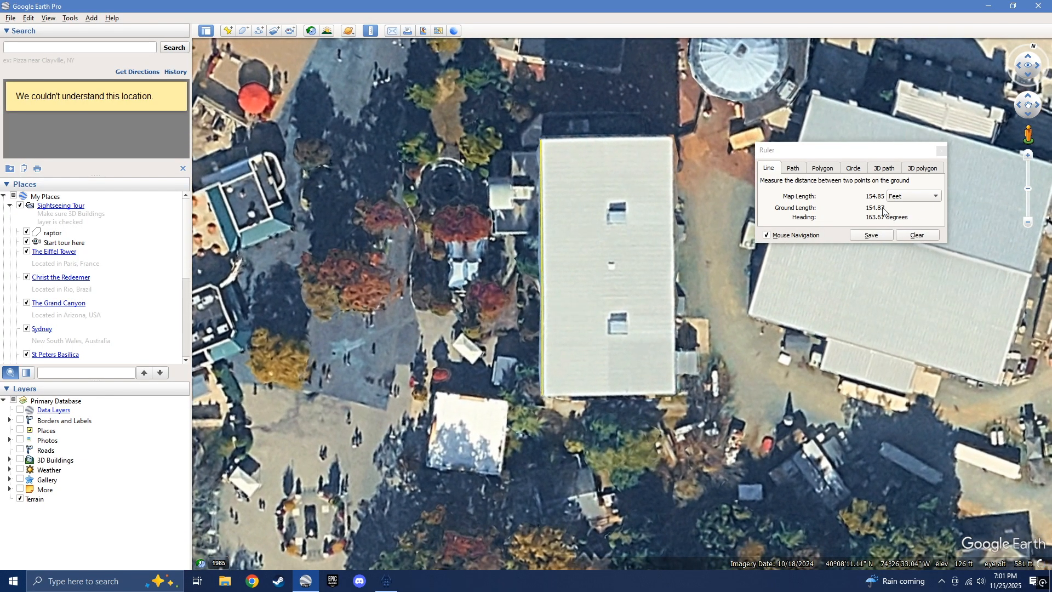
pyautogui.scroll(-2, 502, 286)
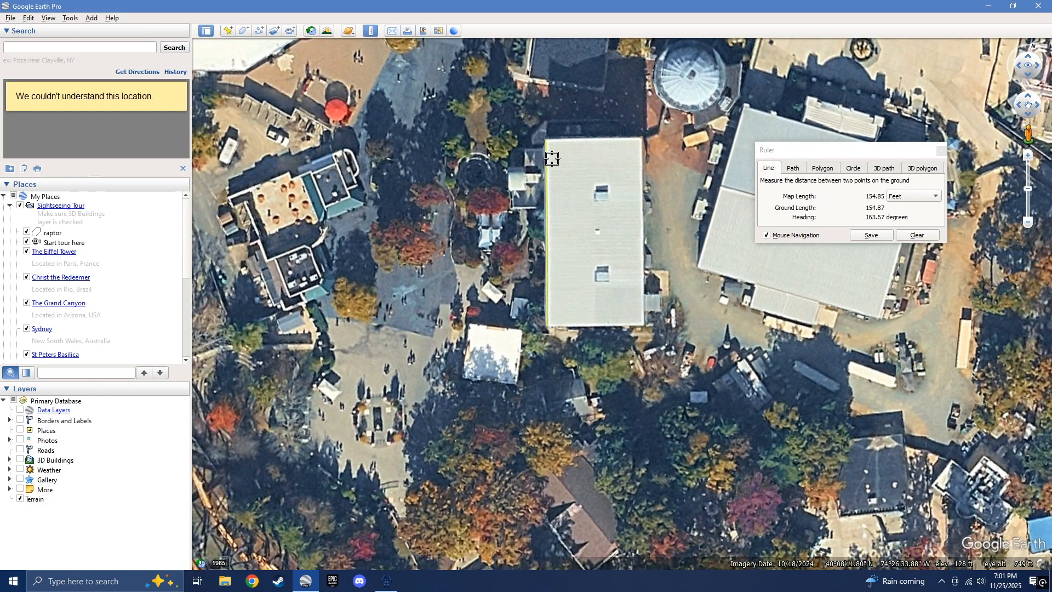
# Switch to NoLimits 2, enter the editor and create a new park named "test".
pyautogui.click(386, 580)
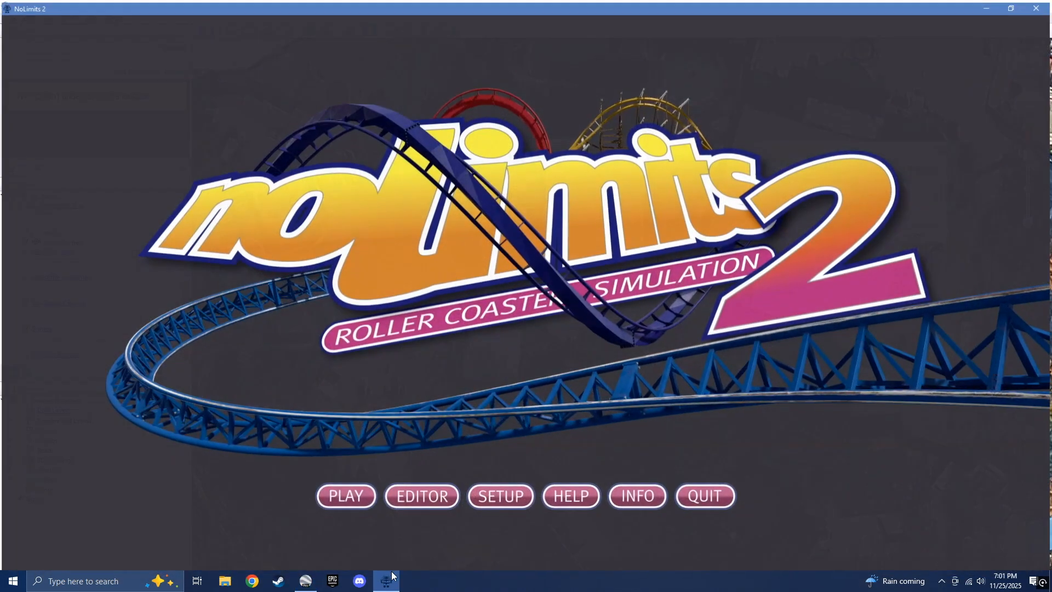
pyautogui.click(411, 503)
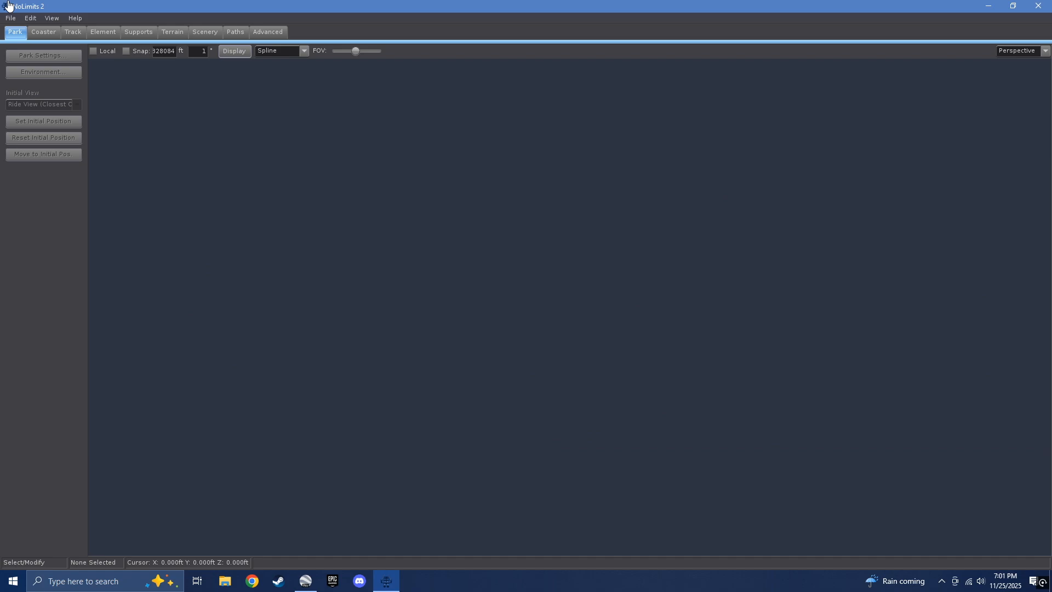
pyautogui.click(16, 22)
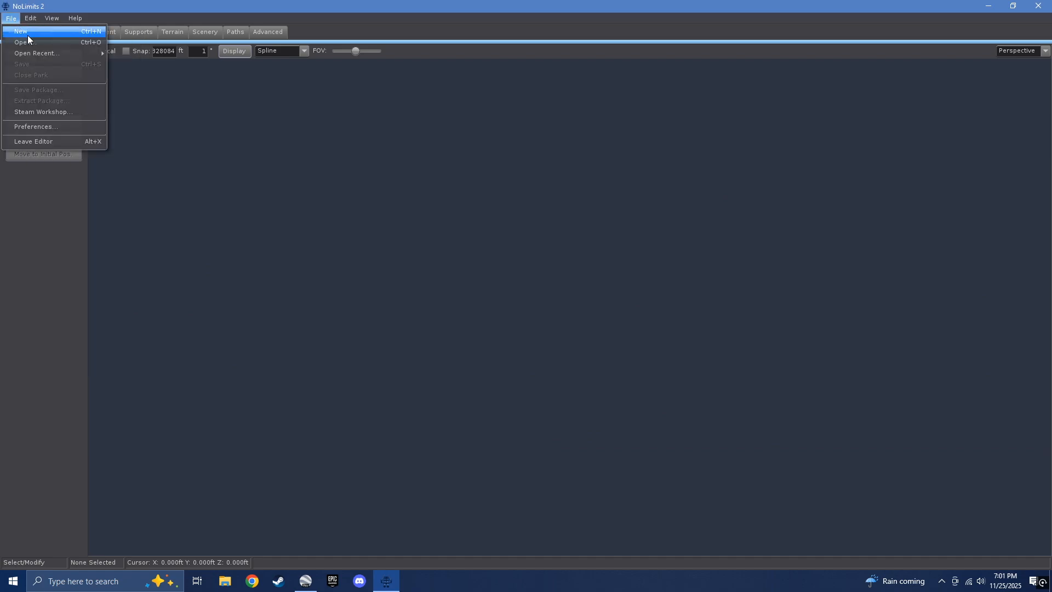
pyautogui.click(23, 34)
pyautogui.moveTo(486, 277); pyautogui.dragTo(338, 260)
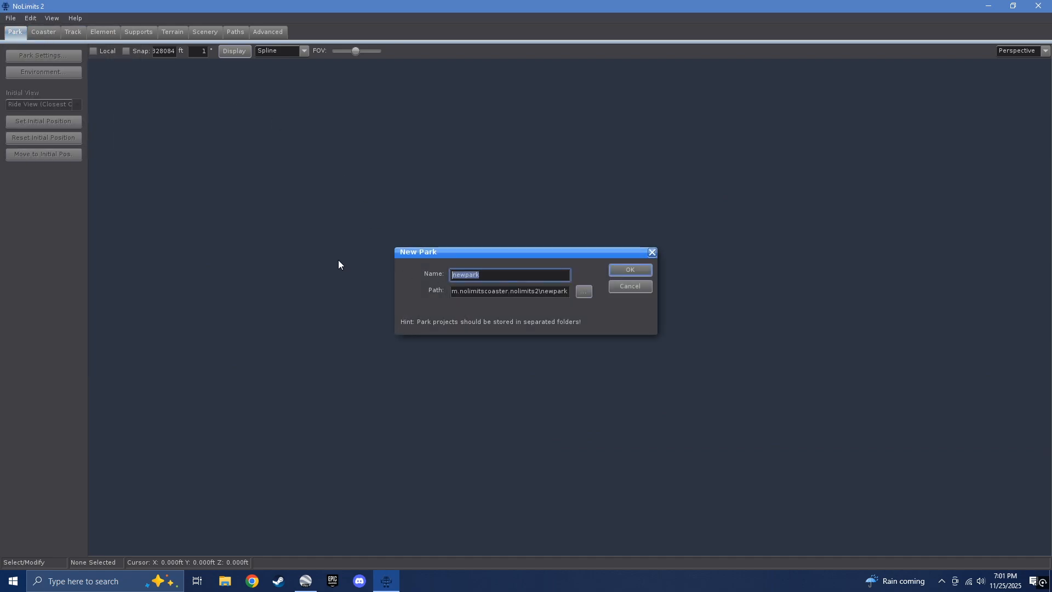
pyautogui.write('test')
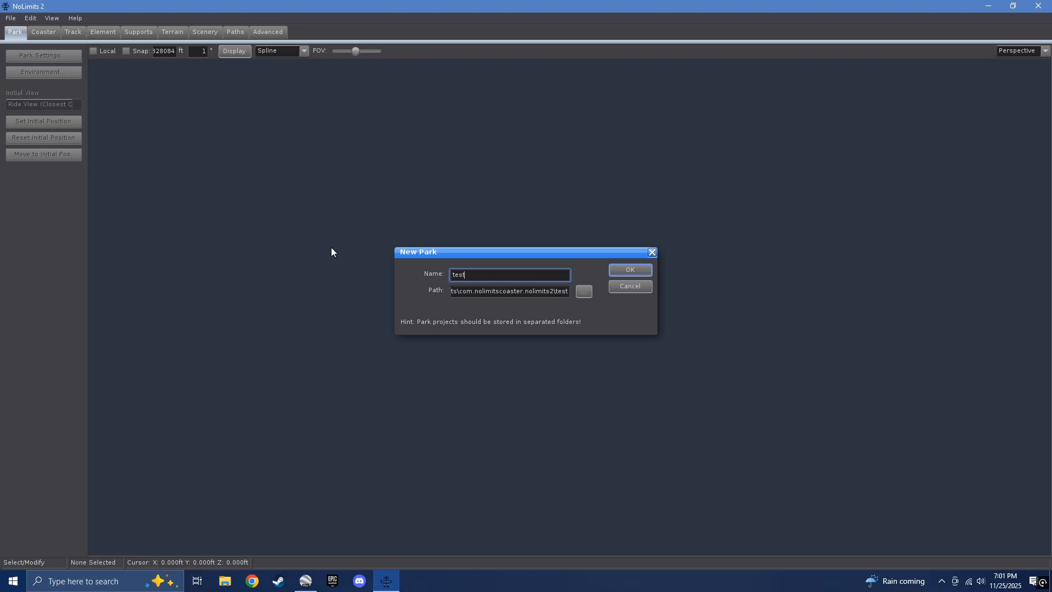
pyautogui.press('Return')
pyautogui.click(494, 305)
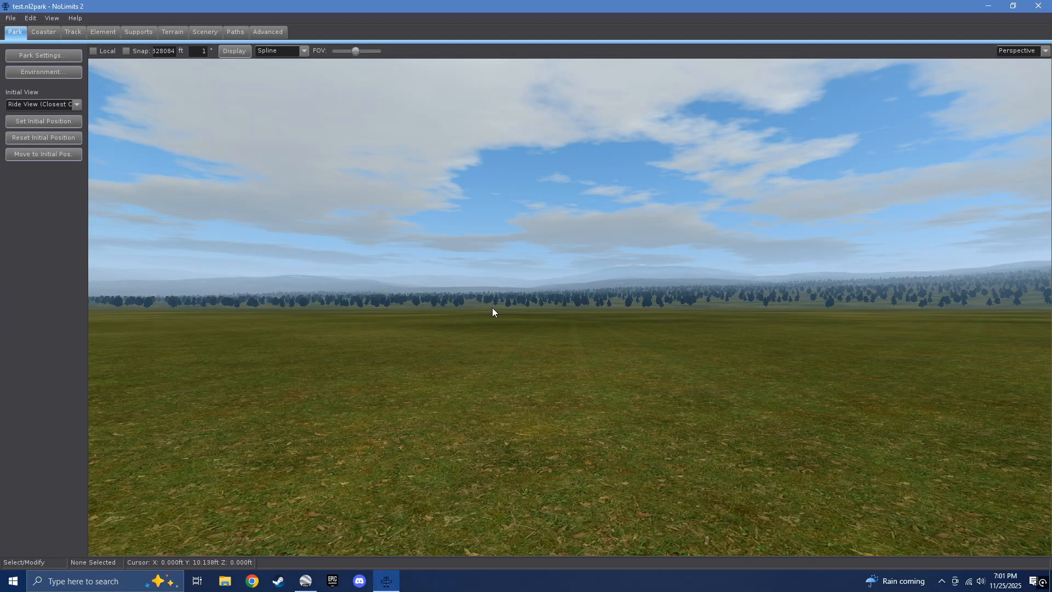
# Switch the park view to Top, show the grid around the origin up close, and open the terrain settings.
pyautogui.click(1010, 56)
pyautogui.click(1012, 70)
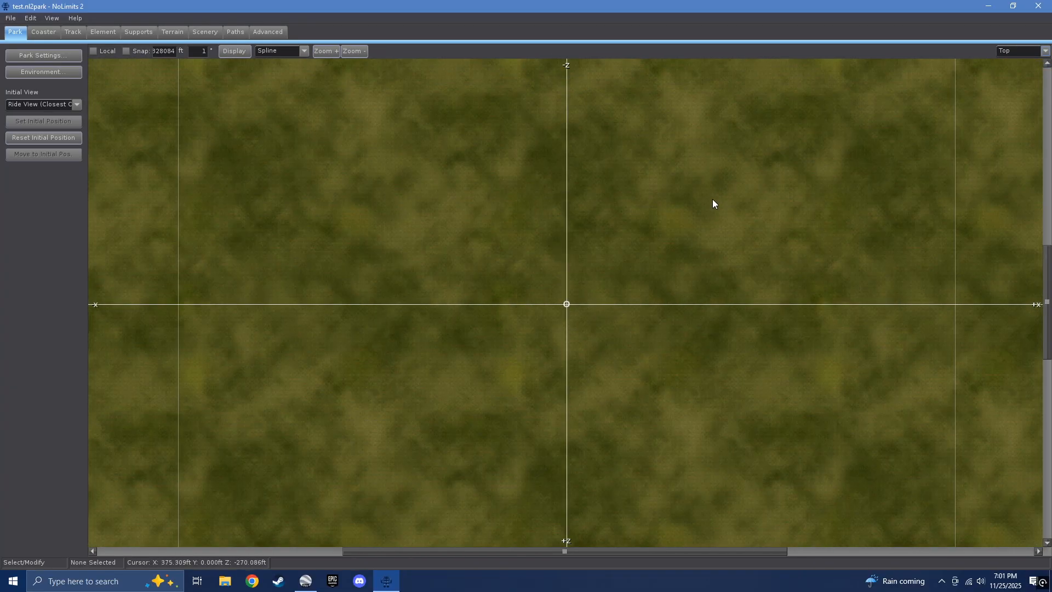
pyautogui.scroll(-5, 639, 242)
pyautogui.scroll(5, 584, 283)
pyautogui.scroll(6, 584, 282)
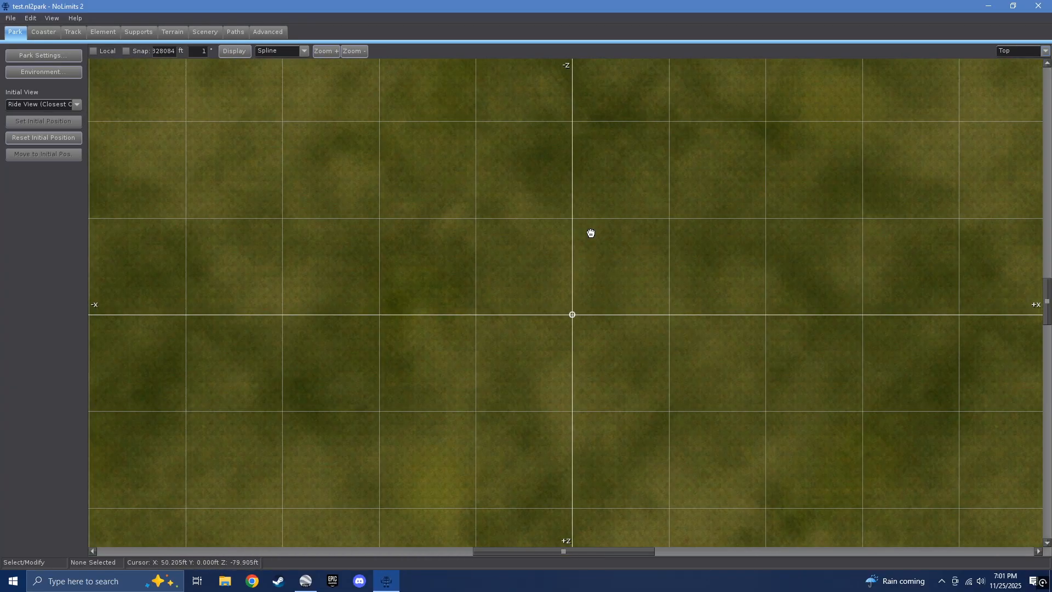
pyautogui.moveTo(590, 232); pyautogui.dragTo(467, 148, button='right')
pyautogui.scroll(2, 495, 217)
pyautogui.scroll(3, 417, 217)
pyautogui.moveTo(314, 159); pyautogui.dragTo(547, 336, button='right')
pyautogui.scroll(-3, 350, 200)
pyautogui.click(175, 31)
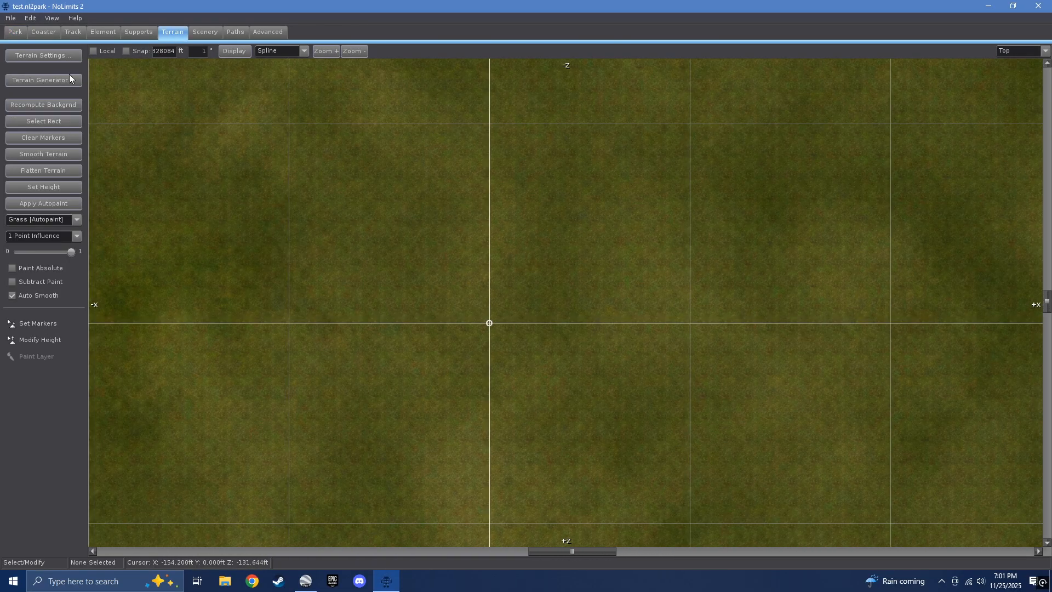
pyautogui.click(34, 56)
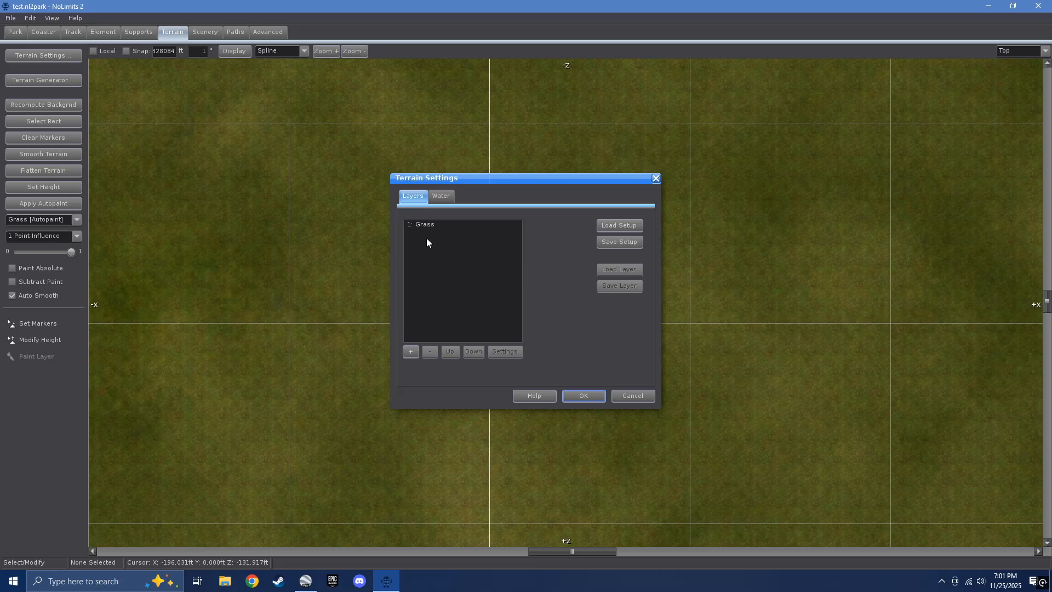
# Switch to File Explorer and copy the "test" JPG map image in the Pictures folder.
pyautogui.click(227, 585)
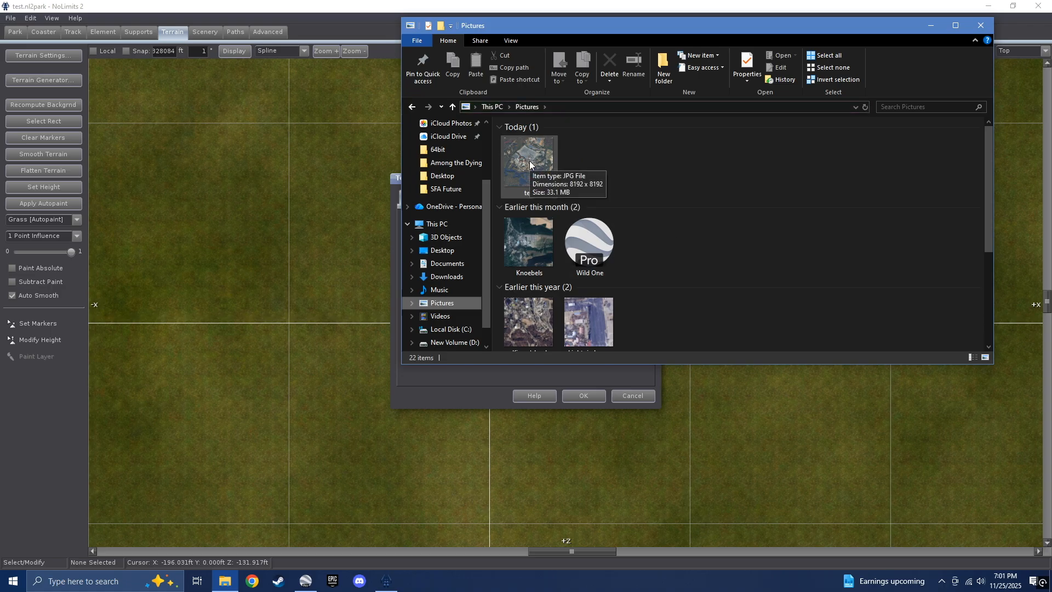
pyautogui.doubleClick(529, 160)
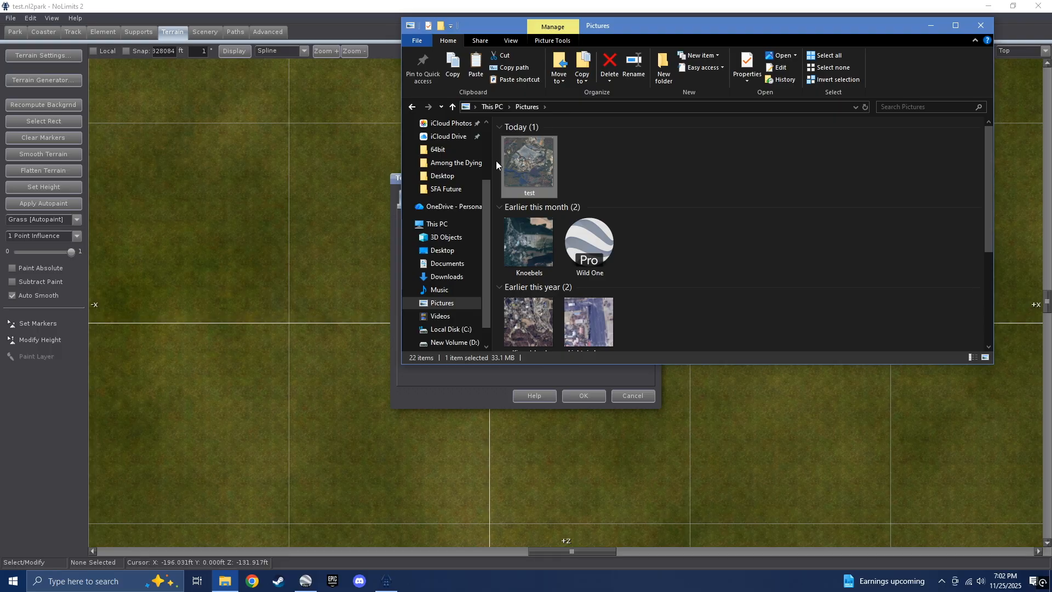
# Paste the copied image into the "test" park folder under Documents\com.nolimitscoaster.nolimits2 and close the file window.
pyautogui.scroll(-1, 474, 237)
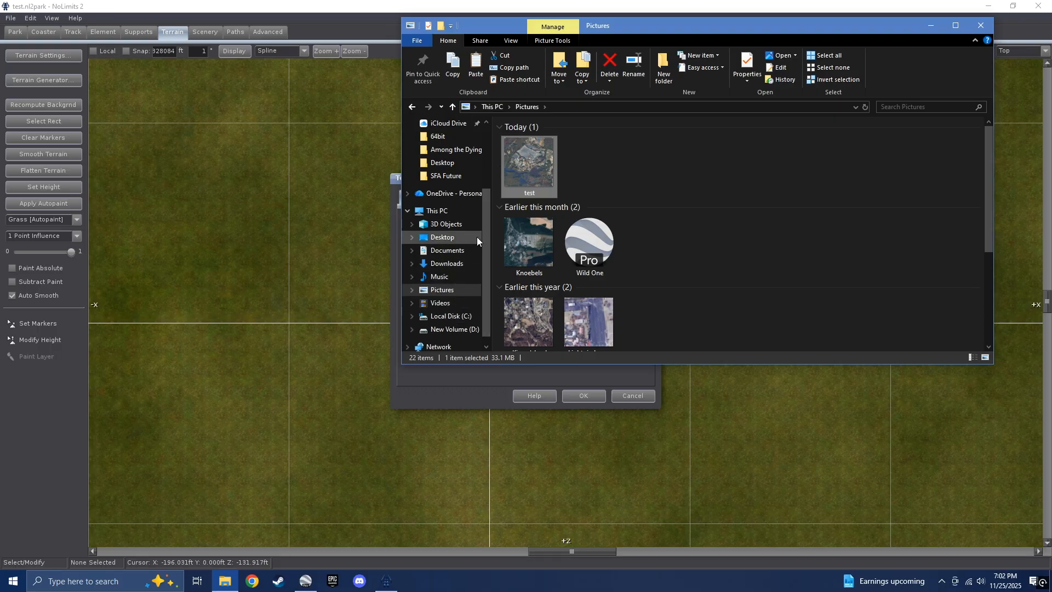
pyautogui.click(451, 303)
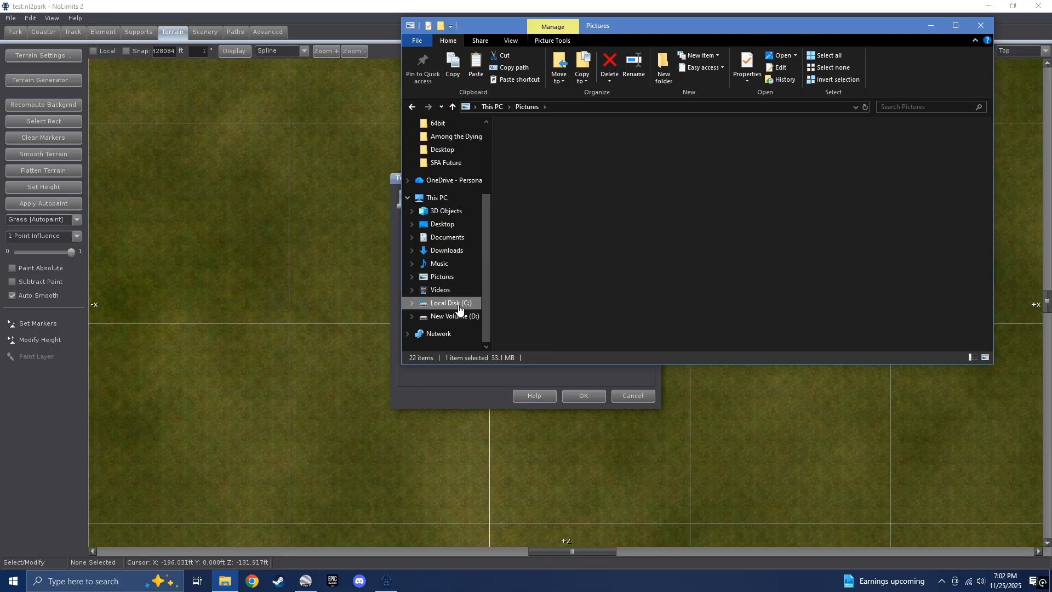
pyautogui.click(447, 237)
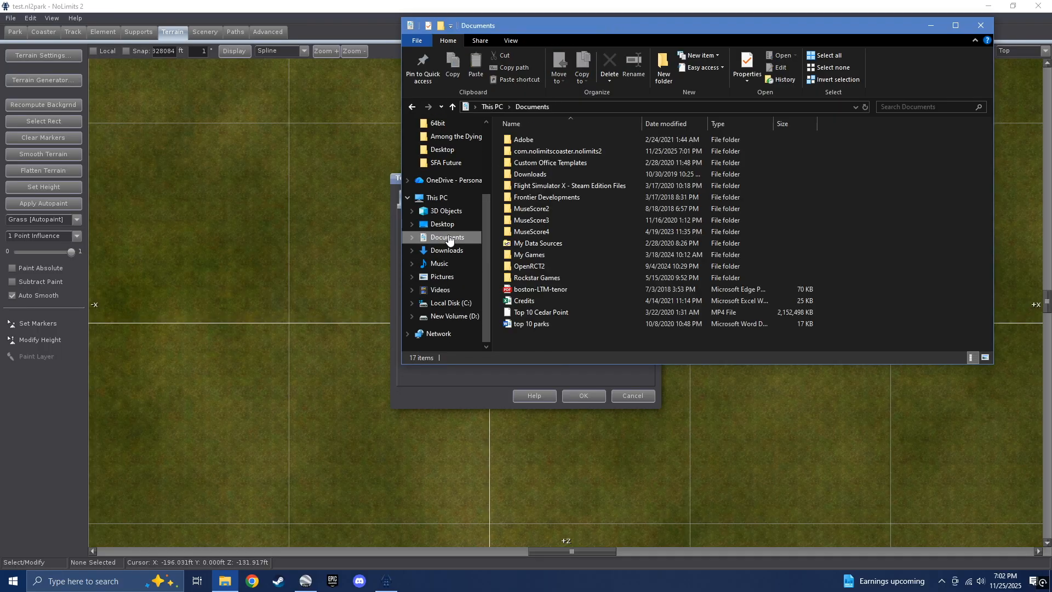
pyautogui.doubleClick(556, 152)
pyautogui.scroll(-10, 575, 282)
pyautogui.scroll(-18, 574, 280)
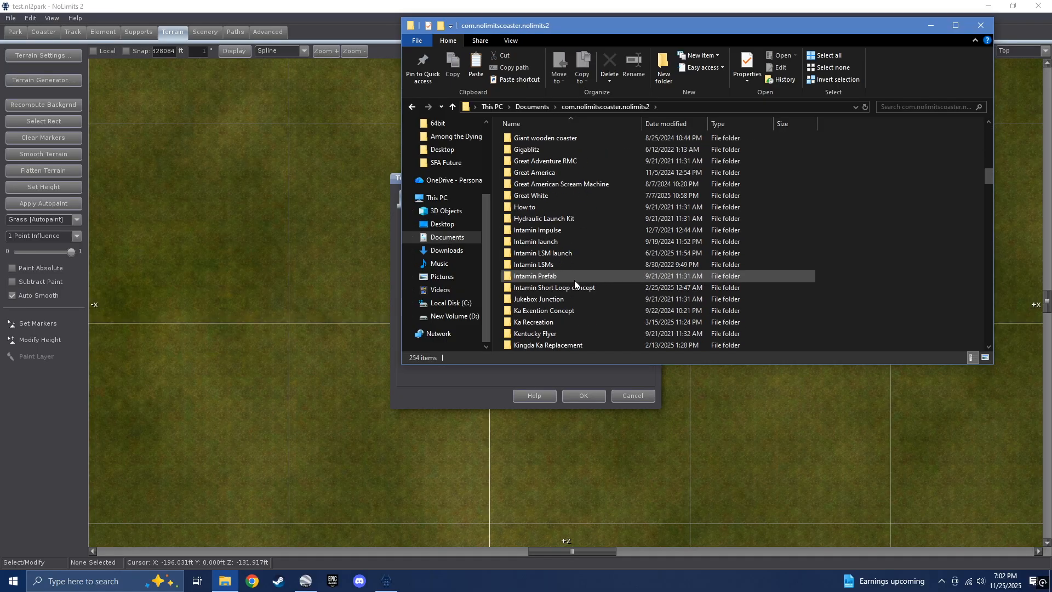
pyautogui.scroll(-13, 574, 254)
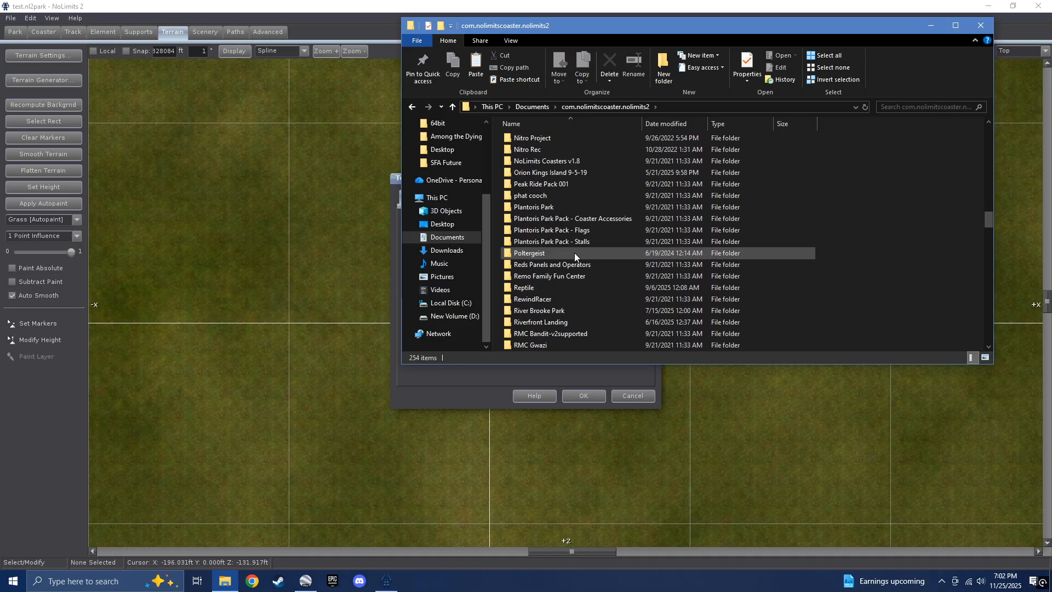
pyautogui.scroll(-10, 574, 255)
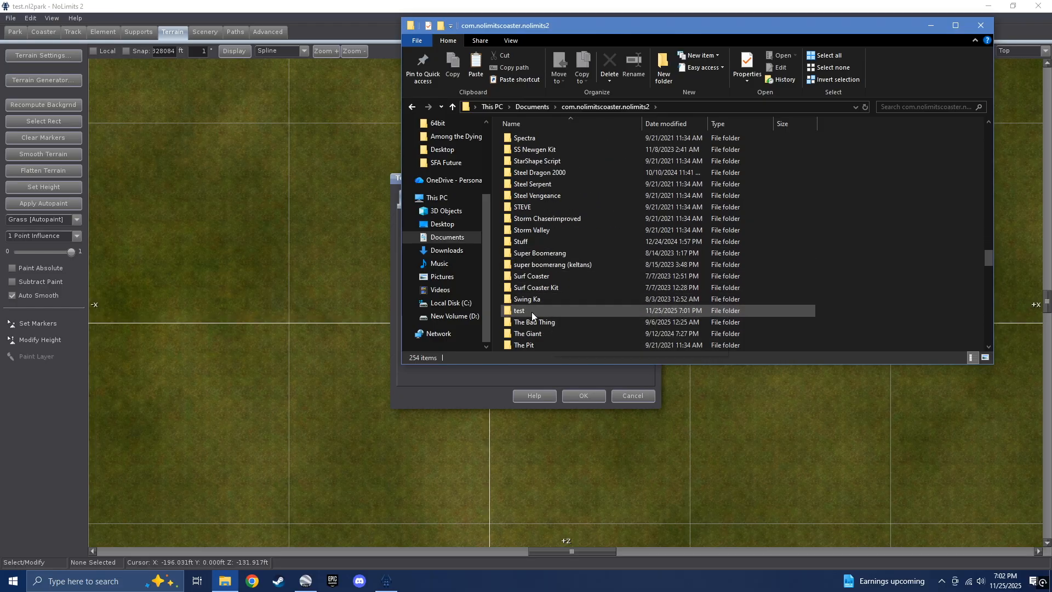
pyautogui.doubleClick(531, 310)
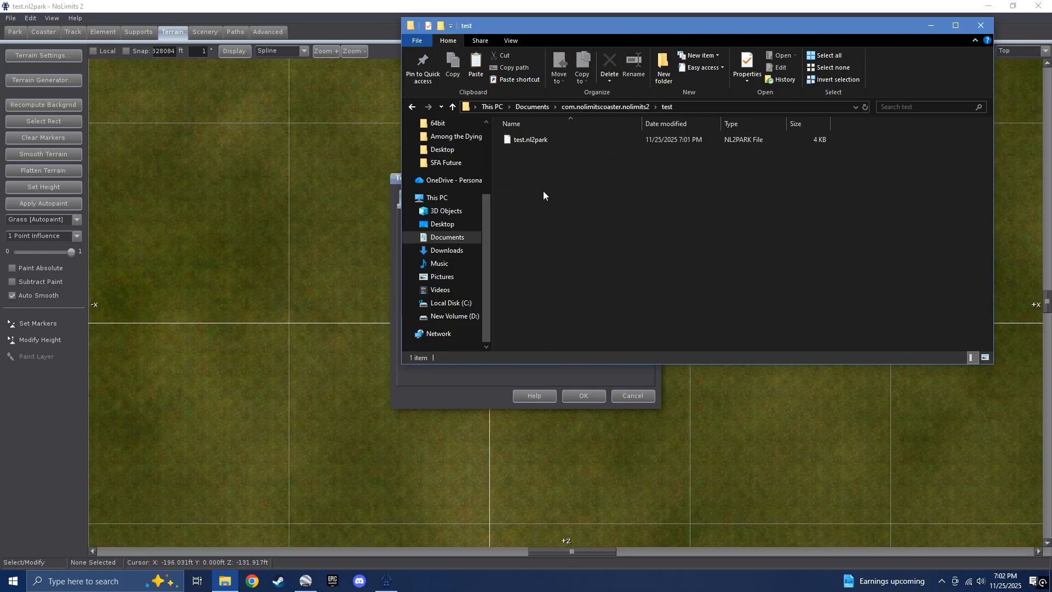
pyautogui.hotkey('ctrl', 'v')
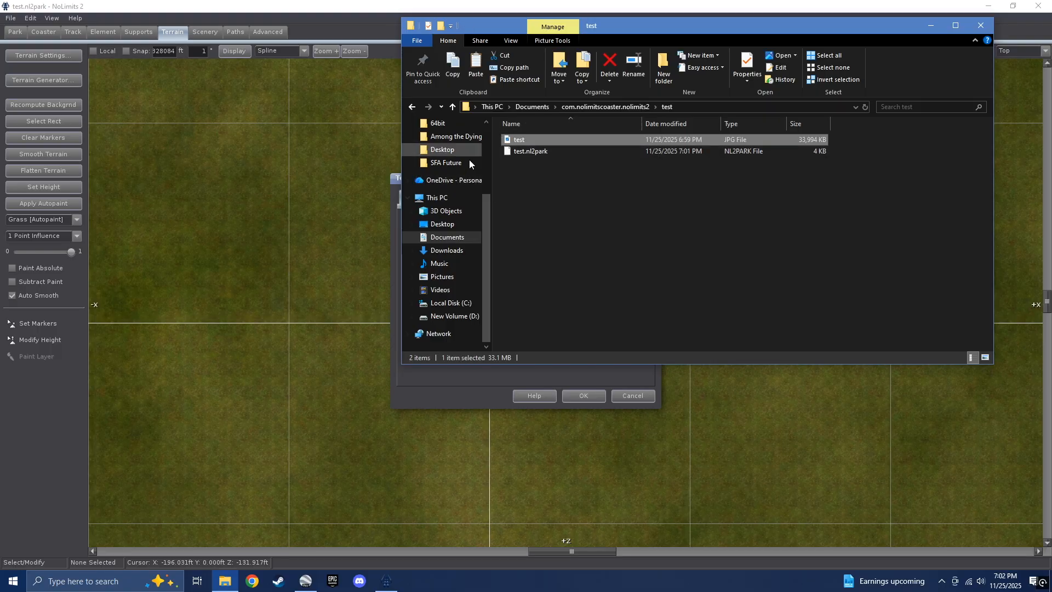
pyautogui.click(555, 228)
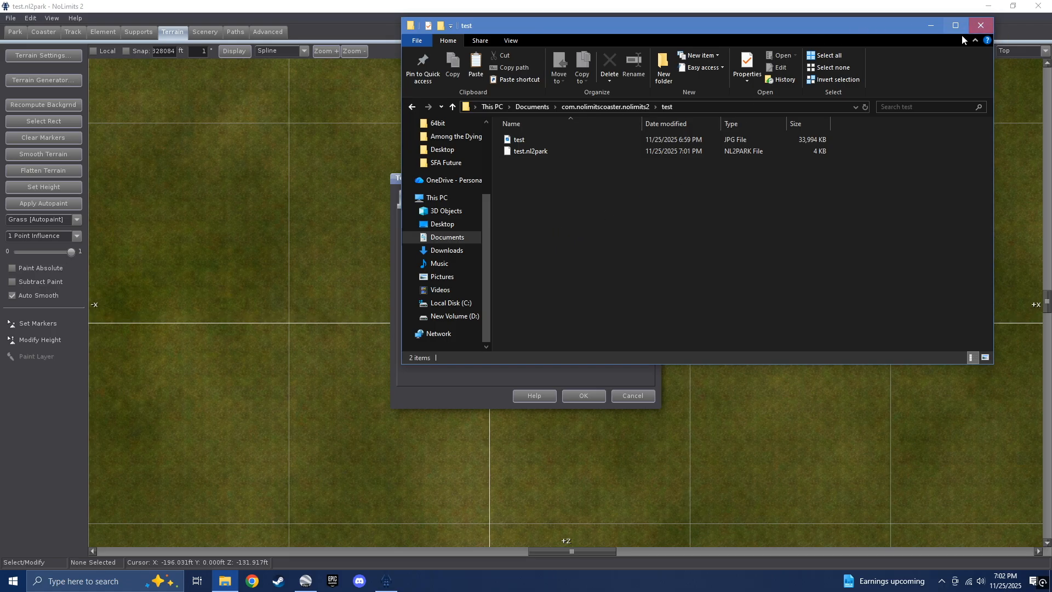
pyautogui.click(987, 23)
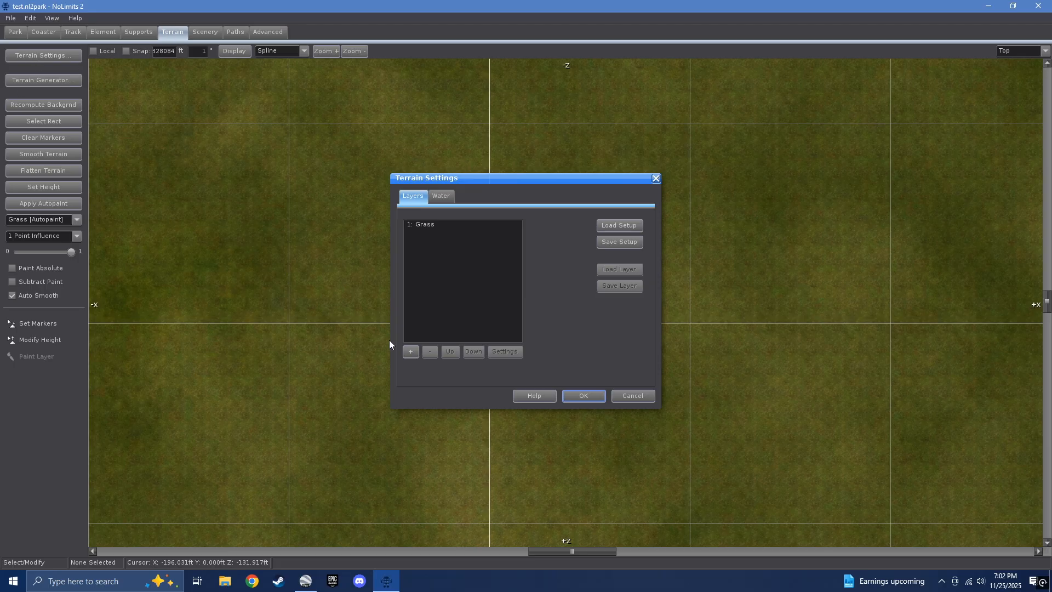
# Add a new terrain layer and name it "Overlay".
pyautogui.click(412, 352)
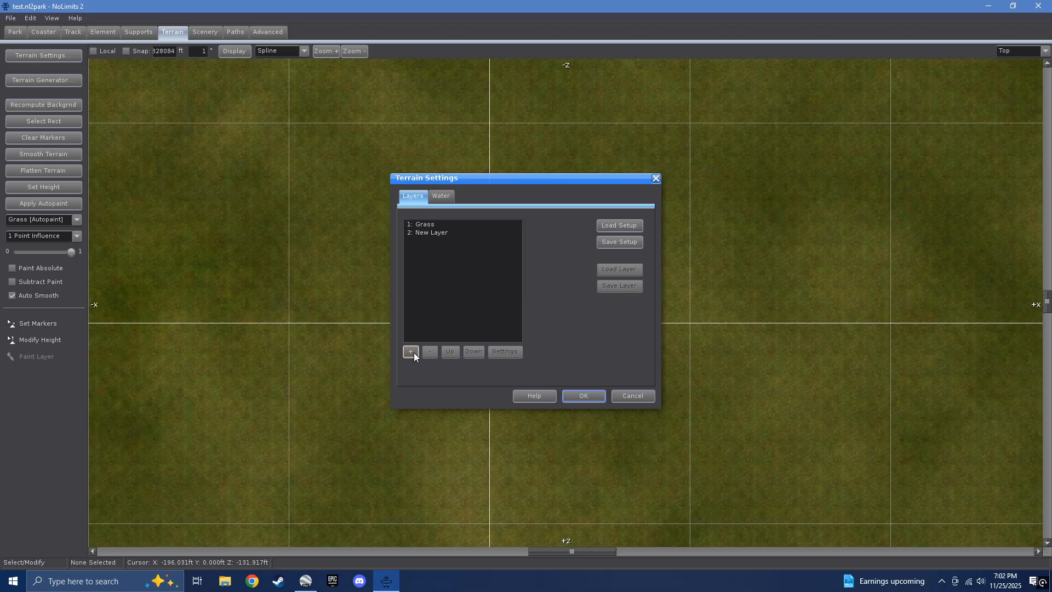
pyautogui.doubleClick(432, 233)
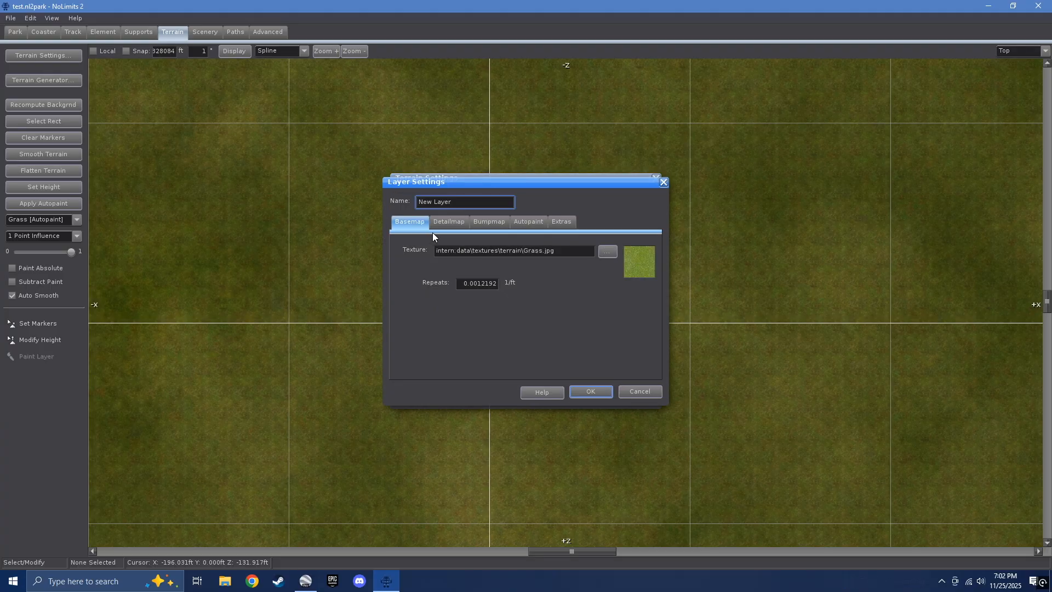
pyautogui.hotkey('ctrl', 'a')
pyautogui.write('Overlay')
# Assign the "test" image from Park Base as the Overlay layer's basemap texture and apply the layer and terrain settings.
pyautogui.click(605, 253)
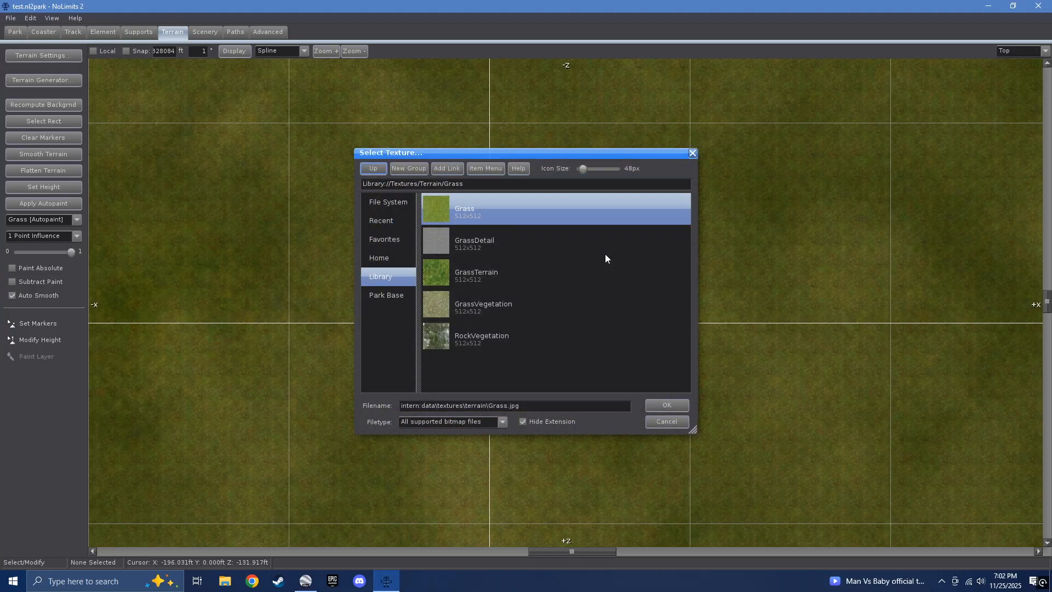
pyautogui.click(383, 295)
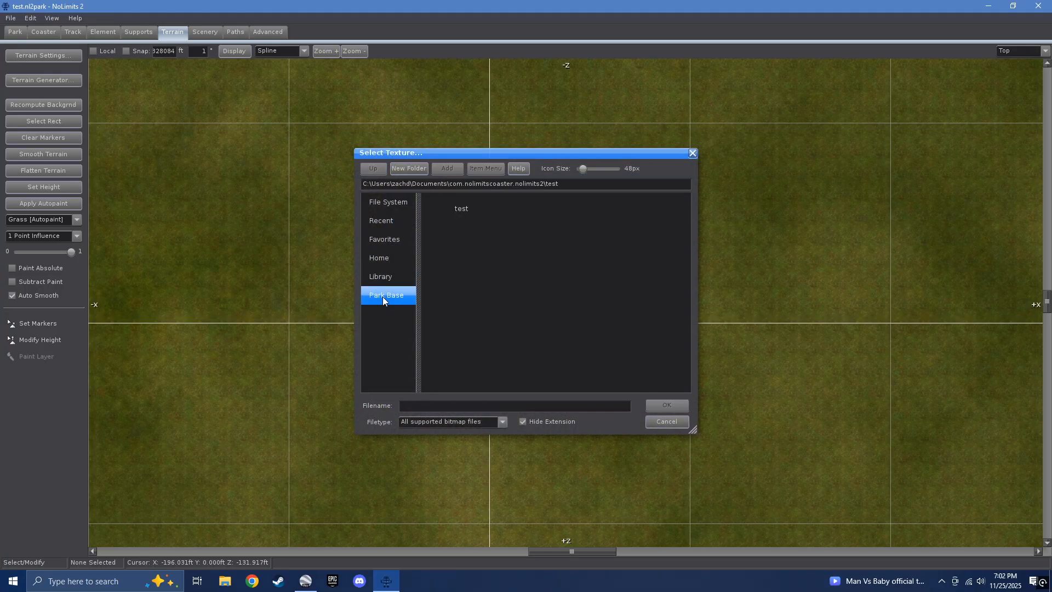
pyautogui.click(464, 211)
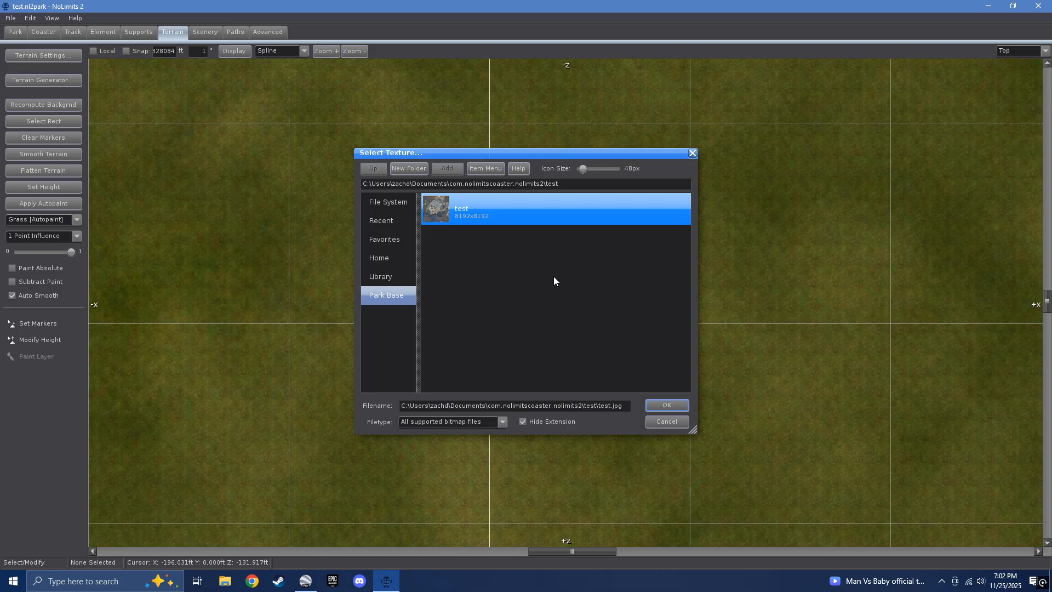
pyautogui.click(374, 256)
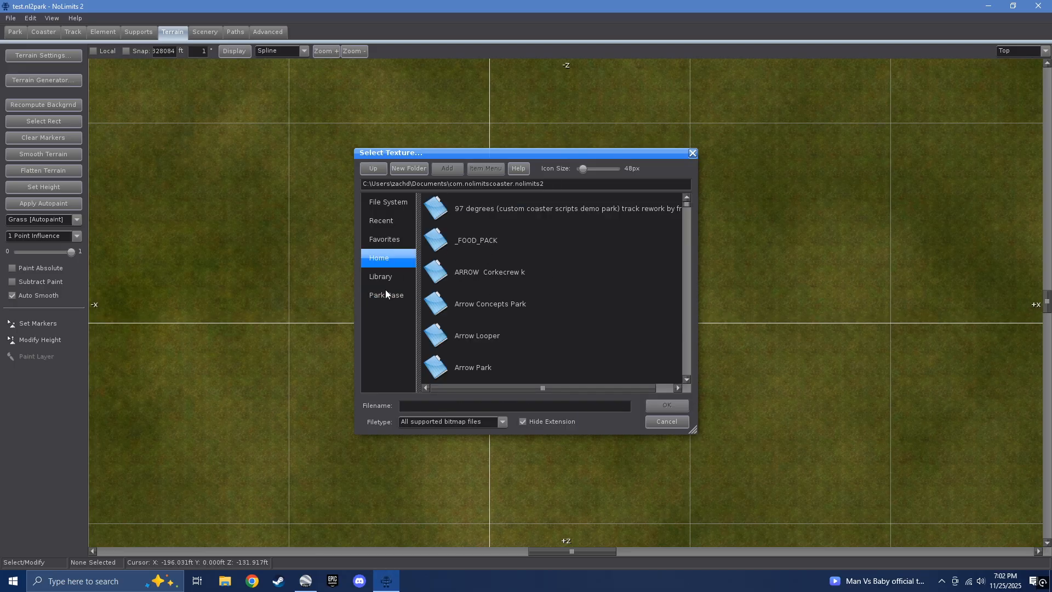
pyautogui.click(386, 294)
pyautogui.click(451, 216)
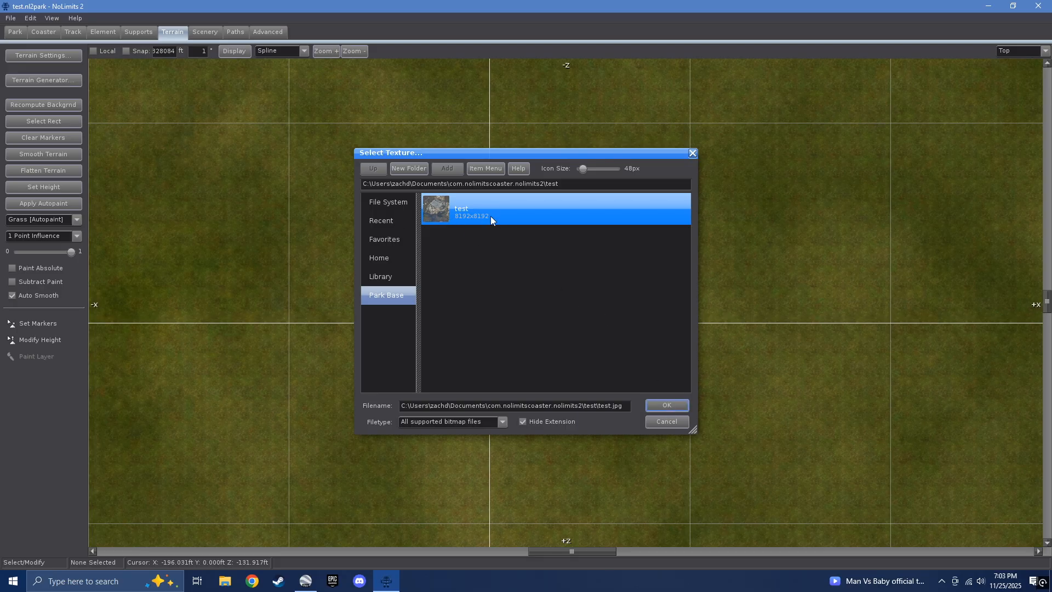
pyautogui.click(667, 404)
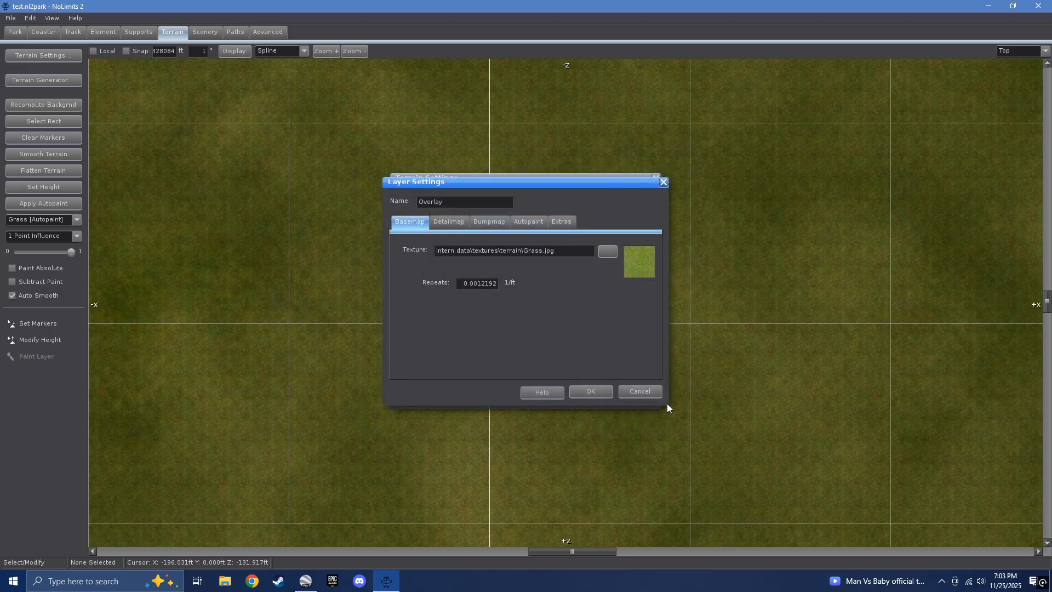
pyautogui.click(590, 391)
pyautogui.click(590, 396)
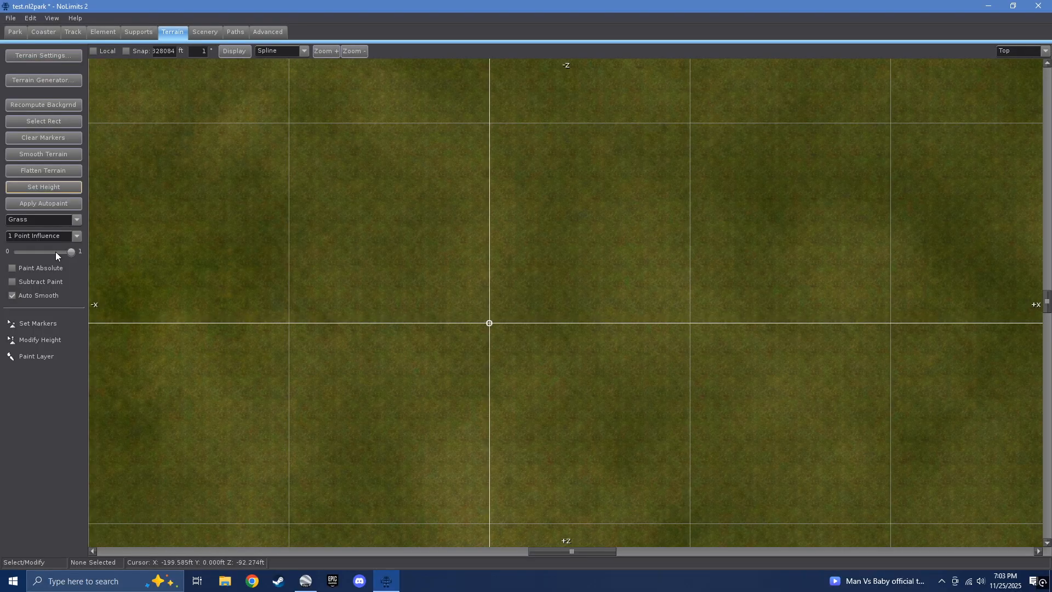
# Paint the Overlay layer onto the terrain around the origin using the Paint Layer tool with 64 Points Influence.
pyautogui.click(44, 221)
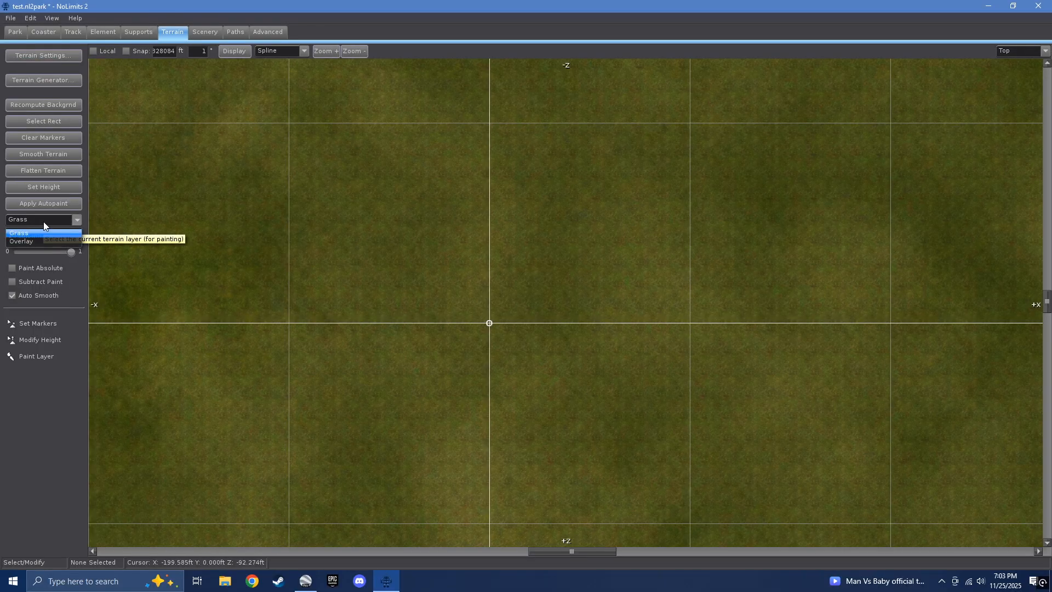
pyautogui.click(21, 244)
pyautogui.click(22, 356)
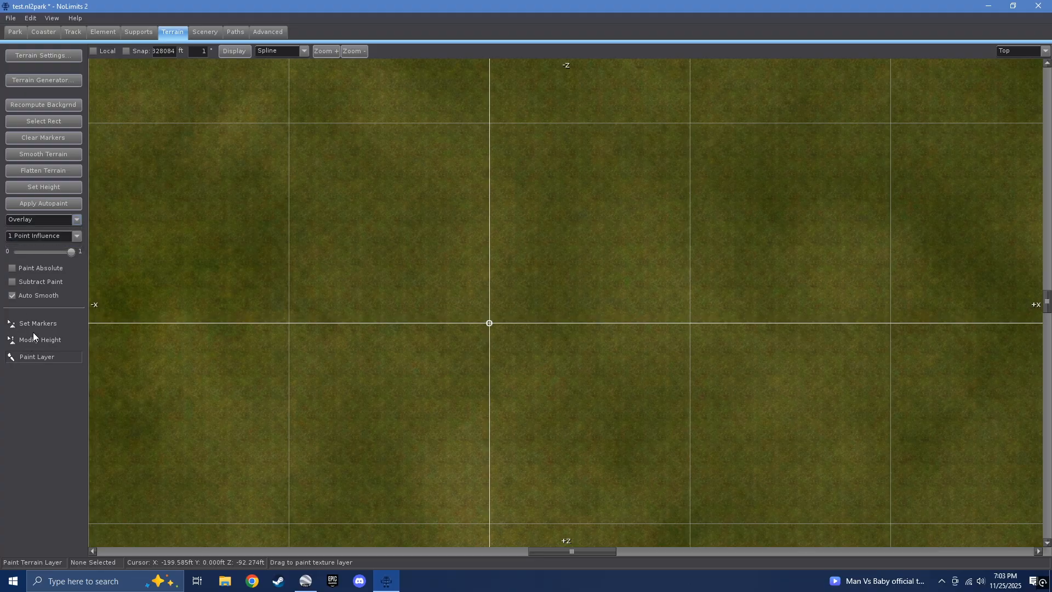
pyautogui.click(41, 235)
pyautogui.click(38, 298)
pyautogui.scroll(-3, 569, 312)
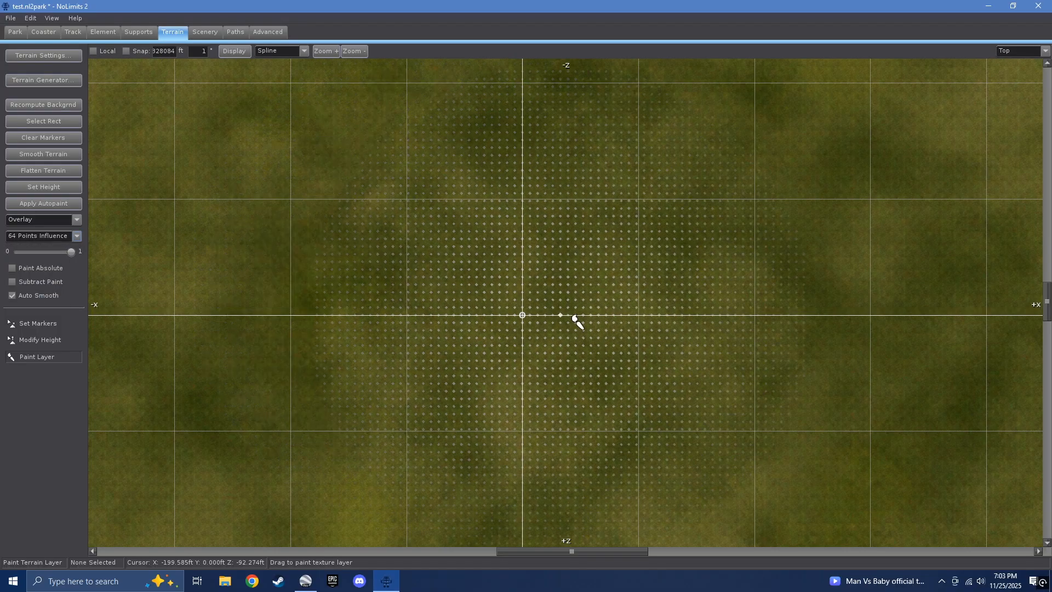
pyautogui.click(503, 270)
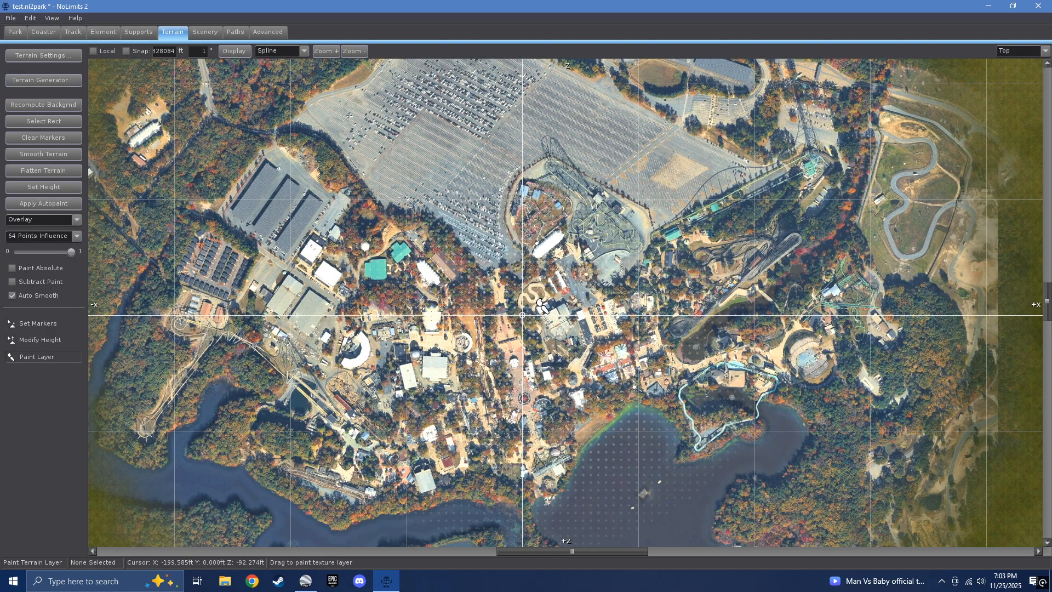
pyautogui.scroll(-3, 536, 299)
pyautogui.moveTo(507, 267)
pyautogui.mouseDown()
pyautogui.moveTo(534, 352)
pyautogui.moveTo(597, 257)
pyautogui.moveTo(576, 271)
pyautogui.mouseUp()
pyautogui.scroll(3, 585, 325)
pyautogui.scroll(-5, 581, 320)
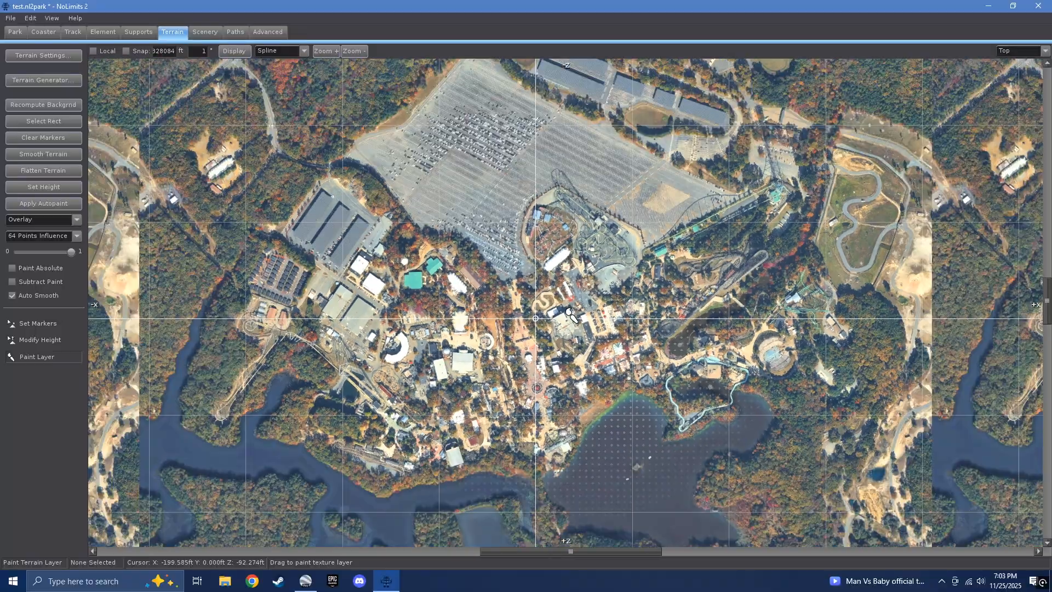
# Examine the painted map overlay around the parking lot, rides and lake, including where the image repeats.
pyautogui.scroll(3, 571, 313)
pyautogui.scroll(5, 571, 314)
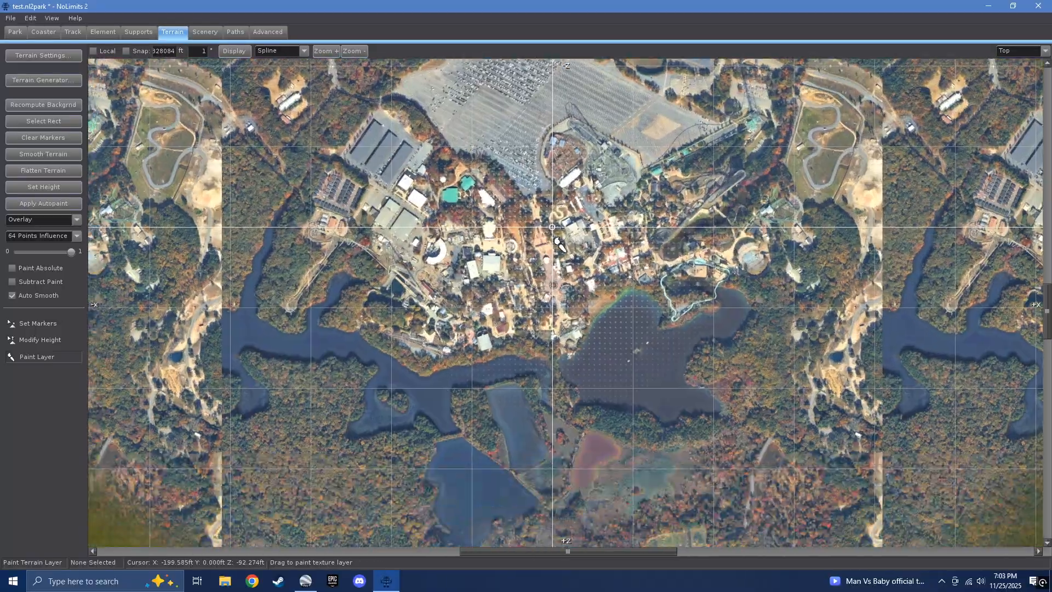
pyautogui.scroll(-2, 525, 253)
pyautogui.scroll(2, 572, 302)
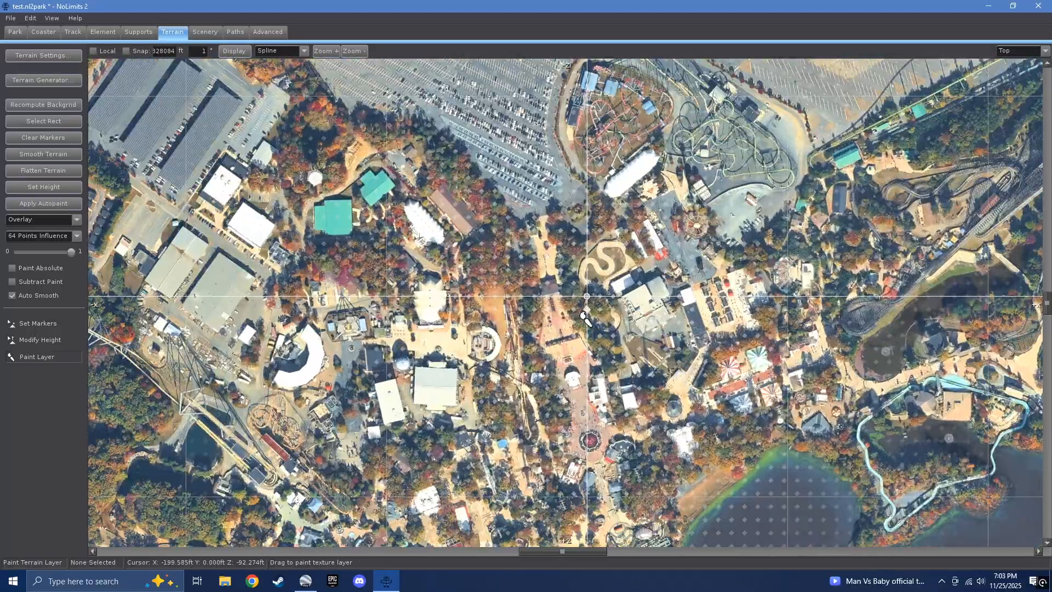
pyautogui.scroll(-4, 574, 300)
pyautogui.scroll(3, 575, 299)
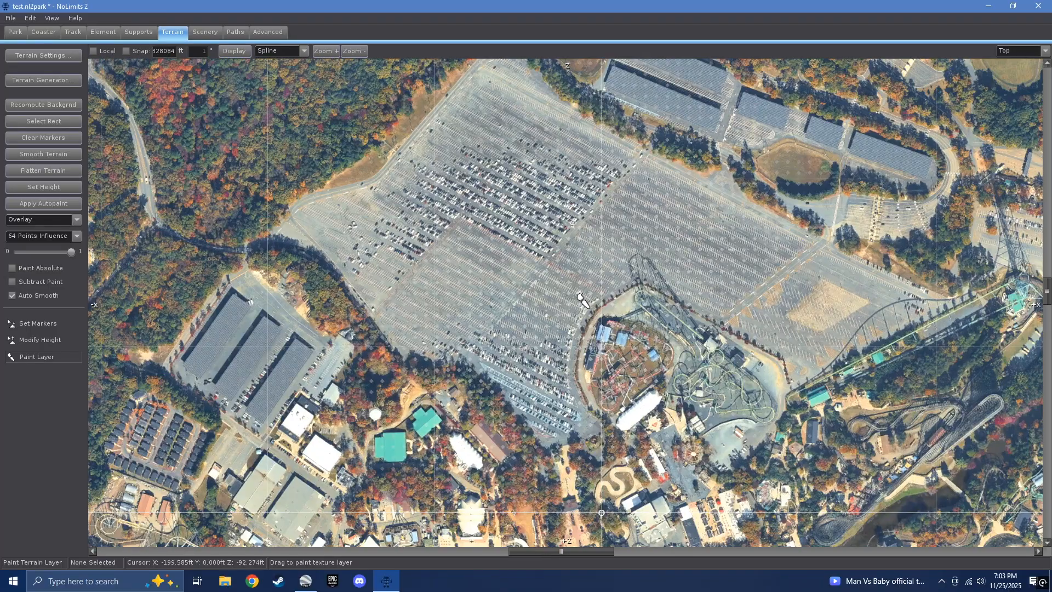
pyautogui.moveTo(486, 298); pyautogui.dragTo(495, 140, button='right')
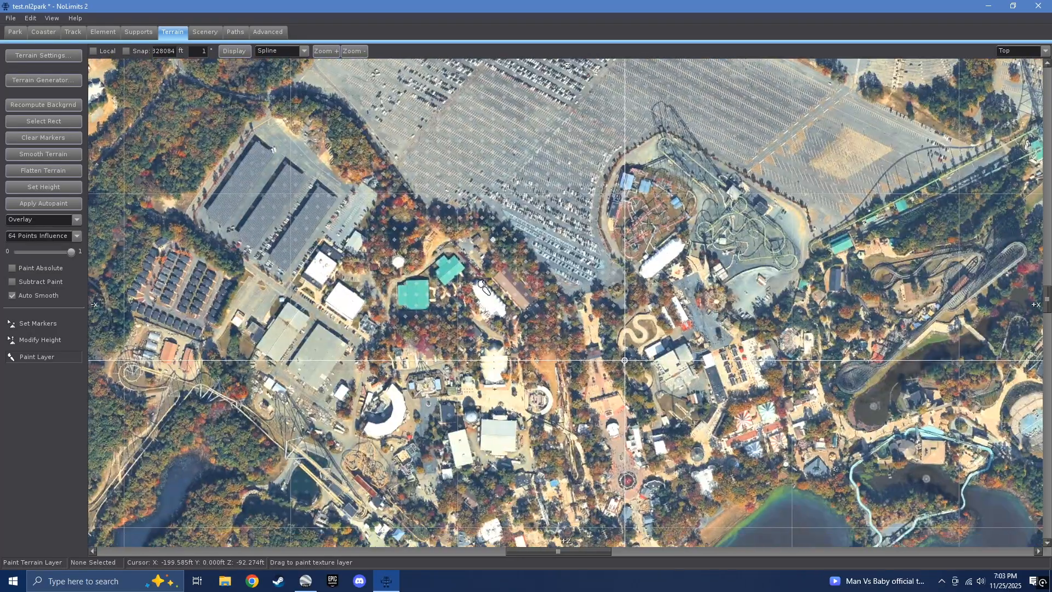
pyautogui.moveTo(501, 350); pyautogui.dragTo(509, 197, button='right')
pyautogui.scroll(-3, 510, 196)
pyautogui.scroll(2, 467, 178)
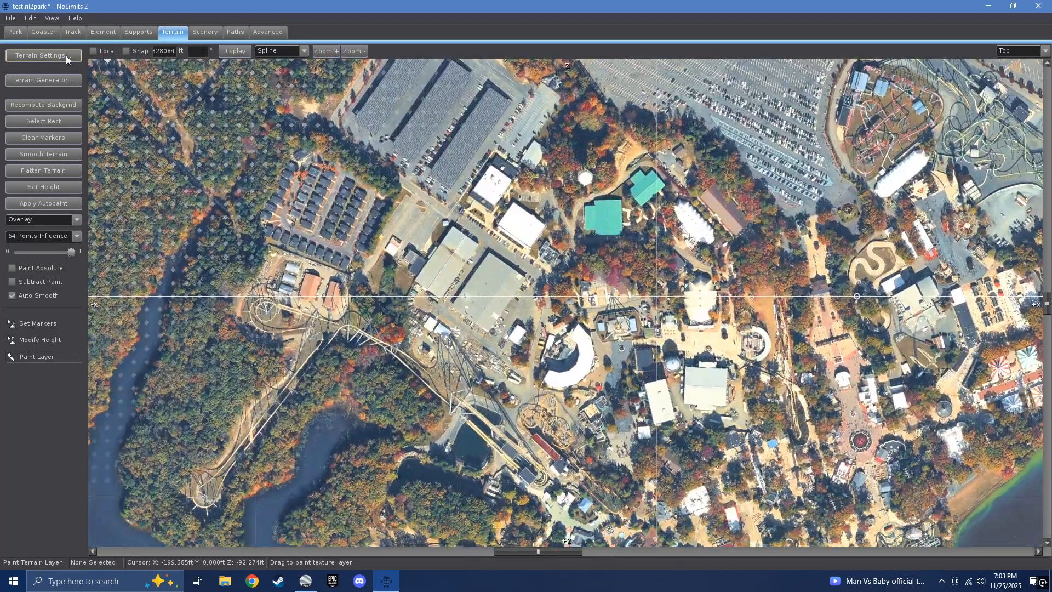
# Create a new coaster named "ruler".
pyautogui.click(35, 32)
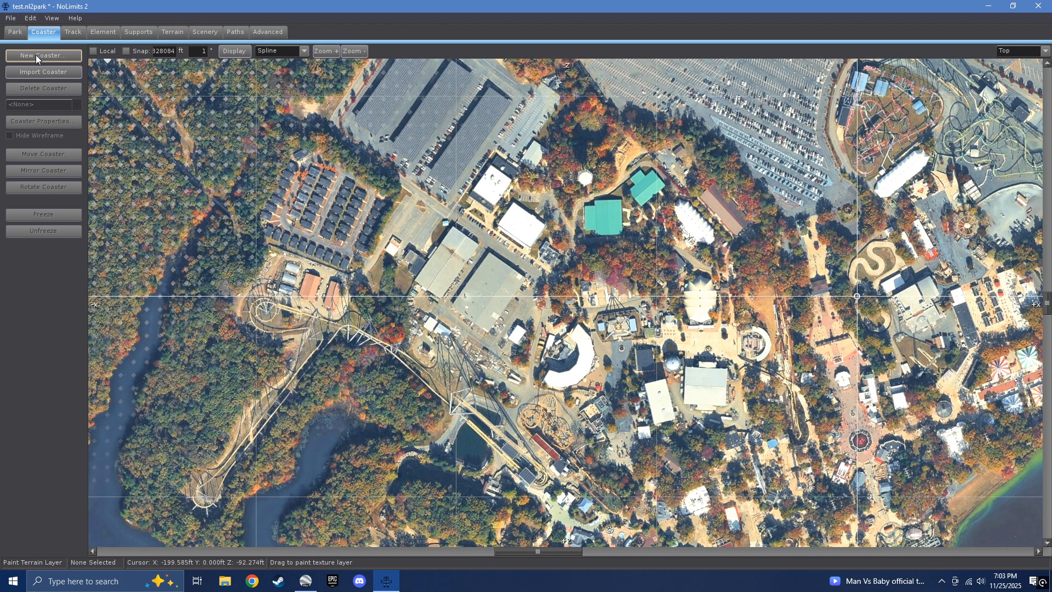
pyautogui.click(35, 54)
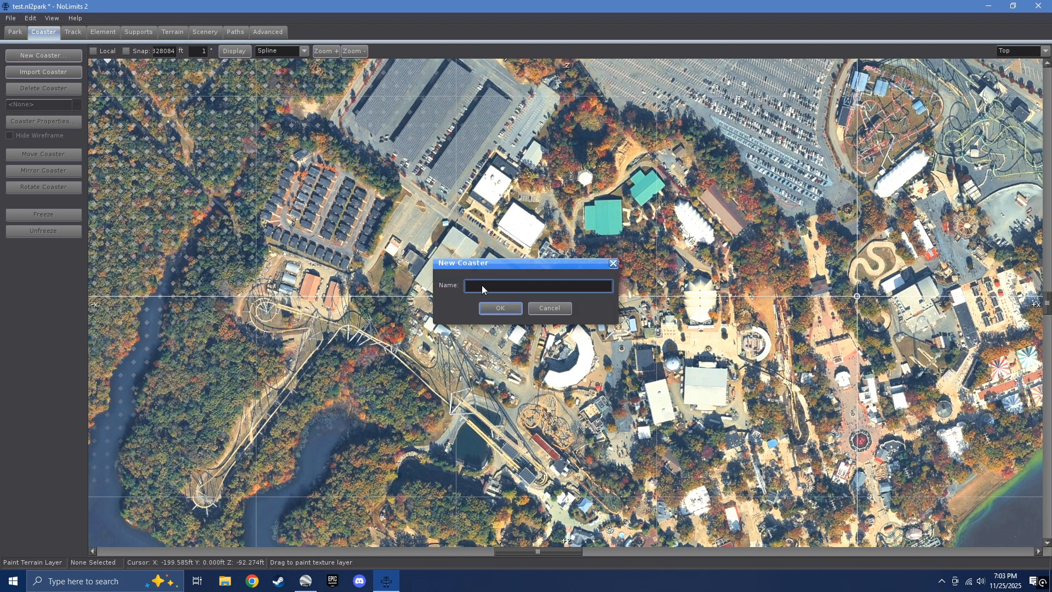
pyautogui.write('ruler')
pyautogui.press('Return')
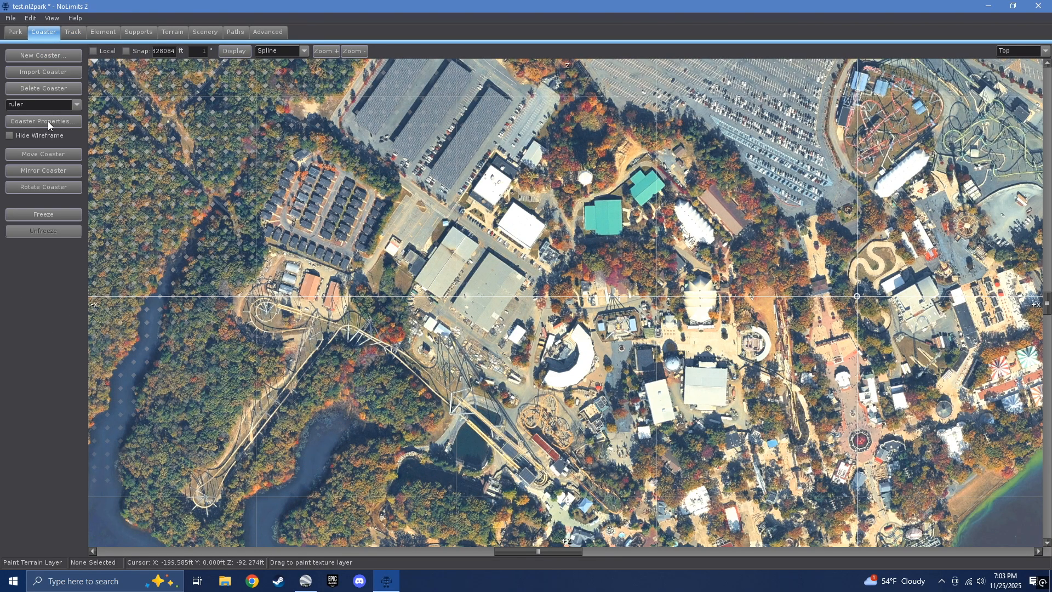
# Check the reference roof measurement in Google Earth Pro and lay a short straight ruler track along the X axis in NoLimits 2.
pyautogui.click(74, 34)
pyautogui.click(43, 235)
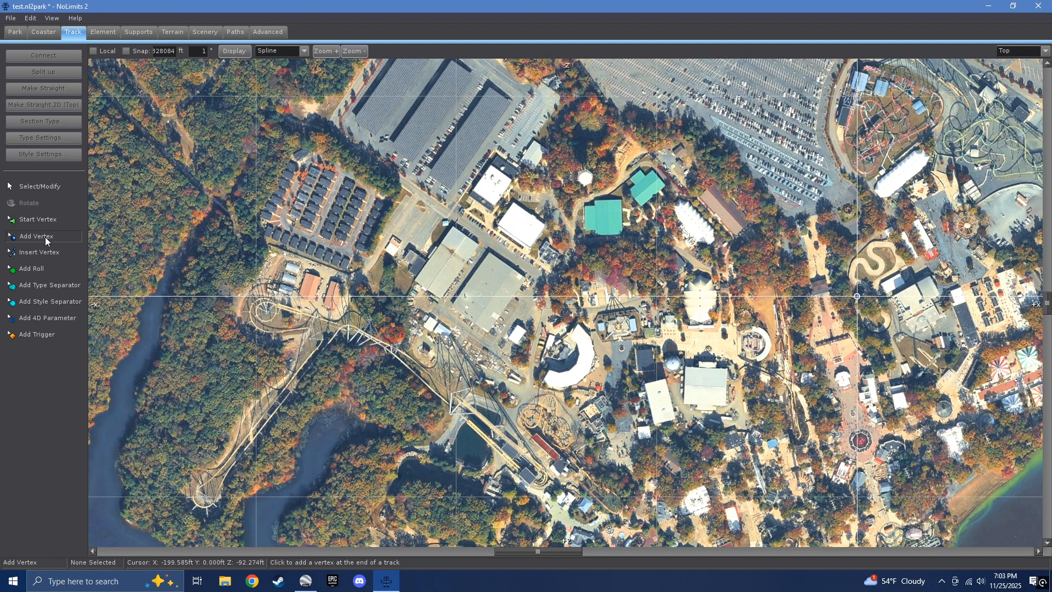
pyautogui.click(305, 581)
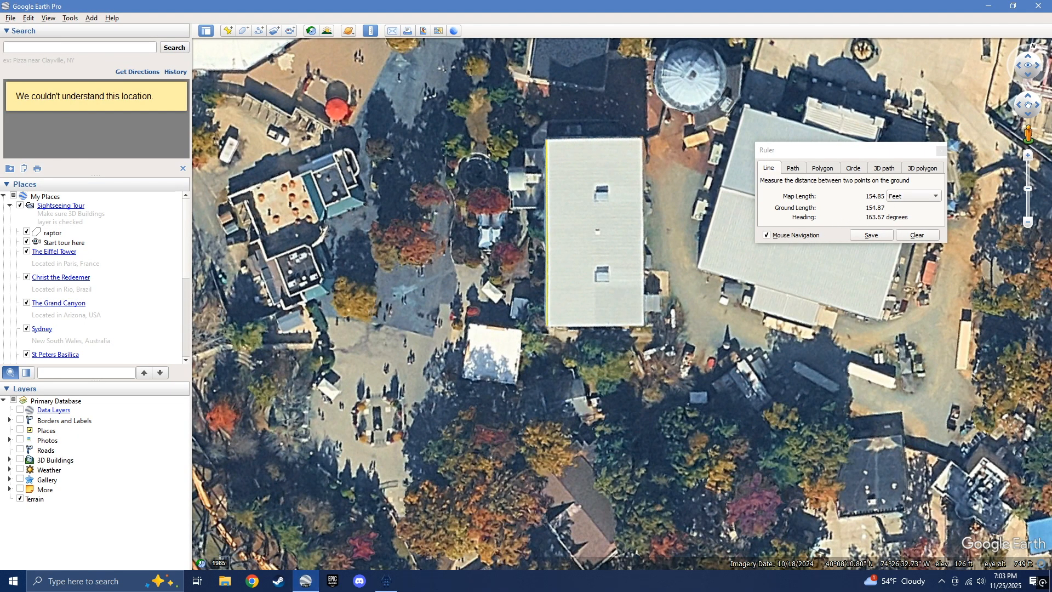
pyautogui.click(386, 581)
pyautogui.scroll(4, 570, 296)
pyautogui.moveTo(569, 296); pyautogui.dragTo(511, 433, button='right')
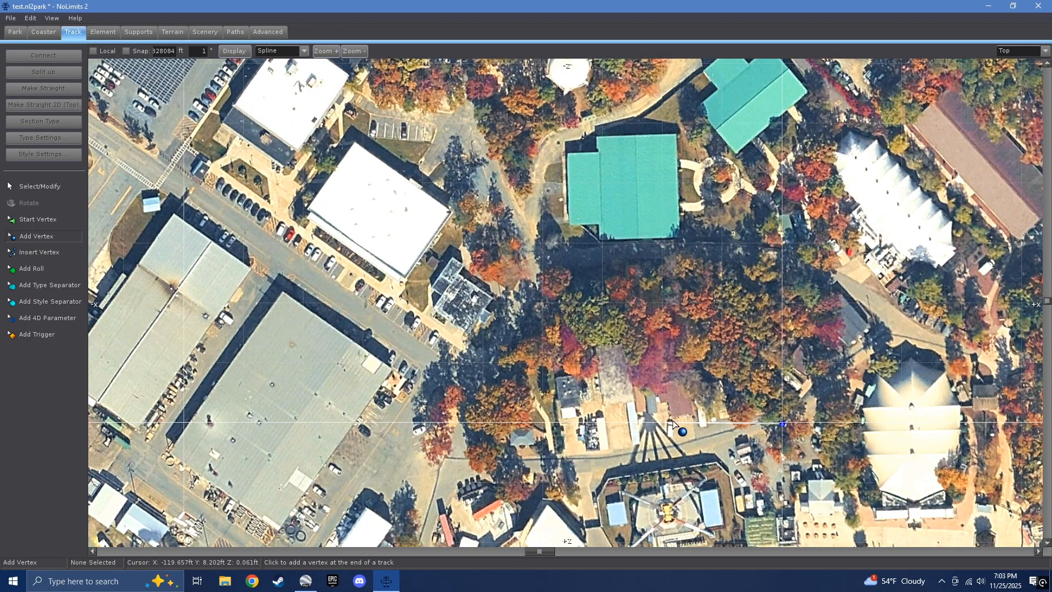
pyautogui.scroll(4, 780, 460)
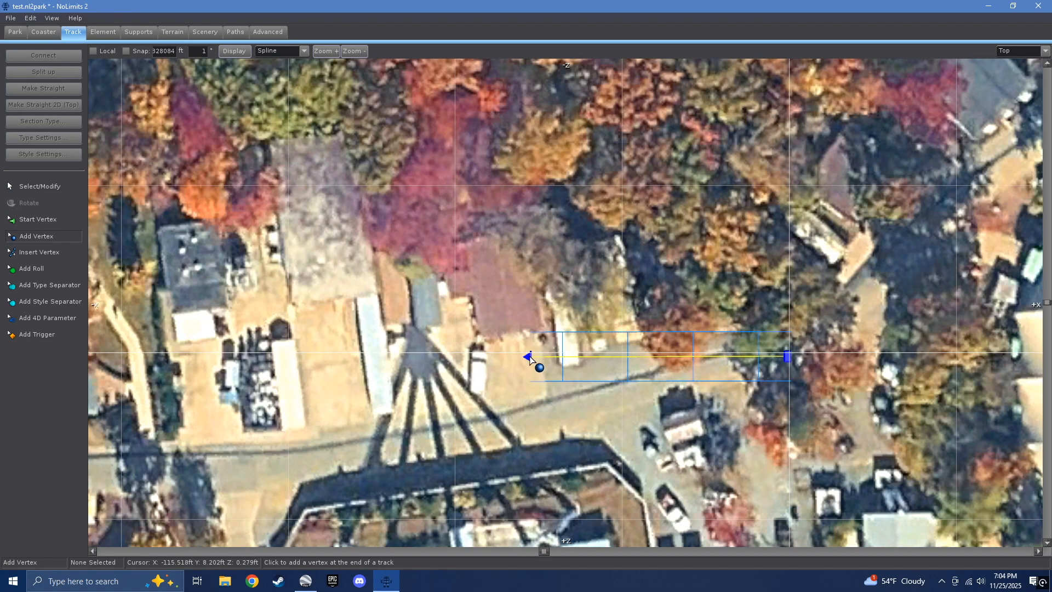
pyautogui.scroll(-3, 515, 274)
pyautogui.scroll(-3, 515, 272)
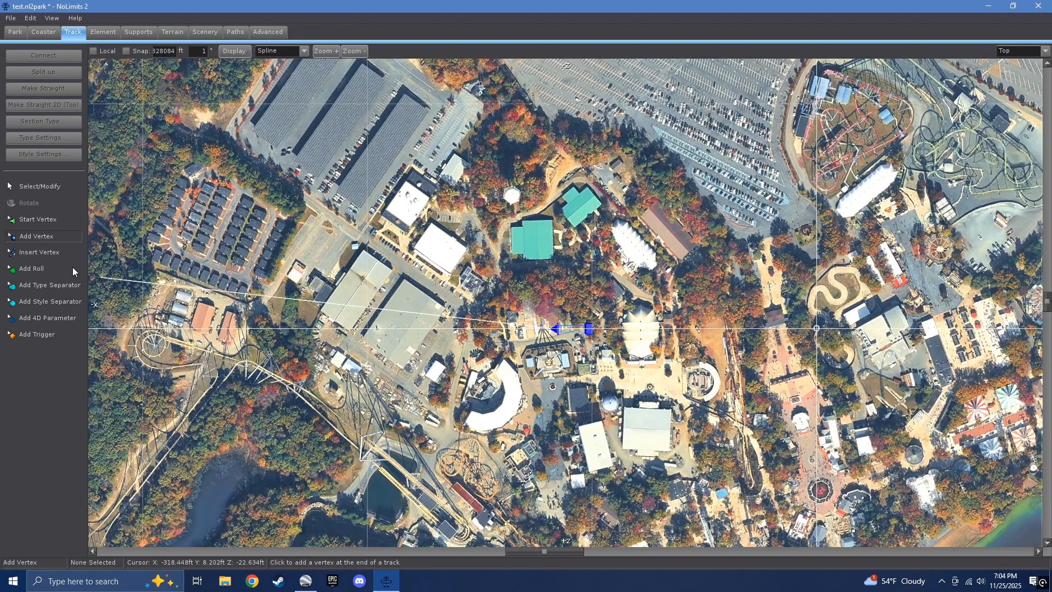
# Stretch the ruler track's end vertex along the X axis to about 150 ft and check its length in the coaster statistics.
pyautogui.click(38, 186)
pyautogui.scroll(-1, 568, 321)
pyautogui.moveTo(568, 322); pyautogui.dragTo(344, 327)
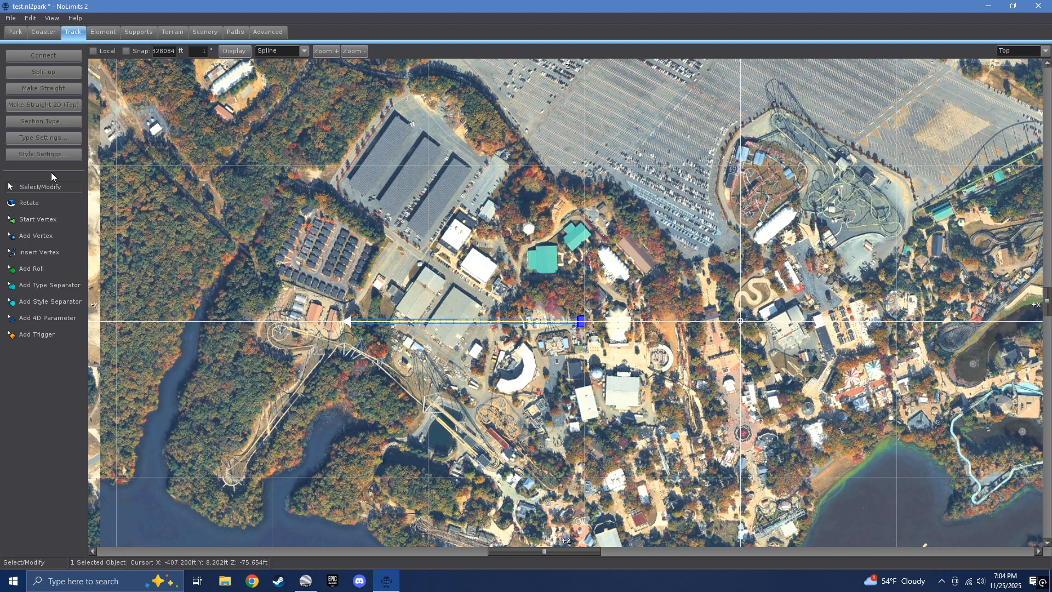
pyautogui.click(38, 35)
pyautogui.click(56, 121)
pyautogui.click(554, 180)
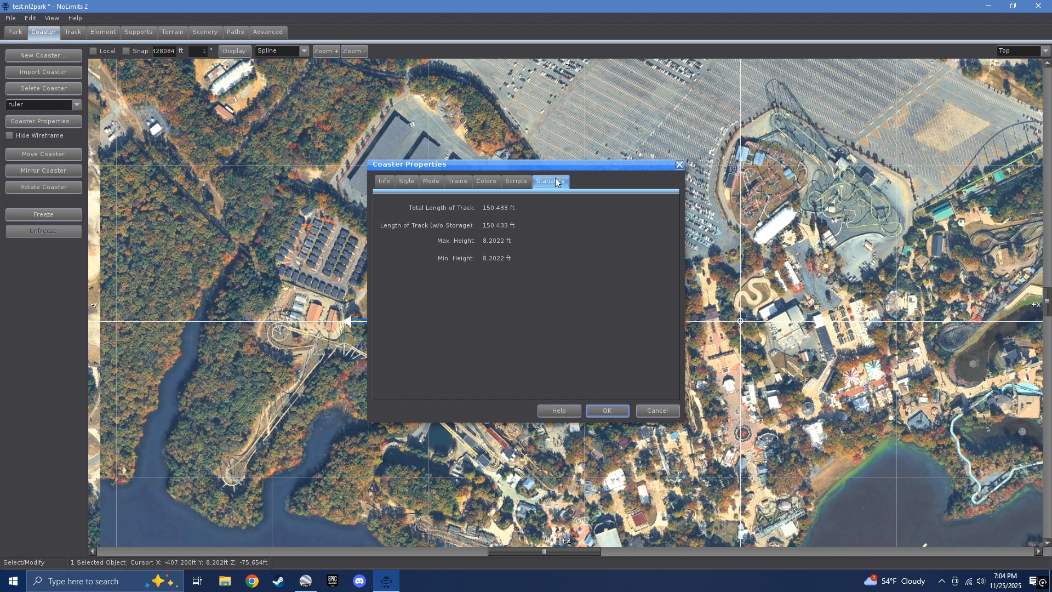
pyautogui.click(607, 410)
# Move the end vertex outward to lengthen the ruler track to about 154.7 ft and recheck the coaster statistics.
pyautogui.scroll(6, 639, 310)
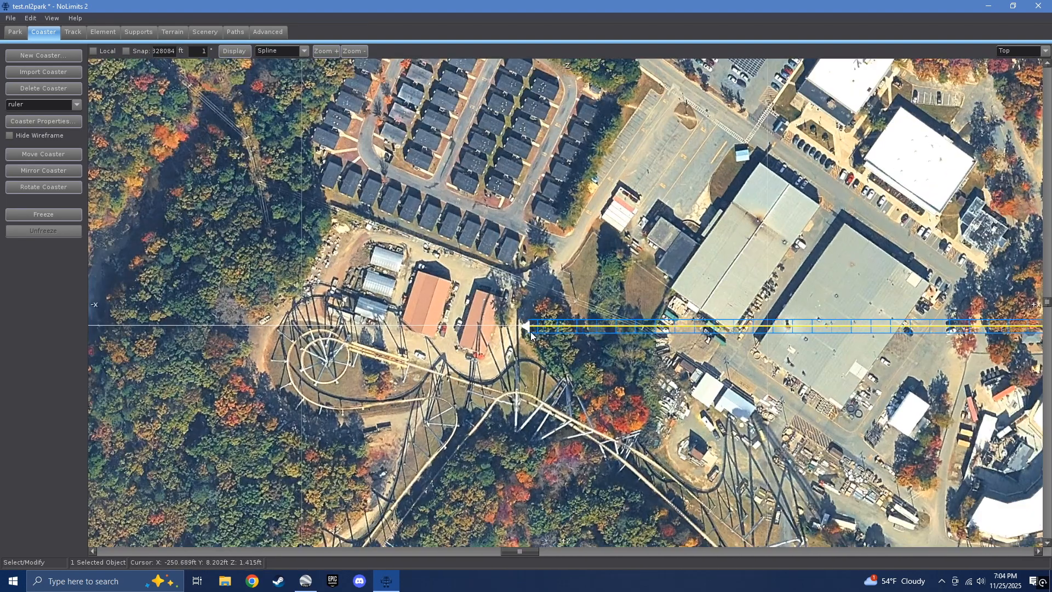
pyautogui.moveTo(530, 332); pyautogui.dragTo(516, 330)
pyautogui.click(42, 132)
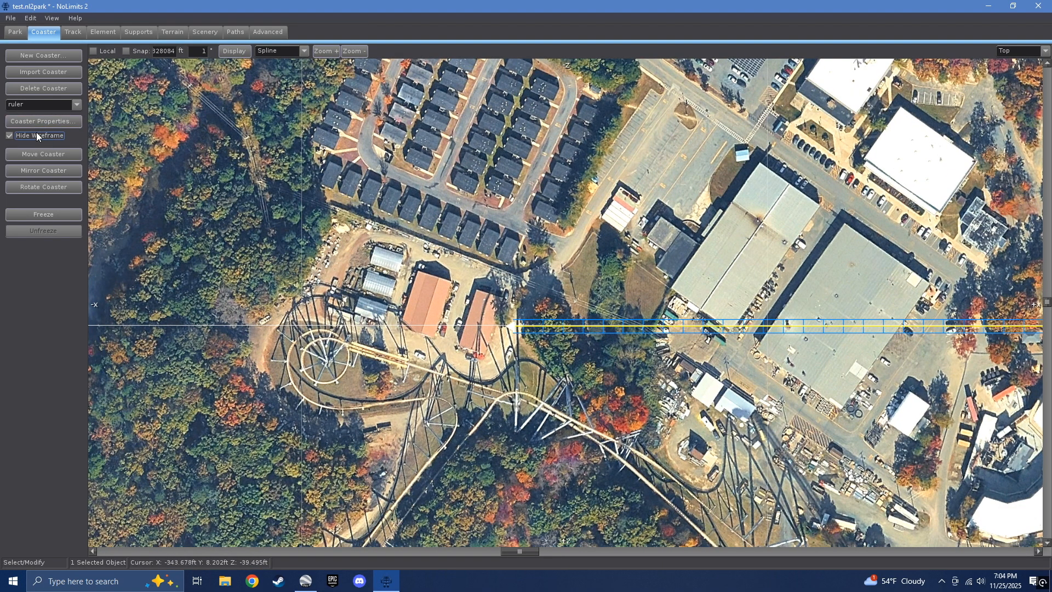
pyautogui.click(12, 137)
pyautogui.click(43, 121)
pyautogui.click(550, 181)
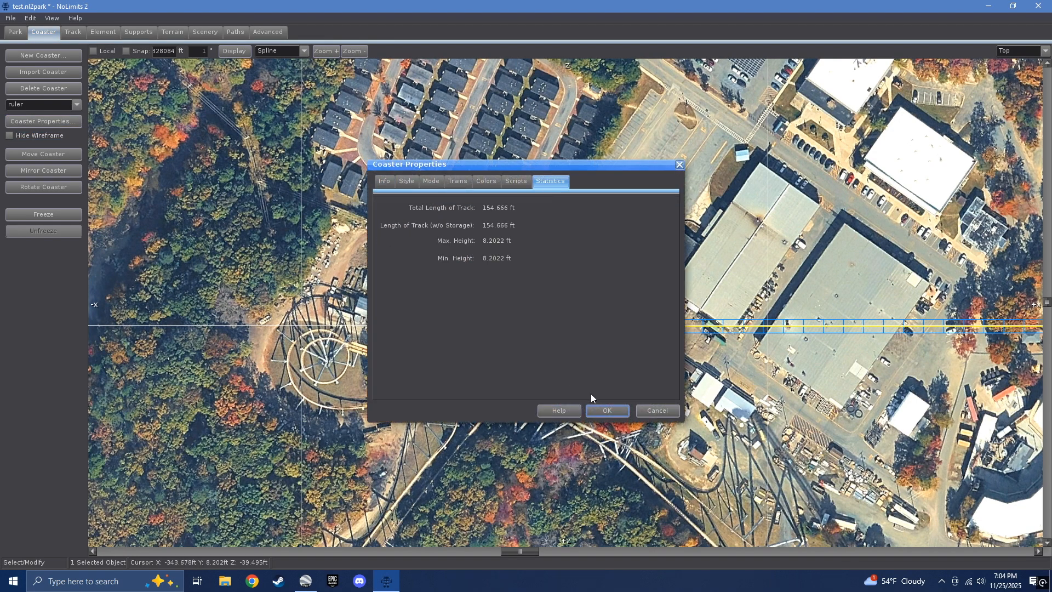
pyautogui.click(604, 410)
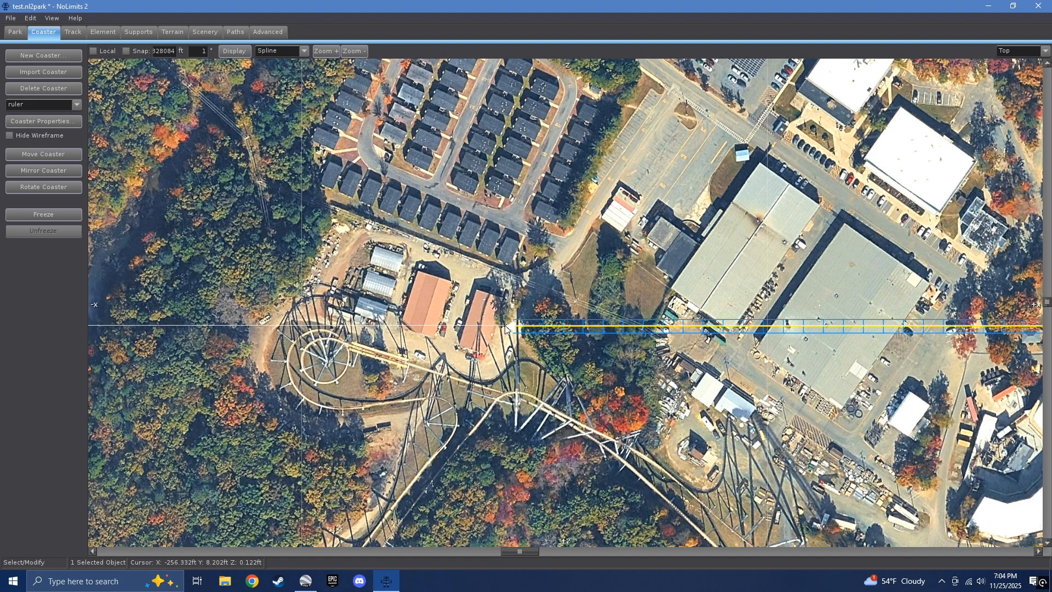
# Fine-tune the ruler track to about 155 ft and compare its statistics with the roof measurement in Google Earth Pro.
pyautogui.click(38, 121)
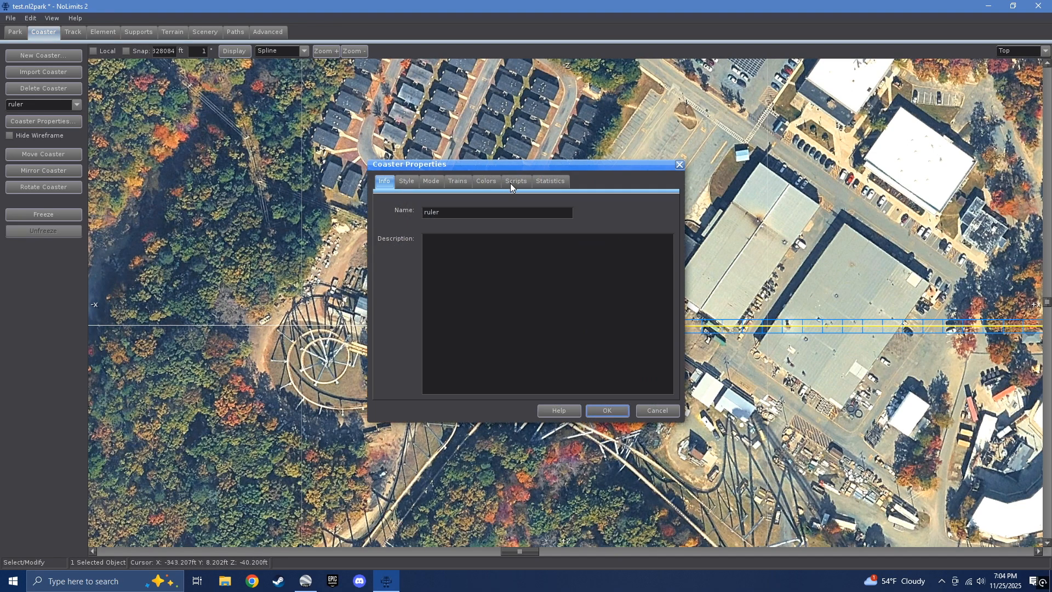
pyautogui.click(559, 183)
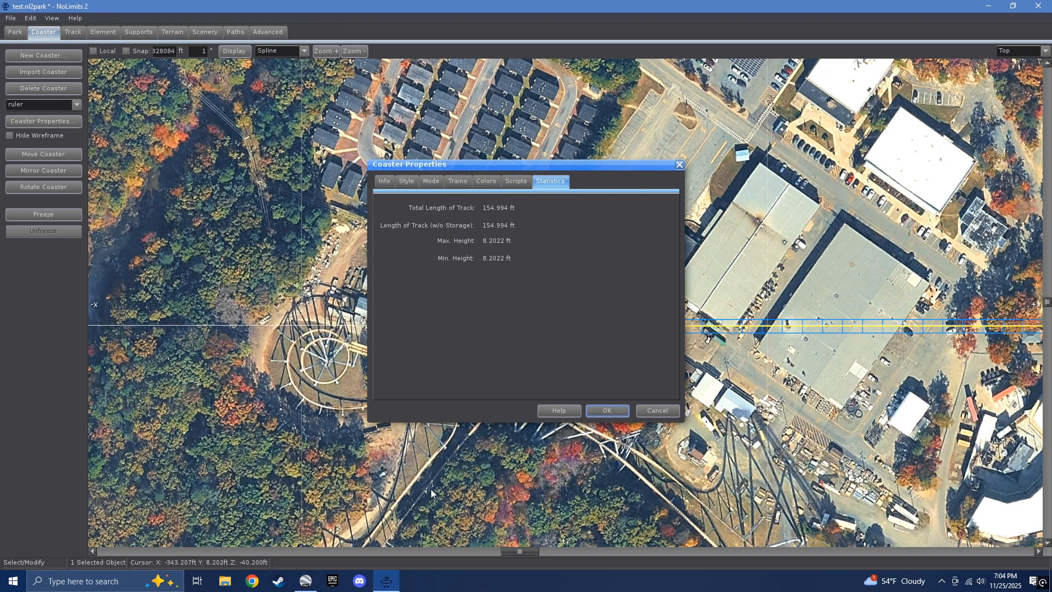
pyautogui.click(305, 581)
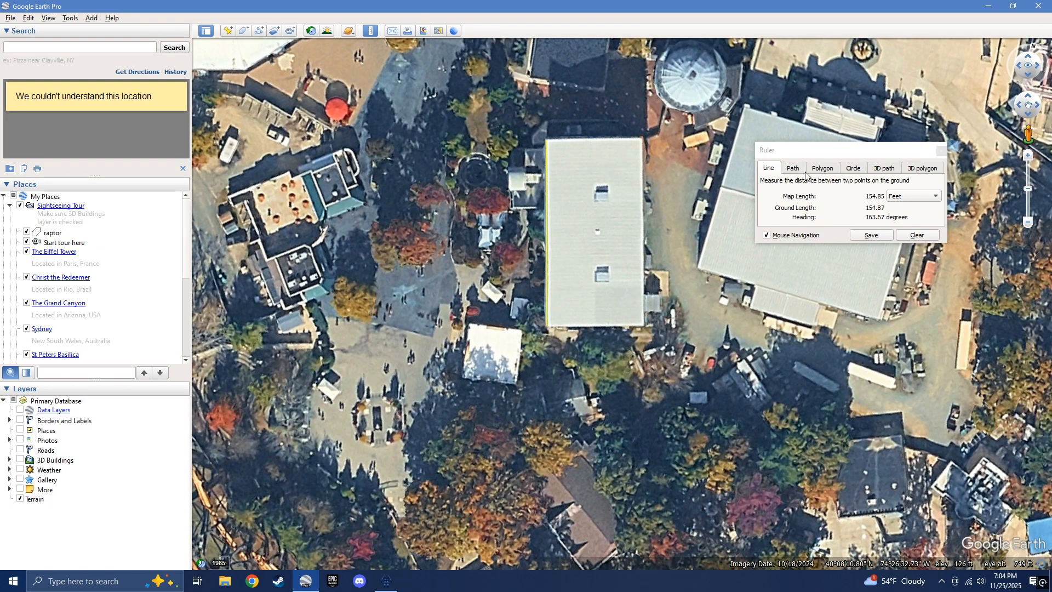
pyautogui.click(387, 581)
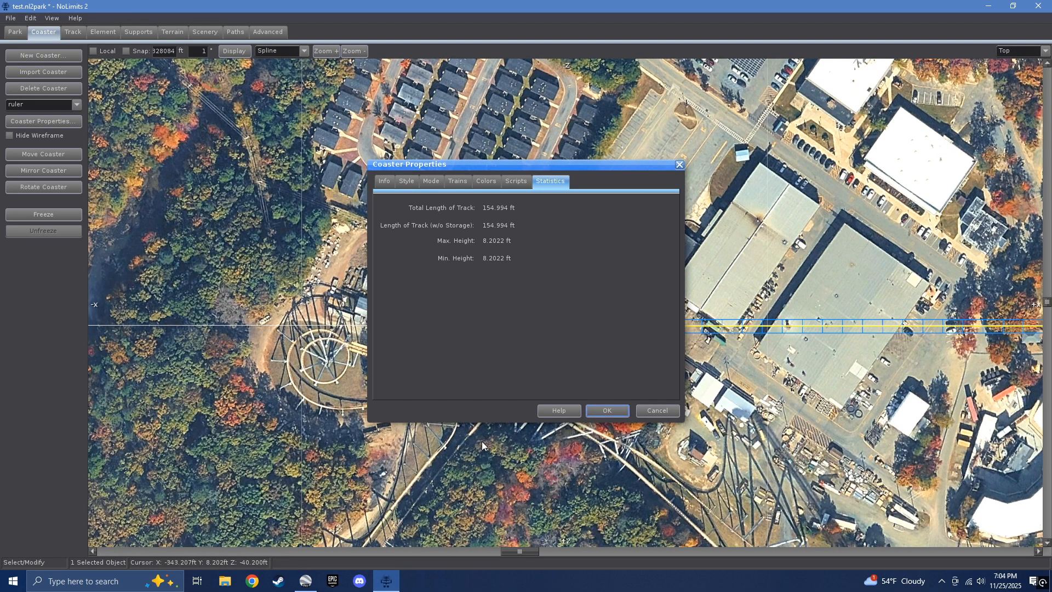
# Select the entire ruler track and rotate it to a steep diagonal matching the reference roof's long edge.
pyautogui.click(607, 410)
pyautogui.scroll(-5, 616, 407)
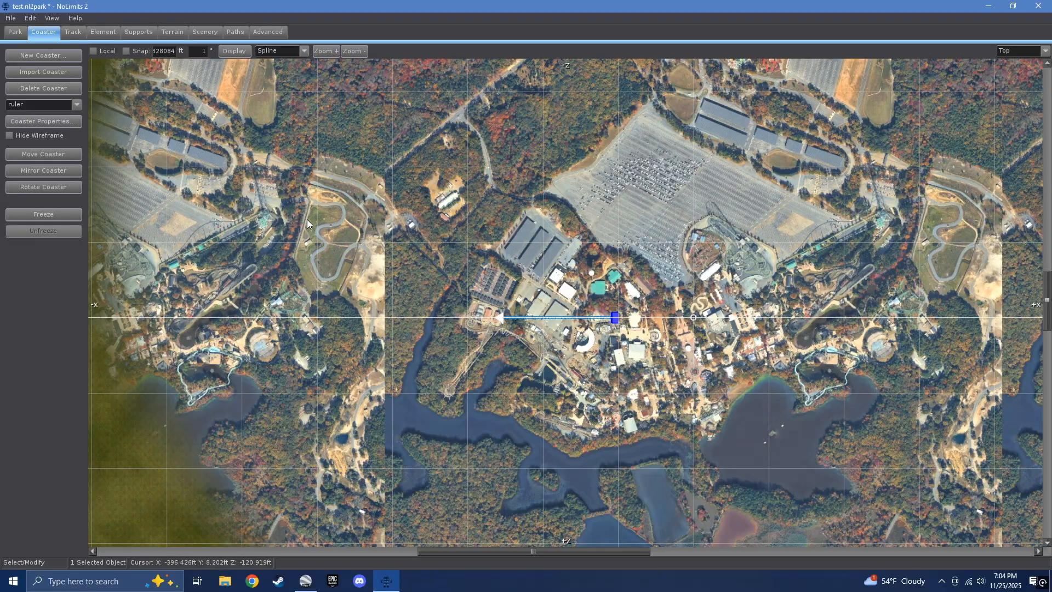
pyautogui.click(72, 32)
pyautogui.scroll(4, 544, 224)
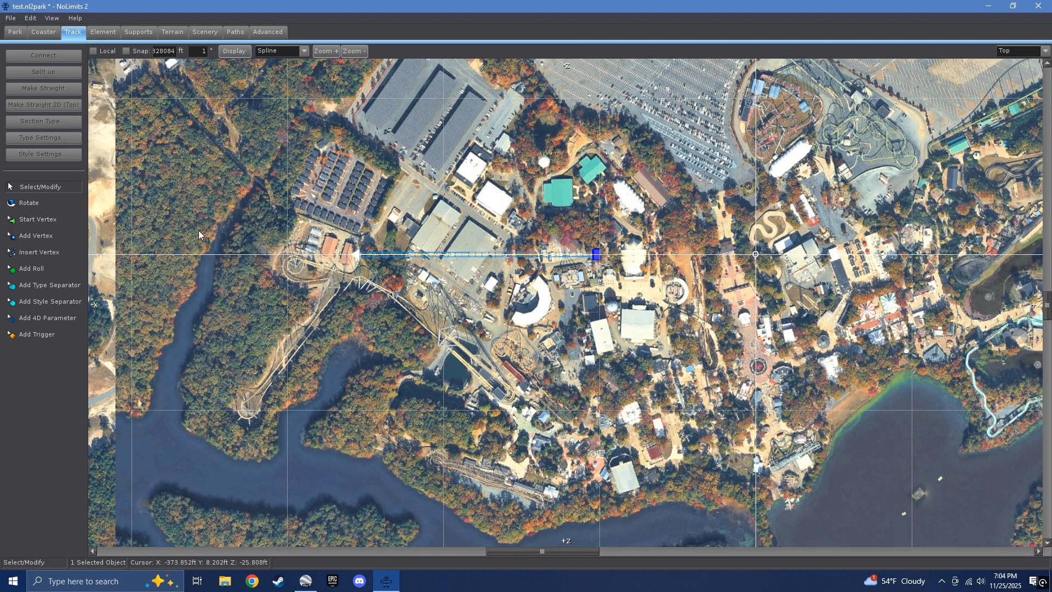
pyautogui.moveTo(276, 197); pyautogui.dragTo(699, 293)
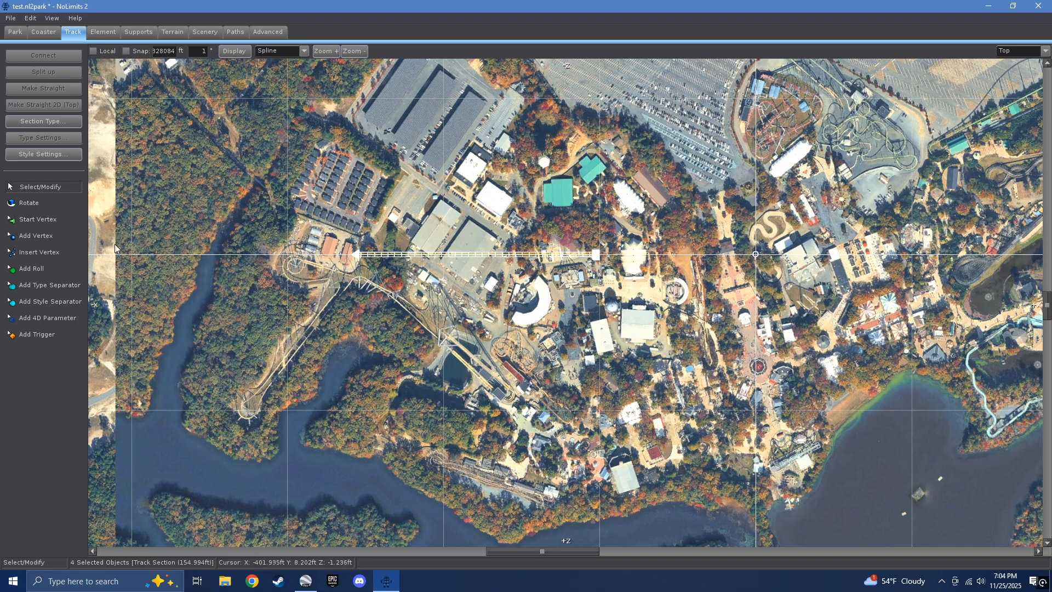
pyautogui.click(37, 203)
pyautogui.moveTo(601, 258); pyautogui.dragTo(458, 228)
pyautogui.scroll(-6, 438, 217)
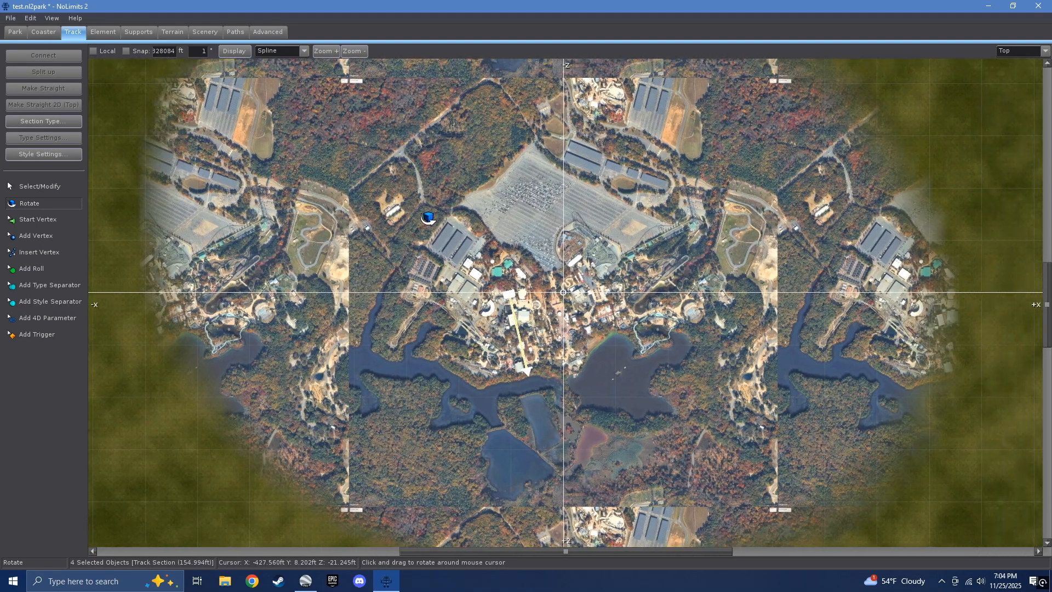
pyautogui.click(72, 187)
pyautogui.scroll(2, 425, 172)
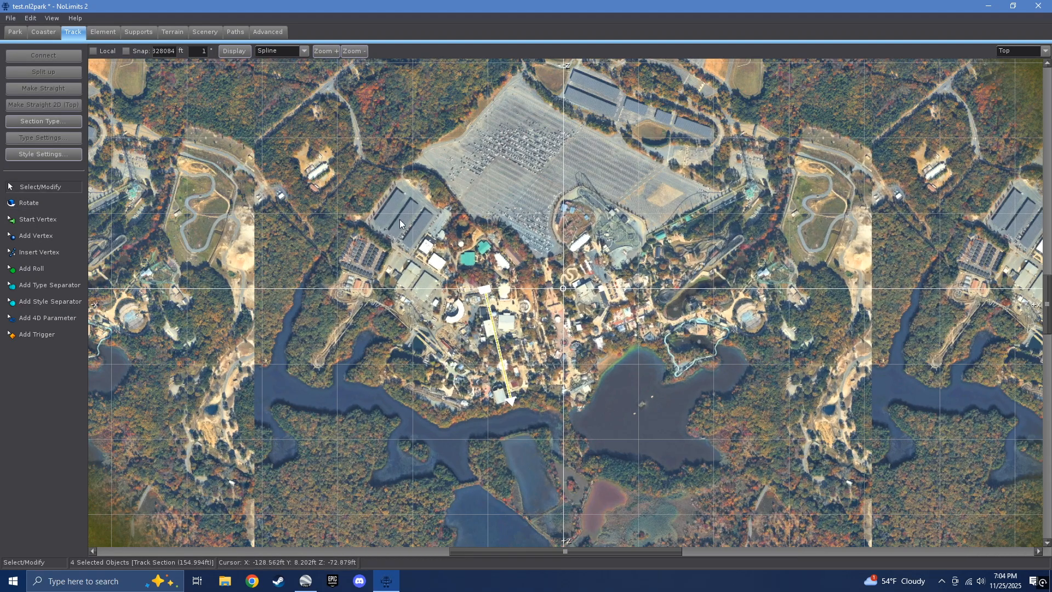
# Set the Overlay terrain layer's basemap repeats to 0.0001 per foot and apply the layer settings.
pyautogui.click(44, 31)
pyautogui.click(172, 32)
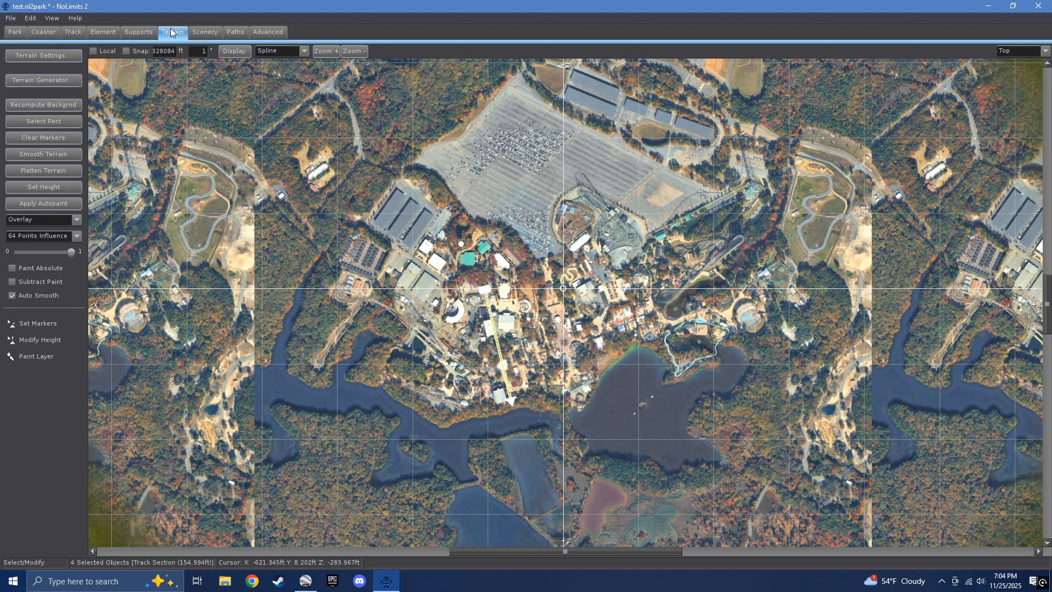
pyautogui.click(61, 56)
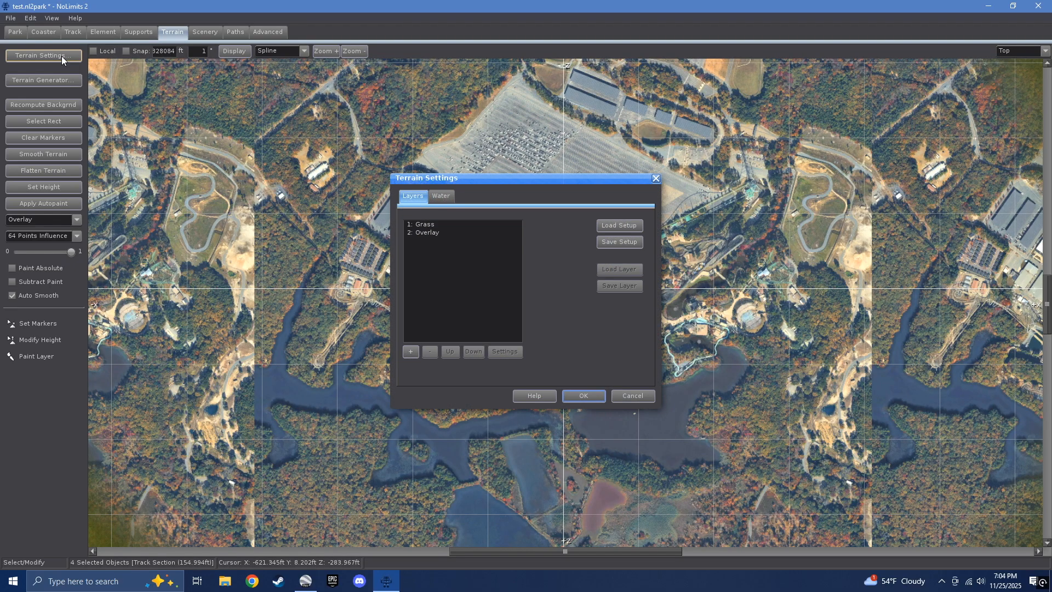
pyautogui.click(430, 233)
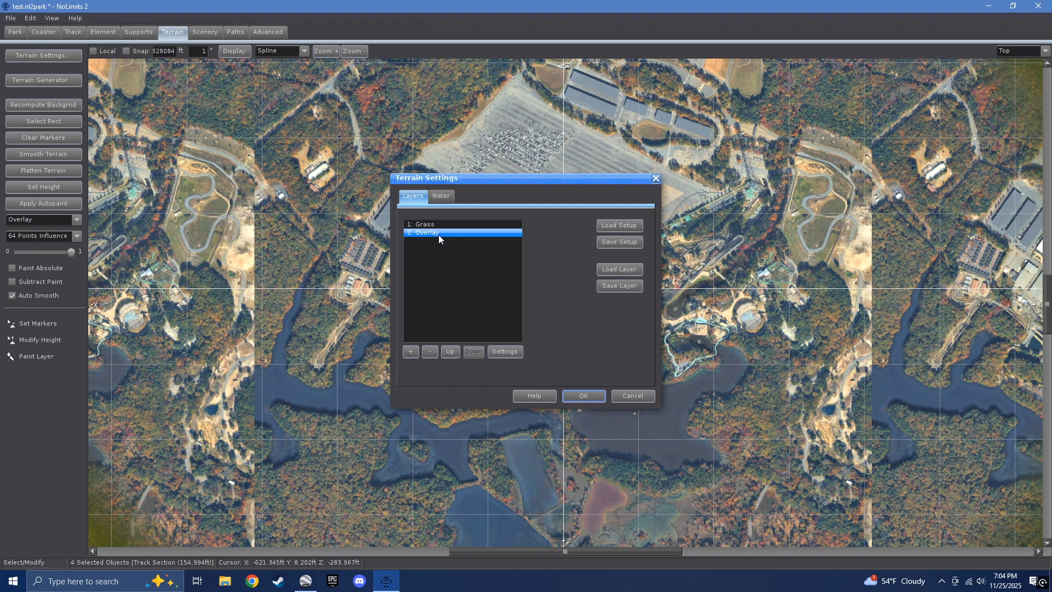
pyautogui.doubleClick(438, 234)
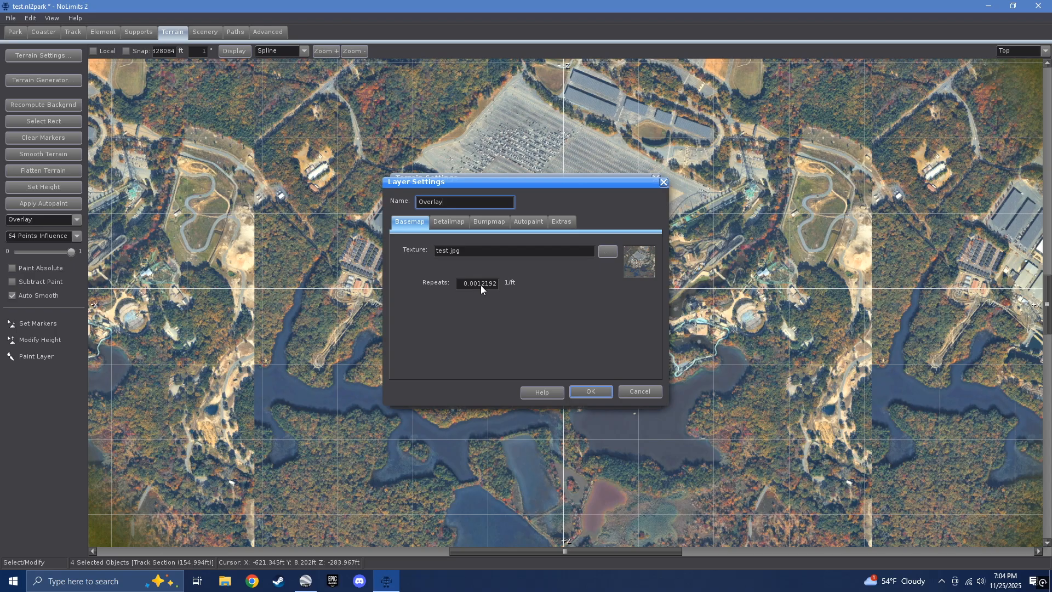
pyautogui.moveTo(459, 285); pyautogui.dragTo(485, 285)
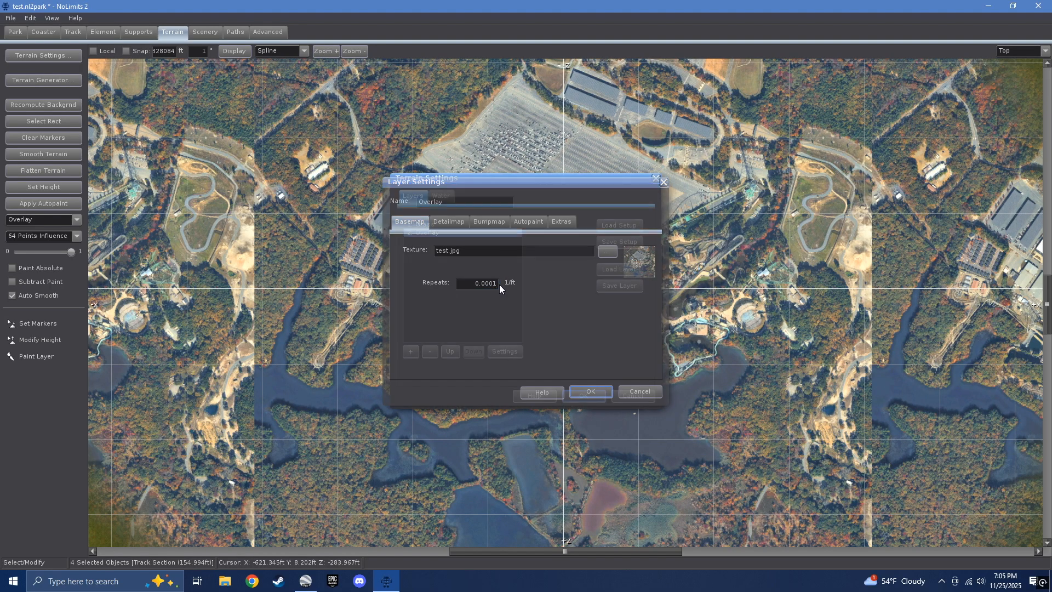
pyautogui.press('Return')
pyautogui.press('Return')
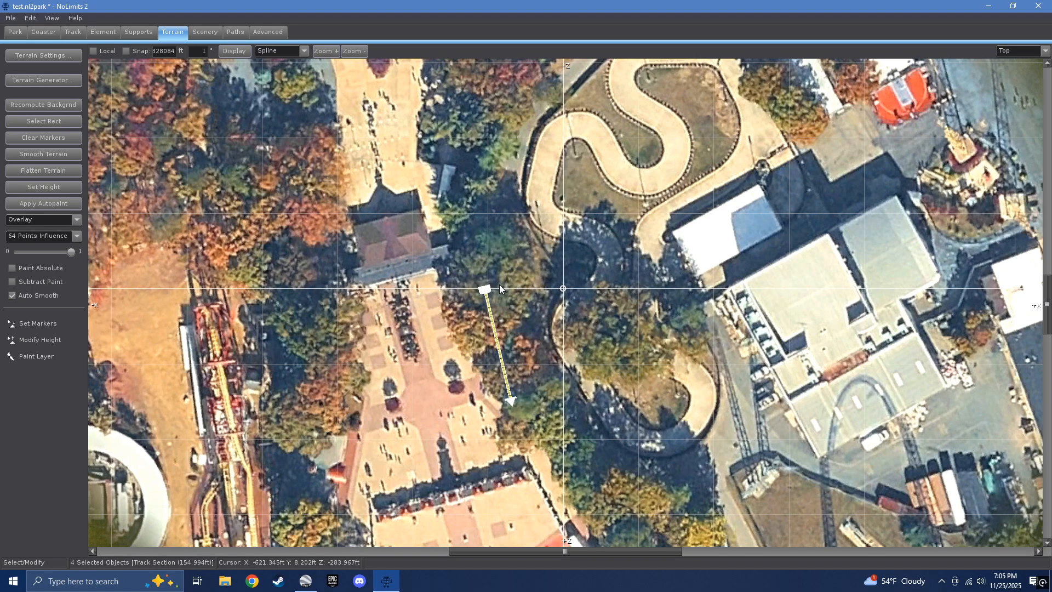
# Paint the Overlay layer across more of the terrain southwest of the existing patch with 64 points influence.
pyautogui.scroll(-3, 498, 285)
pyautogui.scroll(2, 498, 281)
pyautogui.scroll(-3, 497, 281)
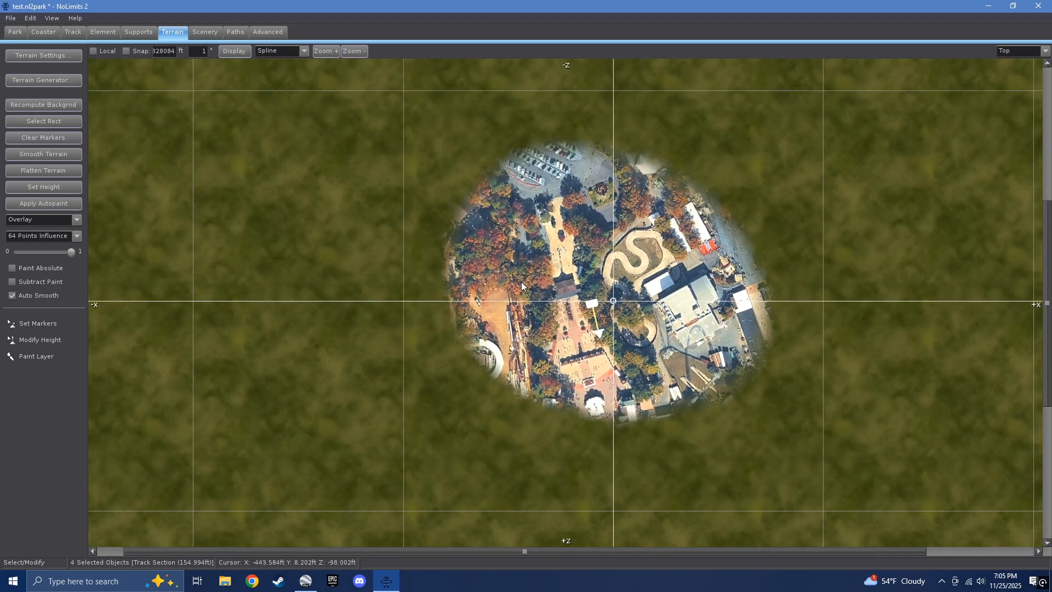
pyautogui.click(37, 357)
pyautogui.moveTo(537, 296)
pyautogui.mouseDown()
pyautogui.moveTo(534, 307)
pyautogui.moveTo(383, 284)
pyautogui.moveTo(356, 307)
pyautogui.moveTo(405, 330)
pyautogui.moveTo(317, 486)
pyautogui.moveTo(466, 468)
pyautogui.mouseUp()
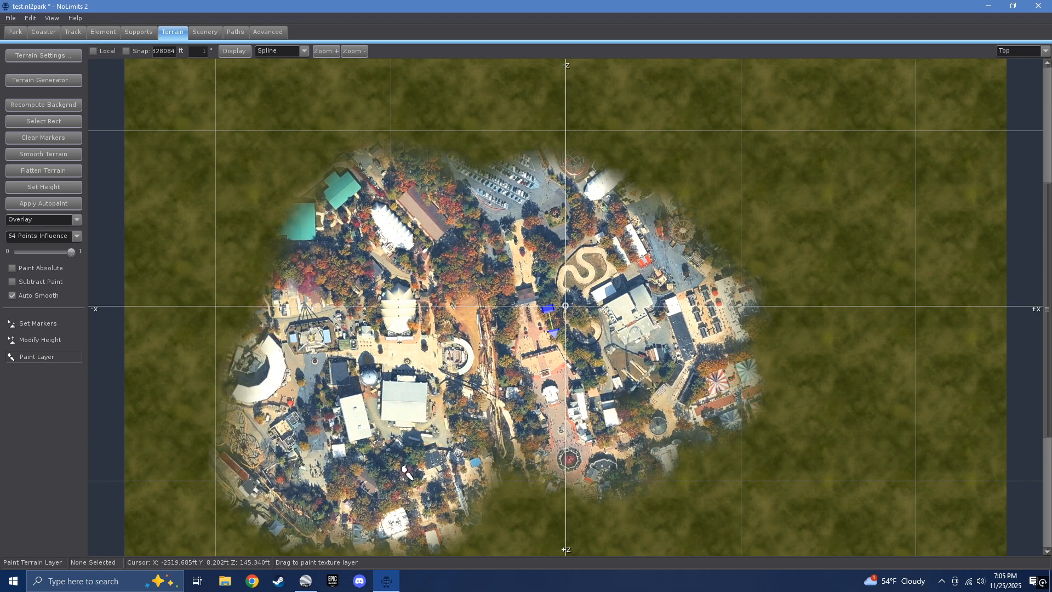
# Move the ruler track beside the white reference roof's west edge, with its start at the northwest corner.
pyautogui.moveTo(1046, 309); pyautogui.dragTo(1047, 397)
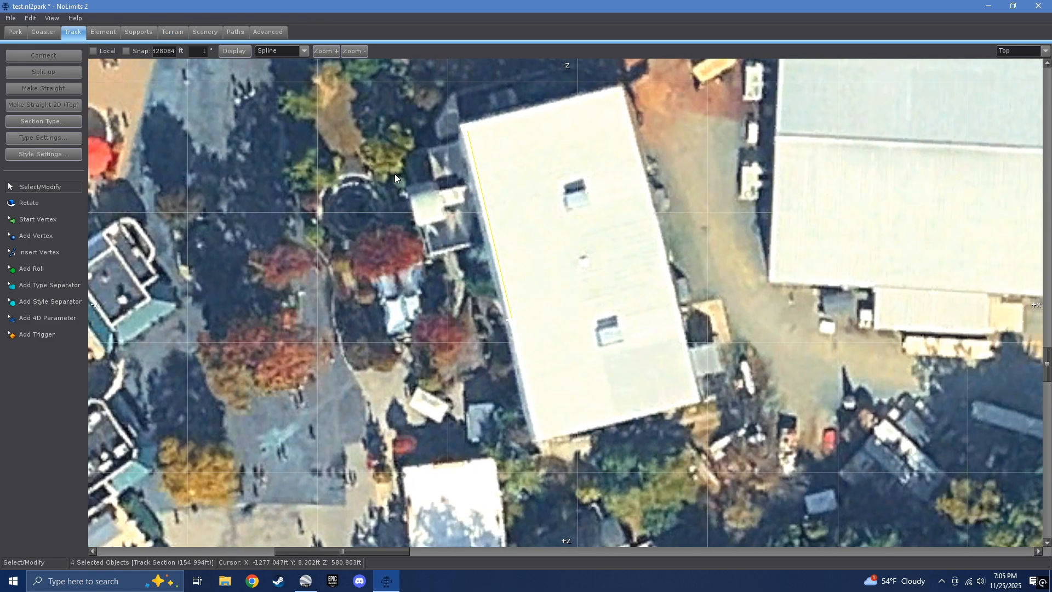
pyautogui.moveTo(480, 156); pyautogui.dragTo(454, 190, button='right')
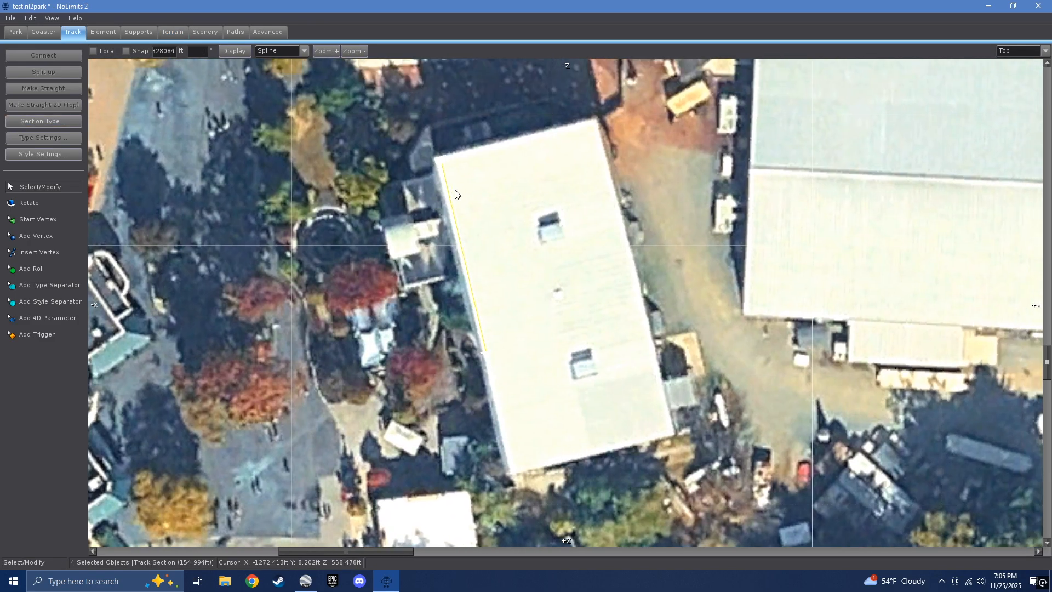
pyautogui.moveTo(441, 159); pyautogui.dragTo(427, 163)
pyautogui.click(175, 66)
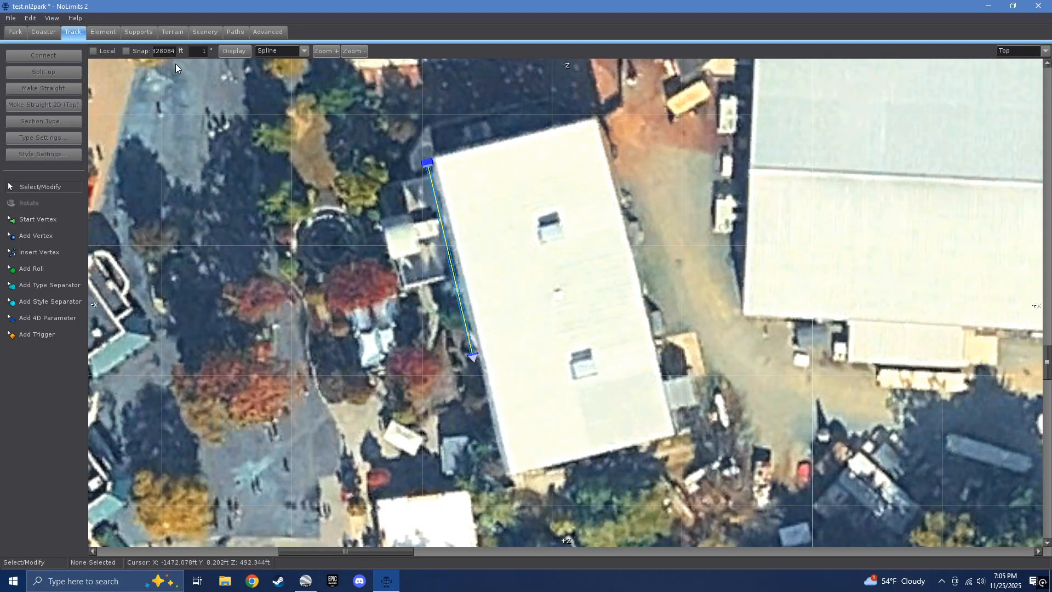
# Set the Overlay terrain layer's basemap repeats to 0.00015 per foot.
pyautogui.click(172, 33)
pyautogui.click(54, 55)
pyautogui.click(427, 233)
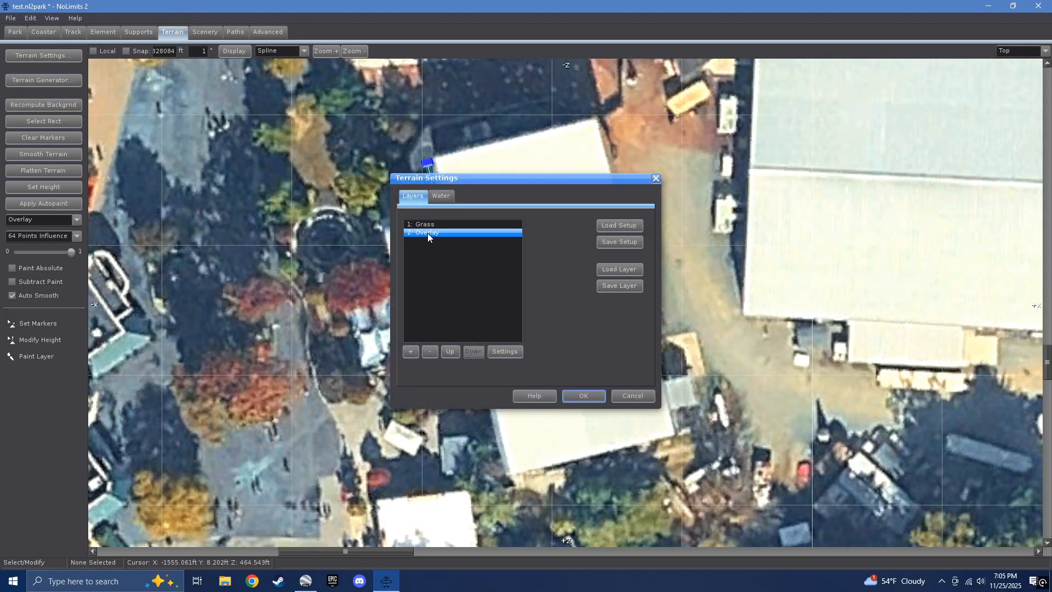
pyautogui.doubleClick(427, 232)
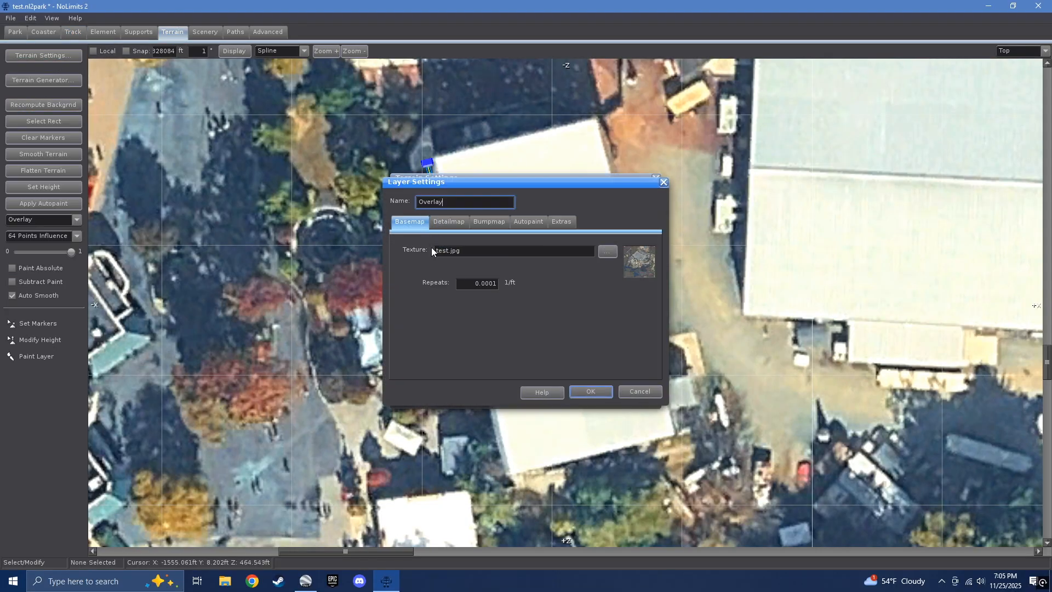
pyautogui.click(493, 282)
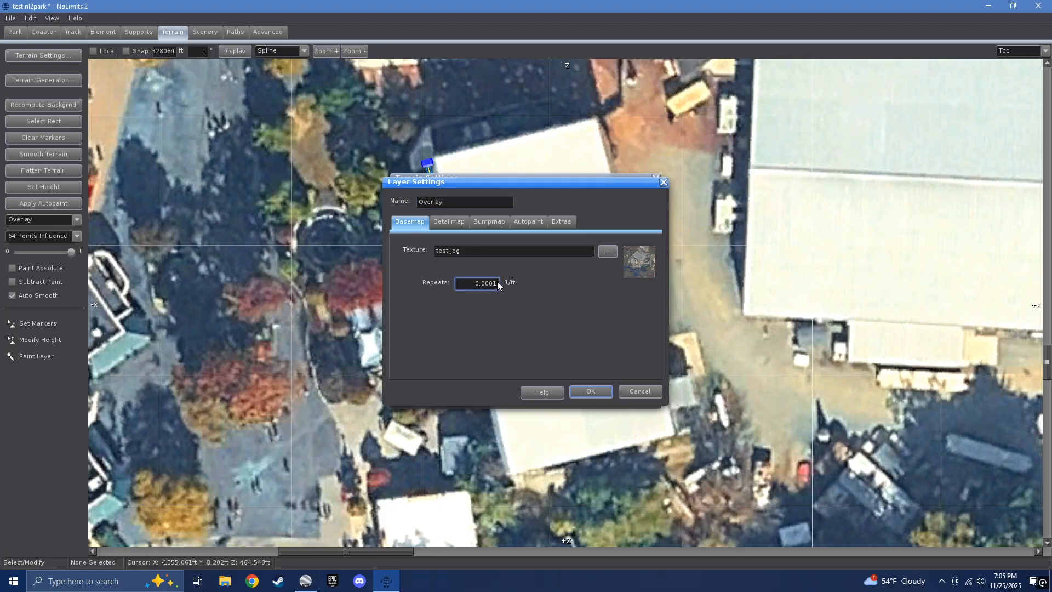
pyautogui.press('Return')
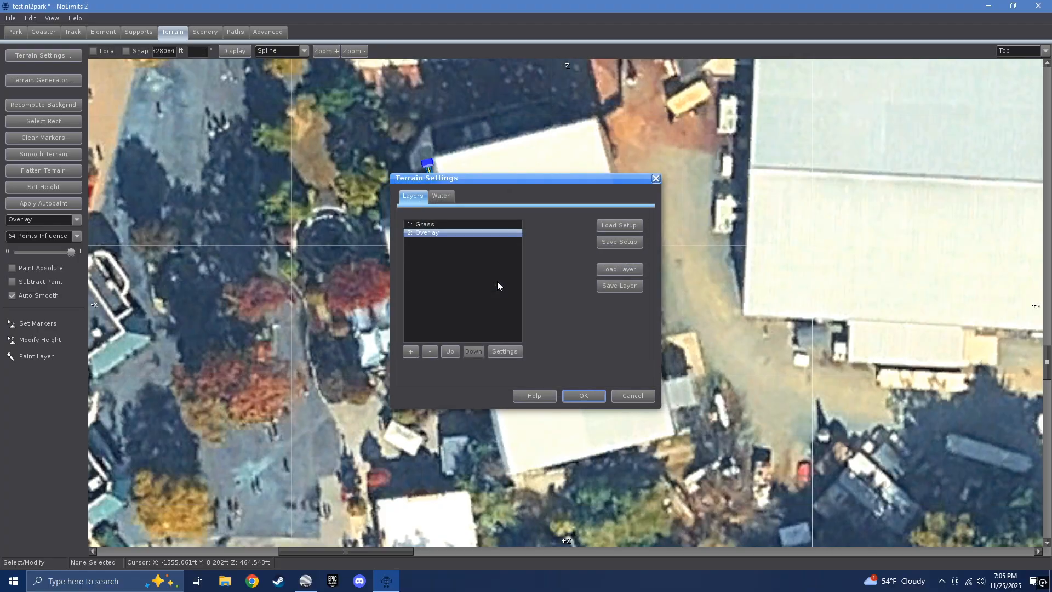
pyautogui.press('Return')
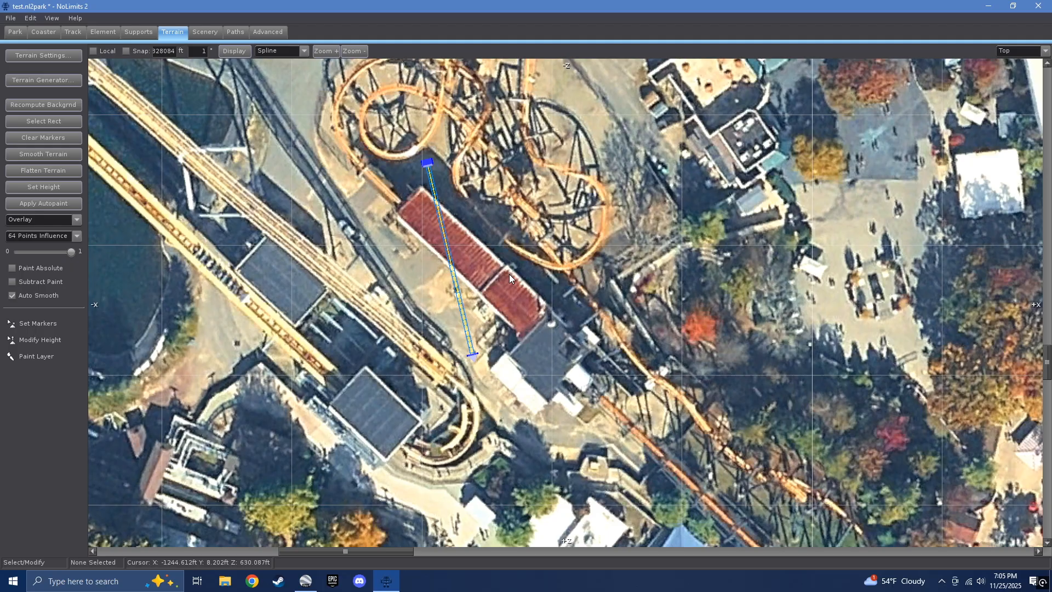
# Relocate the ruler track to the rescaled white roof's west edge and compare their lengths.
pyautogui.scroll(-5, 508, 274)
pyautogui.moveTo(556, 361); pyautogui.dragTo(556, 362)
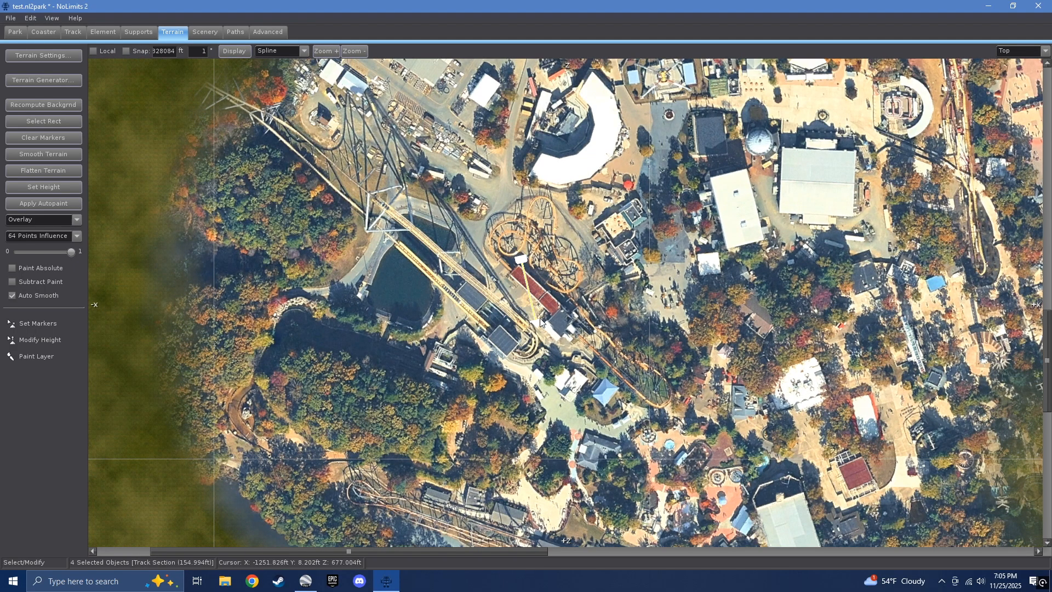
pyautogui.scroll(5, 561, 330)
pyautogui.scroll(1, 561, 331)
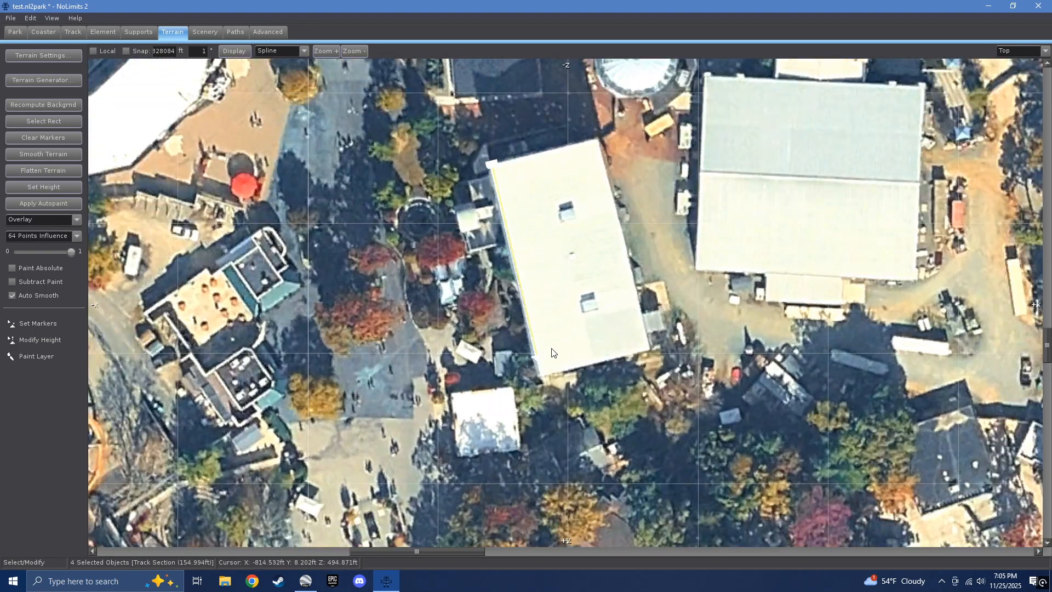
# Slightly increase the Overlay terrain layer's basemap repeats to shrink the aerial image further.
pyautogui.click(55, 57)
pyautogui.click(427, 233)
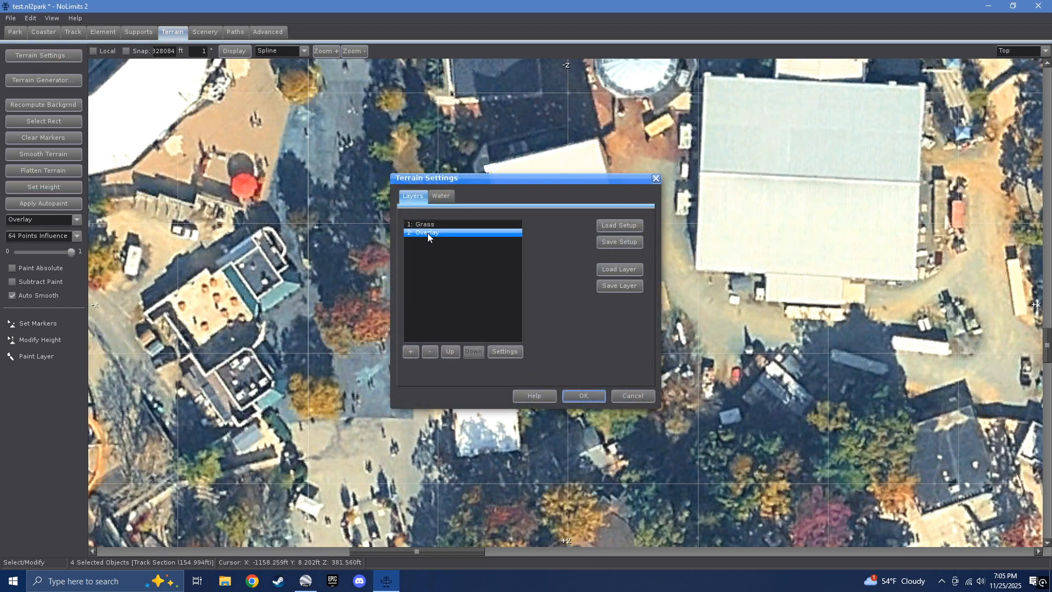
pyautogui.doubleClick(428, 232)
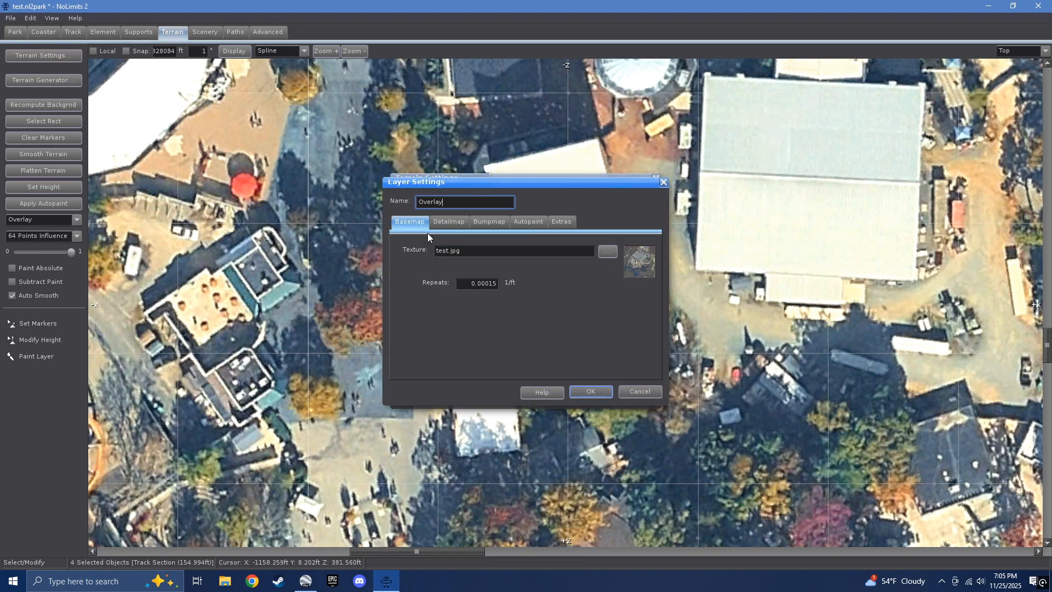
pyautogui.click(497, 284)
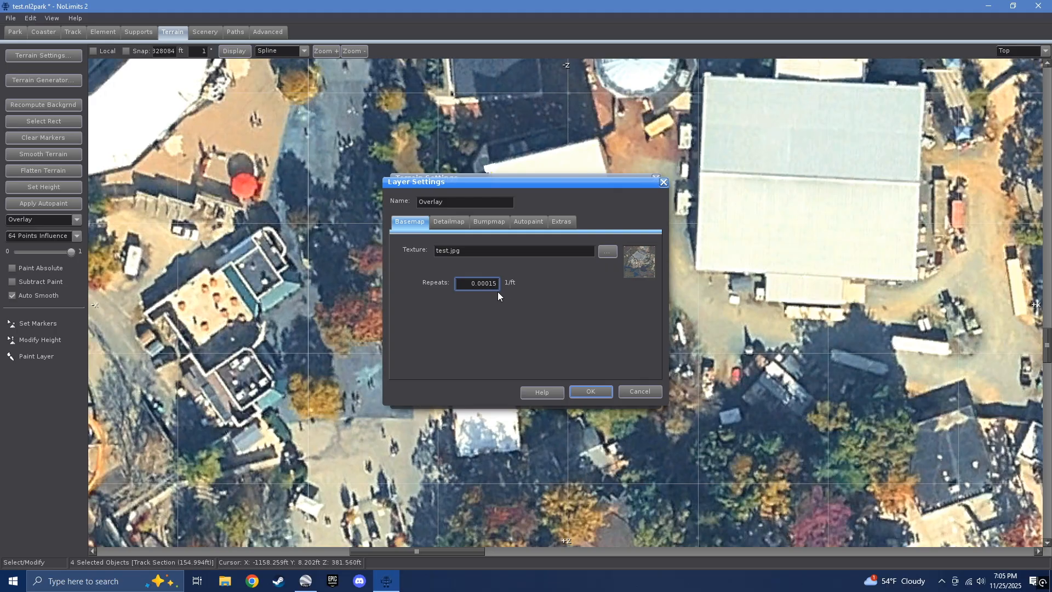
pyautogui.press('Return')
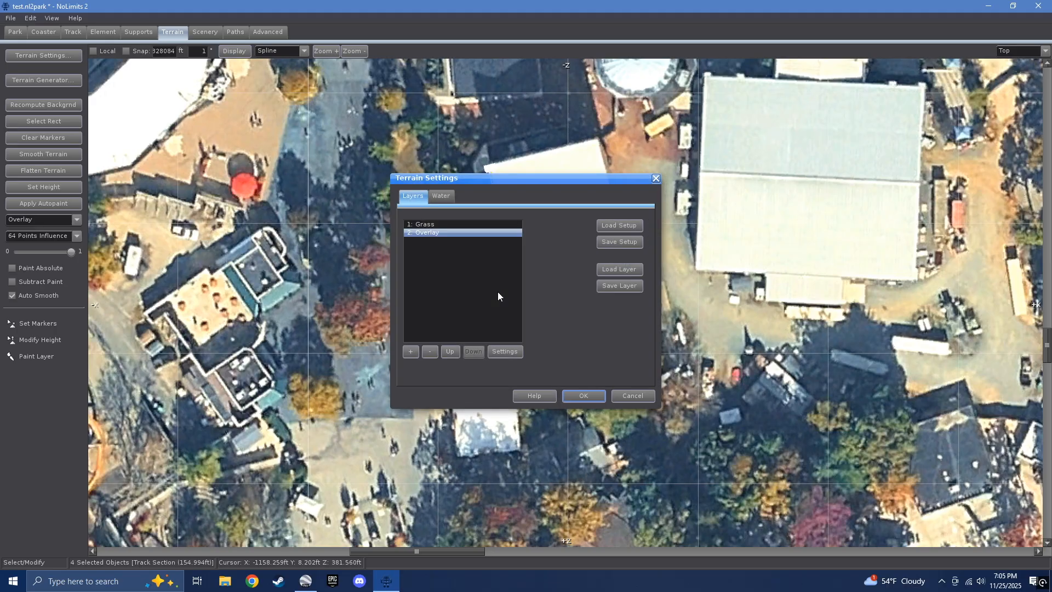
pyautogui.press('Return')
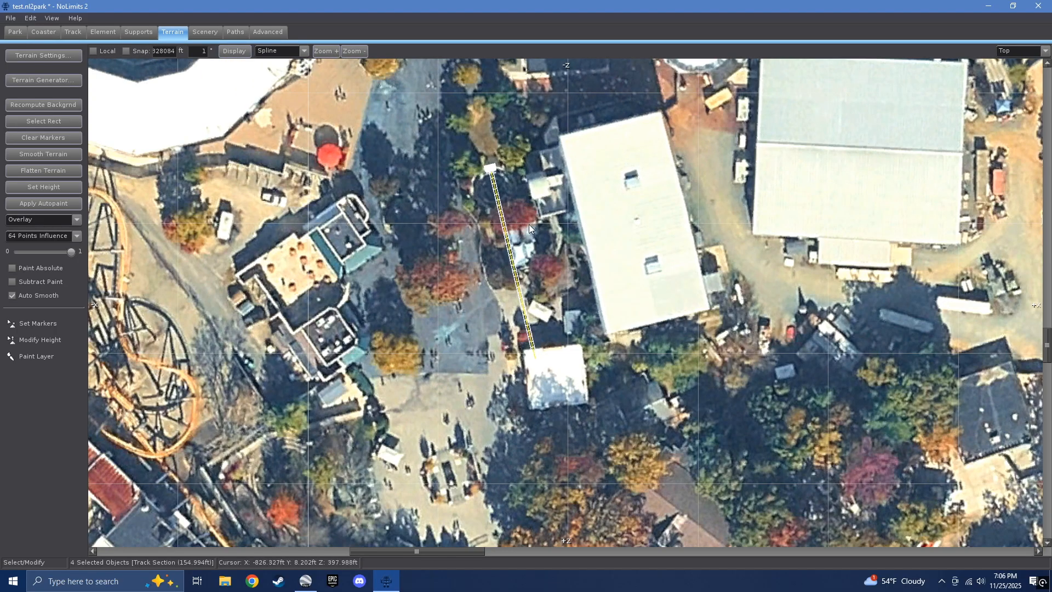
# Move the ruler track onto the white roof's west edge, align its start with the northwest corner, and compare both lengths.
pyautogui.moveTo(521, 252); pyautogui.dragTo(498, 289, button='middle')
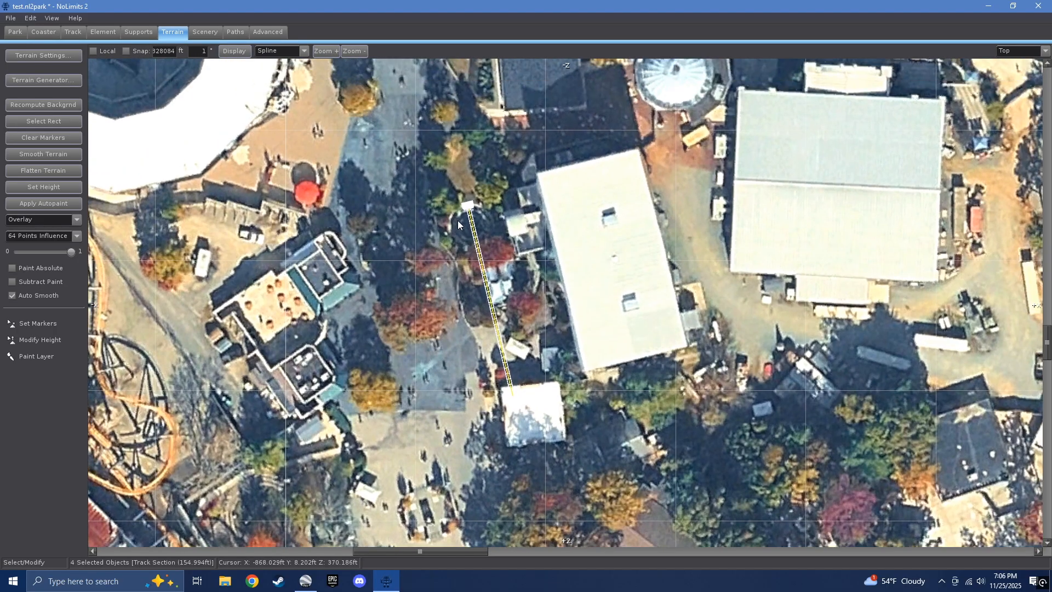
pyautogui.moveTo(468, 212); pyautogui.dragTo(537, 182)
pyautogui.scroll(3, 567, 219)
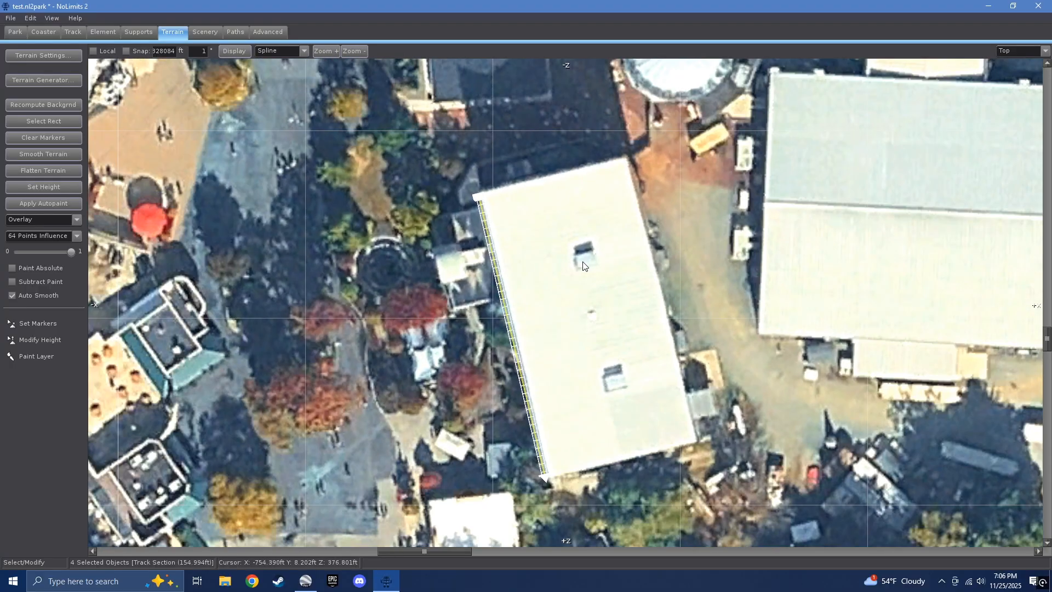
pyautogui.moveTo(316, 189); pyautogui.dragTo(285, 181, button='middle')
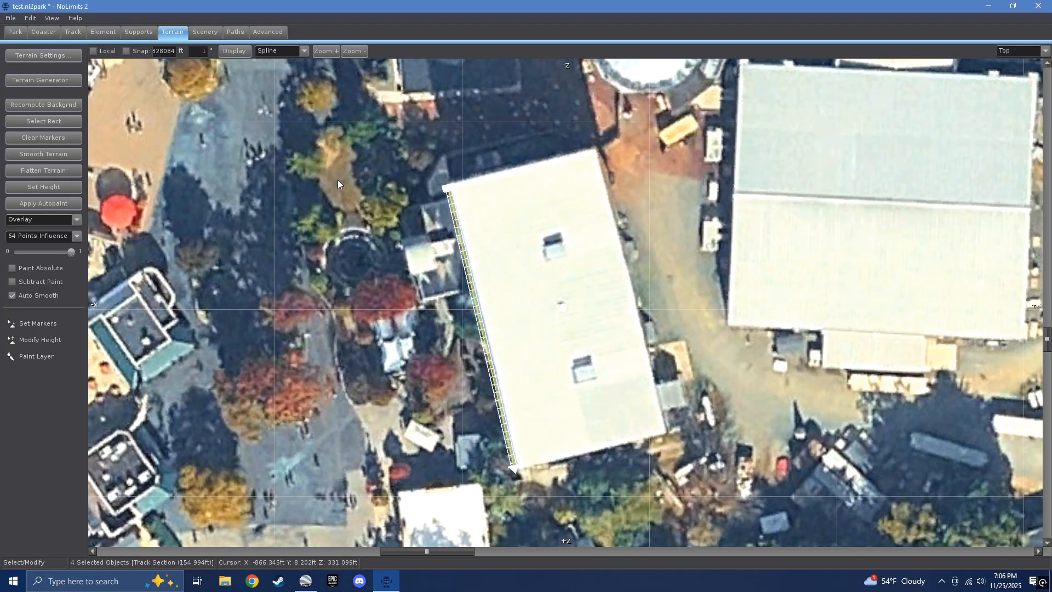
pyautogui.scroll(2, 423, 169)
pyautogui.moveTo(398, 140); pyautogui.dragTo(396, 141)
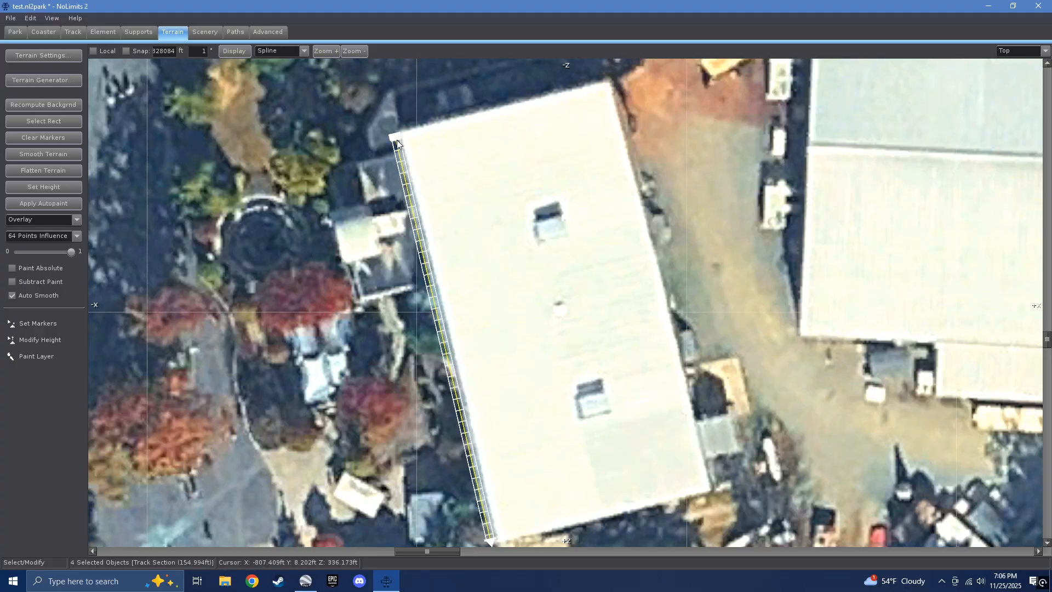
pyautogui.scroll(-2, 532, 221)
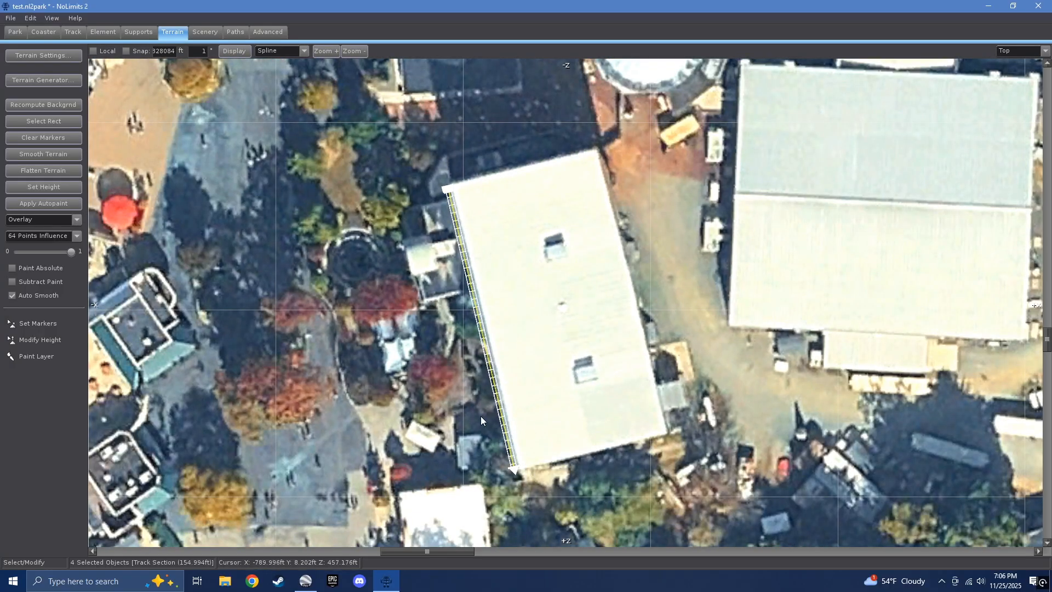
pyautogui.scroll(-9, 481, 416)
pyautogui.click(523, 373)
pyautogui.scroll(8, 575, 344)
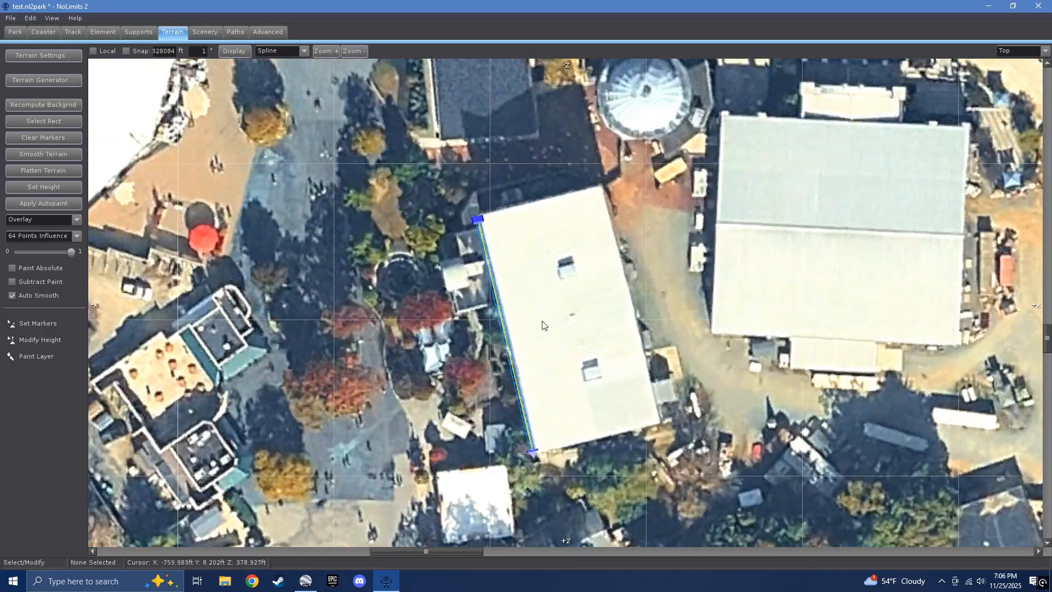
pyautogui.scroll(-8, 542, 325)
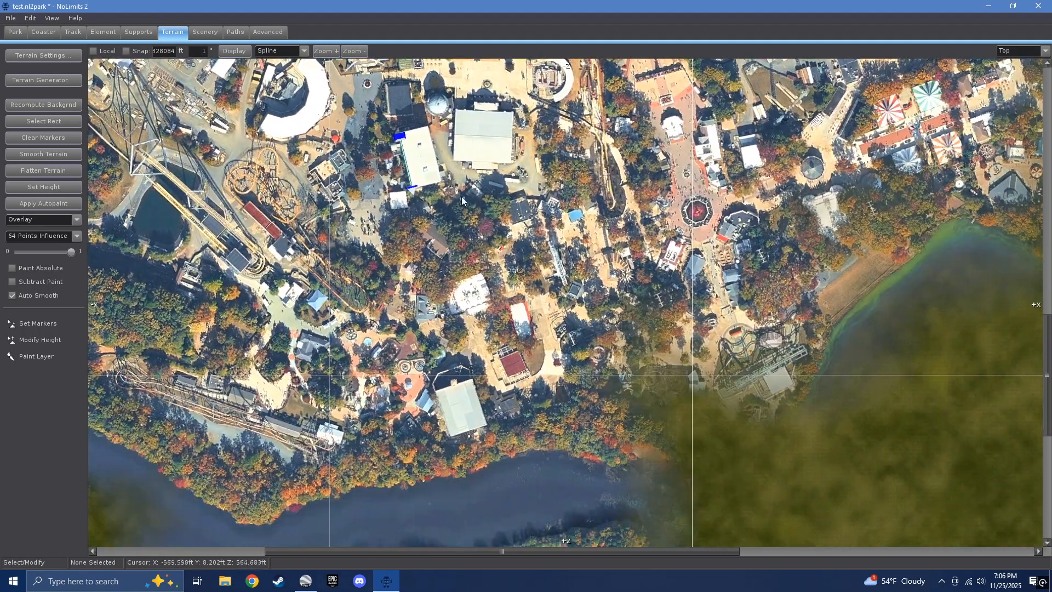
# Paint the Overlay layer over the remaining grass terrain around the park to extend the aerial image's coverage.
pyautogui.scroll(-6, 462, 196)
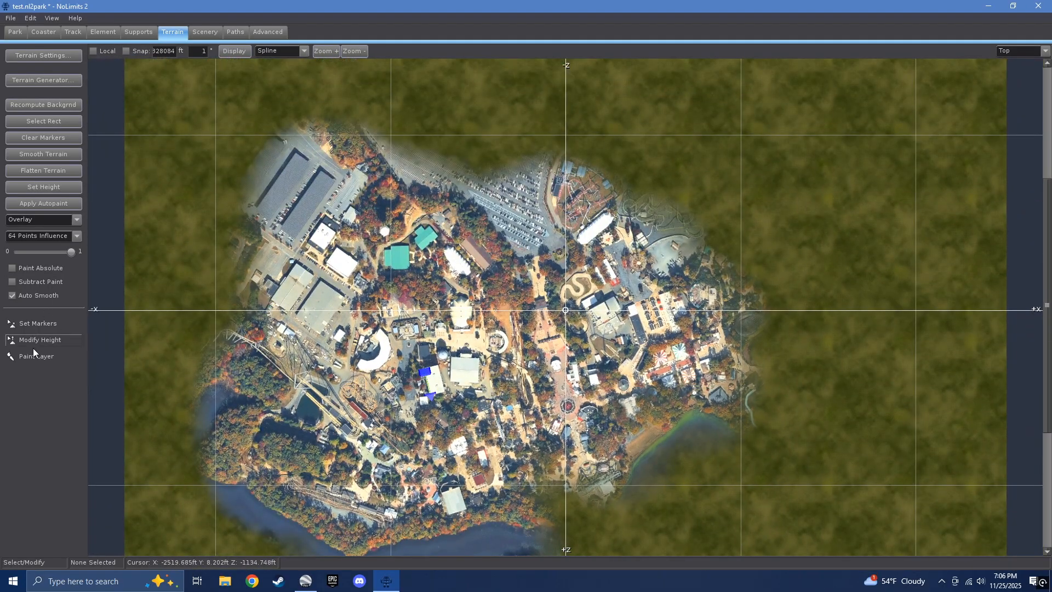
pyautogui.click(34, 355)
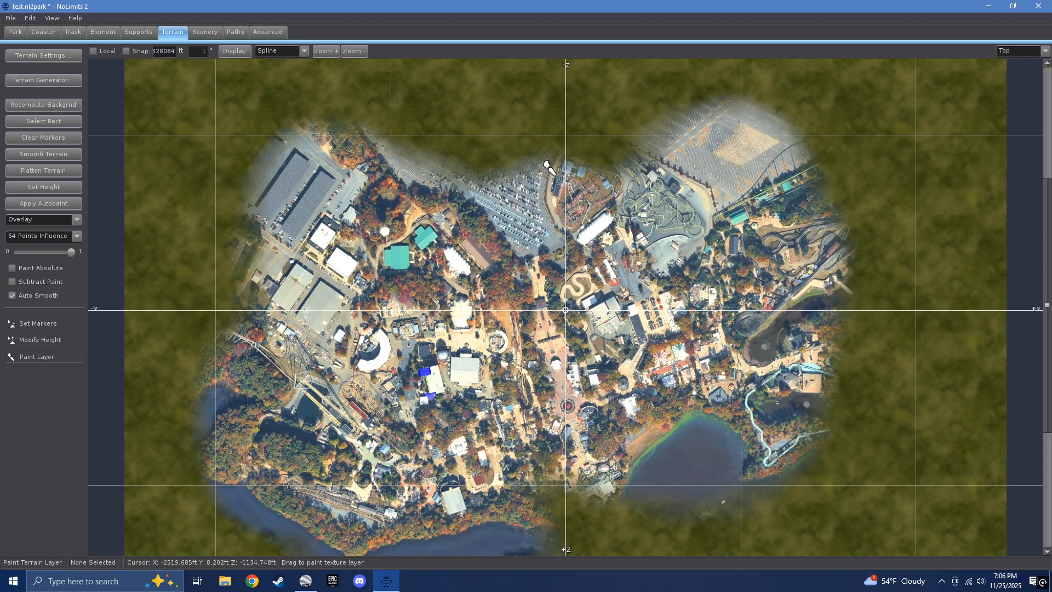
pyautogui.moveTo(546, 164)
pyautogui.mouseDown()
pyautogui.moveTo(477, 135)
pyautogui.moveTo(465, 82)
pyautogui.mouseUp()
pyautogui.moveTo(464, 82); pyautogui.dragTo(405, 213, button='right')
pyautogui.moveTo(406, 214)
pyautogui.mouseDown()
pyautogui.moveTo(744, 303)
pyautogui.moveTo(803, 440)
pyautogui.moveTo(931, 186)
pyautogui.moveTo(964, 214)
pyautogui.mouseUp()
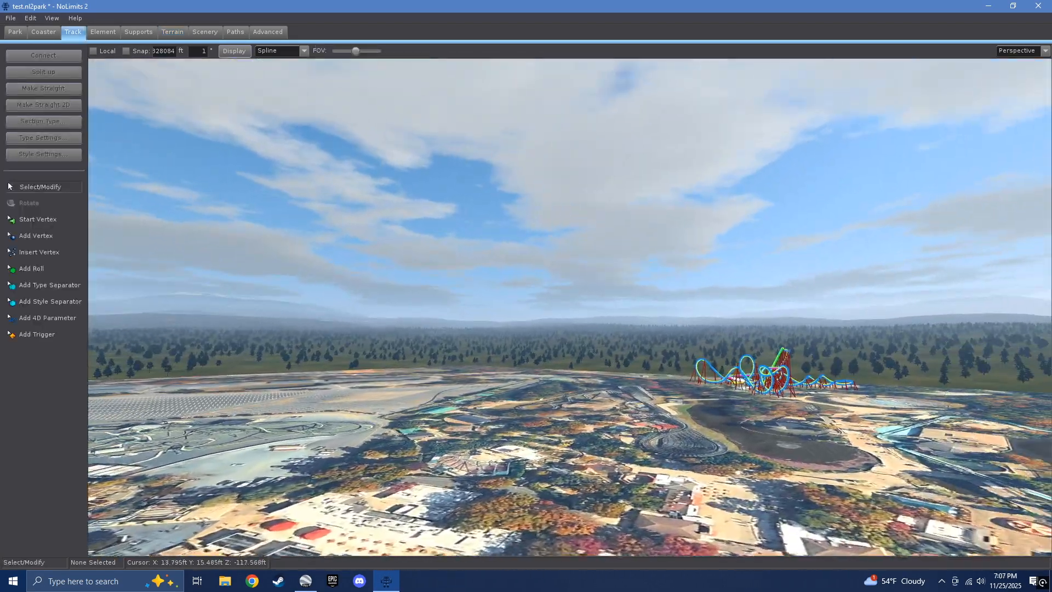
# Fly over the terrain in perspective view to examine the aerial overlay around the lakes, pathways and existing coaster.
pyautogui.press('w')
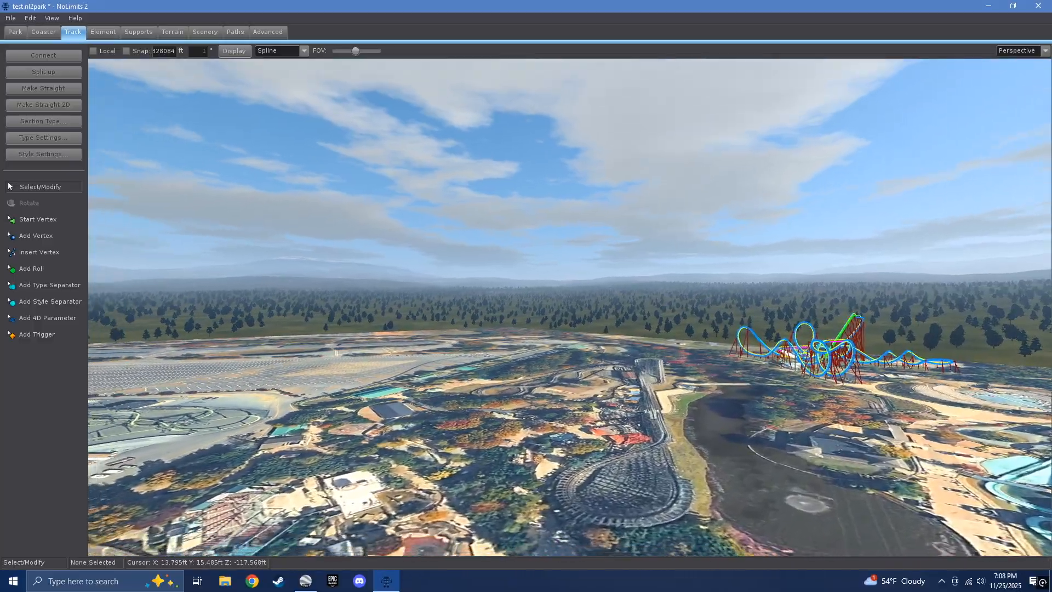
pyautogui.press('w')
pyautogui.press('d')
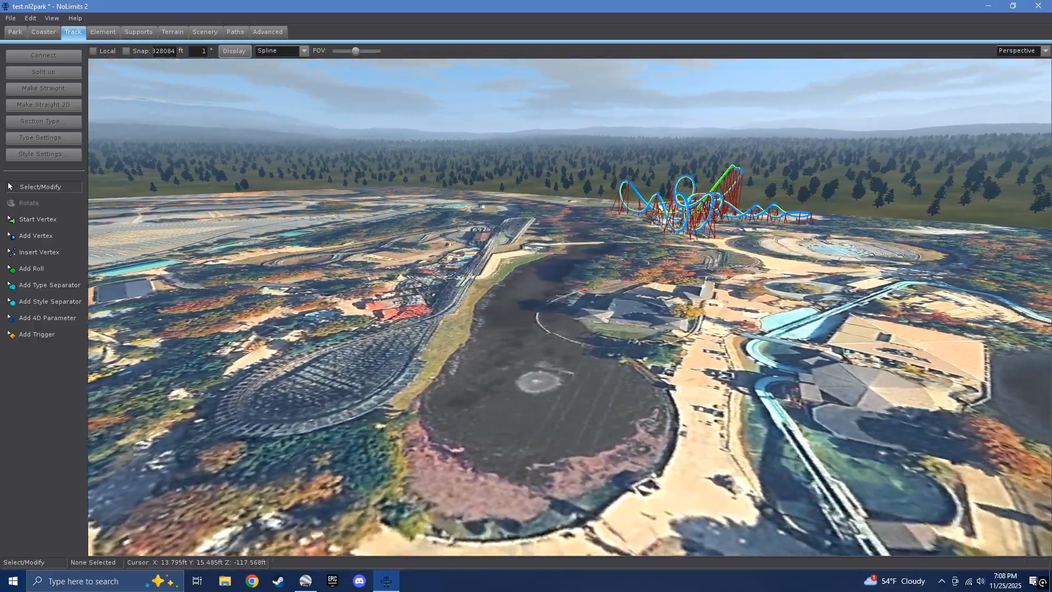
pyautogui.press('d')
pyautogui.moveTo(633, 282); pyautogui.dragTo(471, 263, button='right')
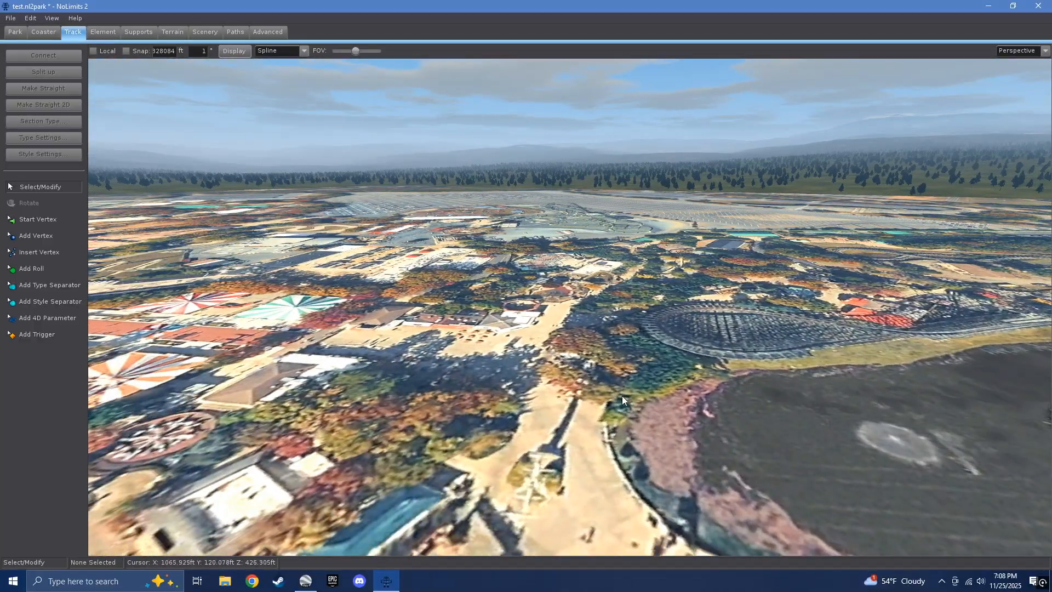
pyautogui.moveTo(622, 396); pyautogui.dragTo(814, 395, button='right')
pyautogui.press('w')
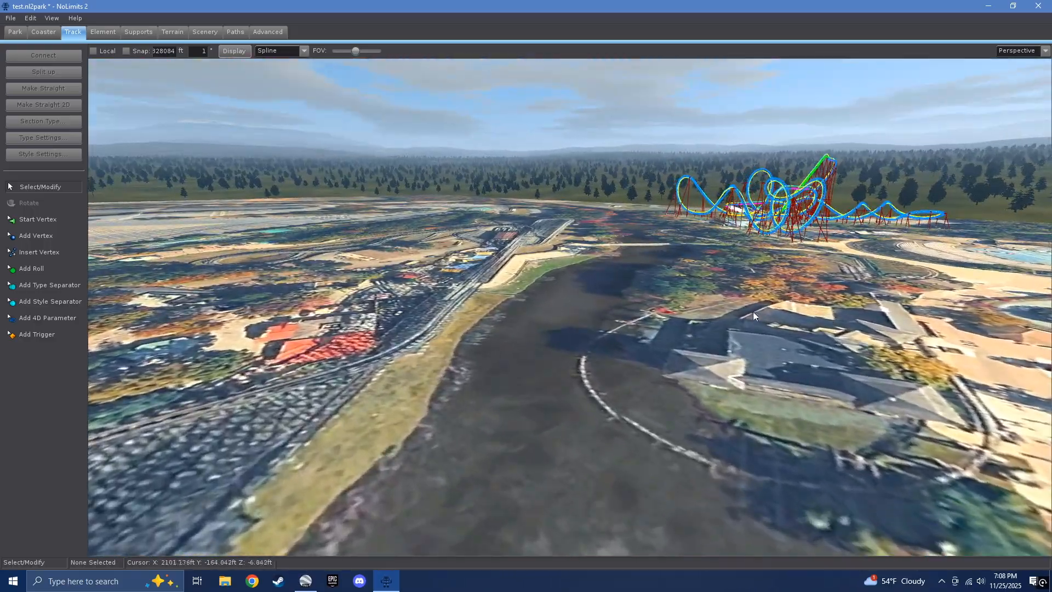
pyautogui.press('w')
pyautogui.press('d')
pyautogui.press('w')
pyautogui.moveTo(570, 307); pyautogui.dragTo(758, 219, button='right')
pyautogui.press('w')
pyautogui.press('d')
pyautogui.press('w')
pyautogui.press('s')
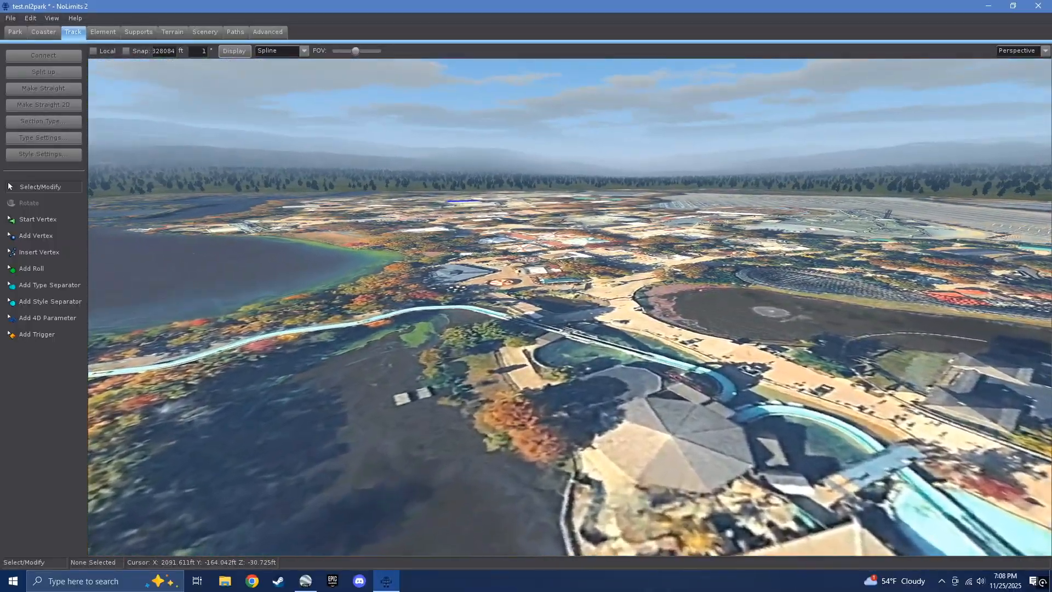